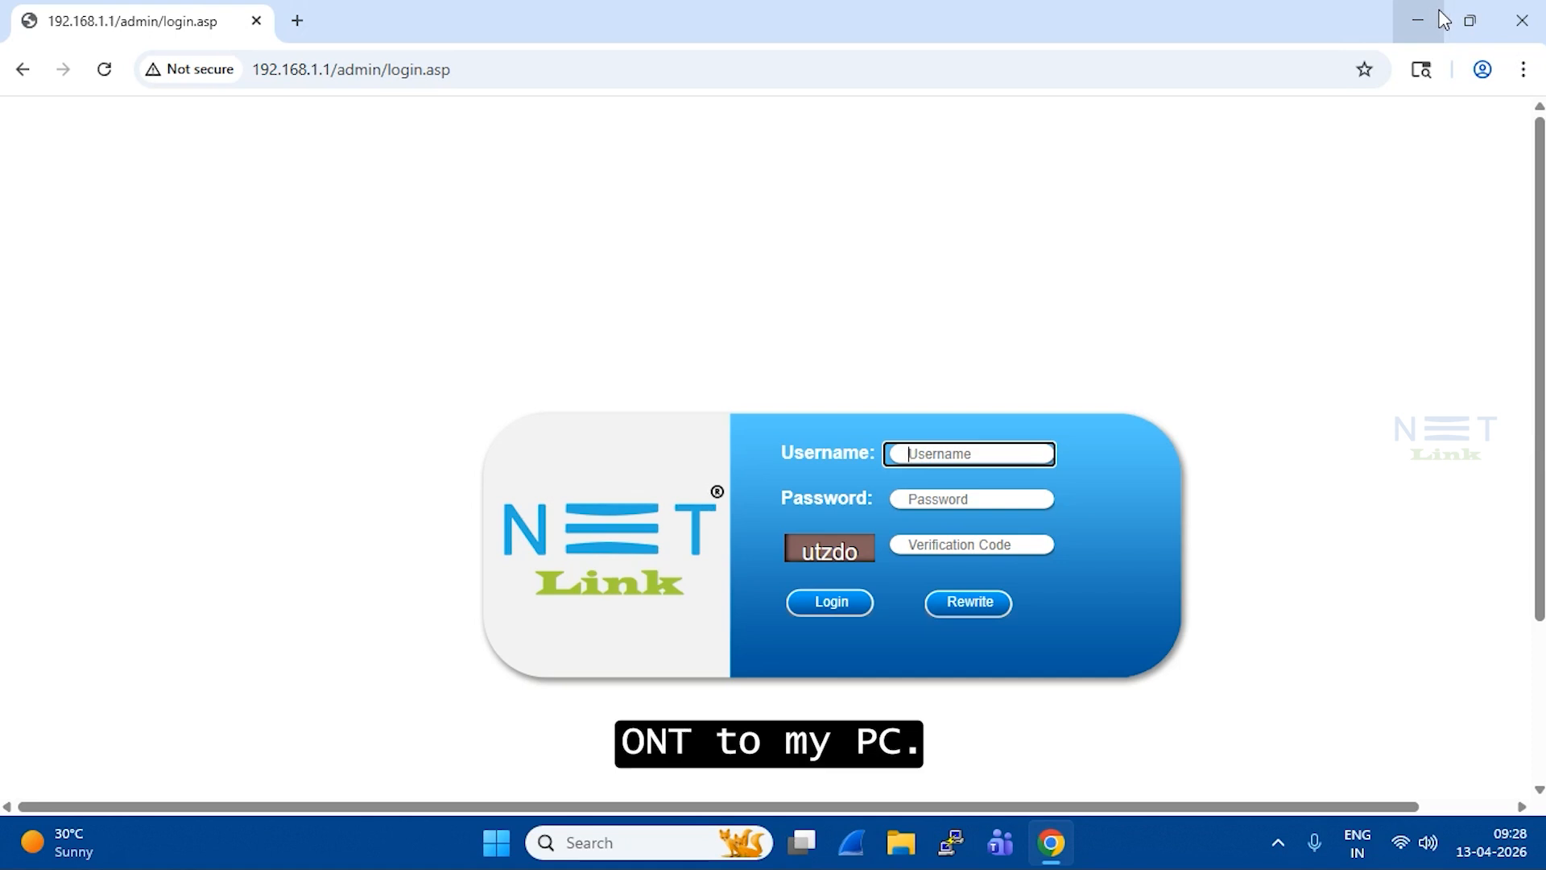
Step: Log in with the username, the password and the displayed verification code
{"action": "type", "text": "admin"}
{"action": "key", "text": "Tab"}
{"action": "type", "text": "ad"}
{"action": "key", "text": "Tab"}
{"action": "type", "text": "u"}
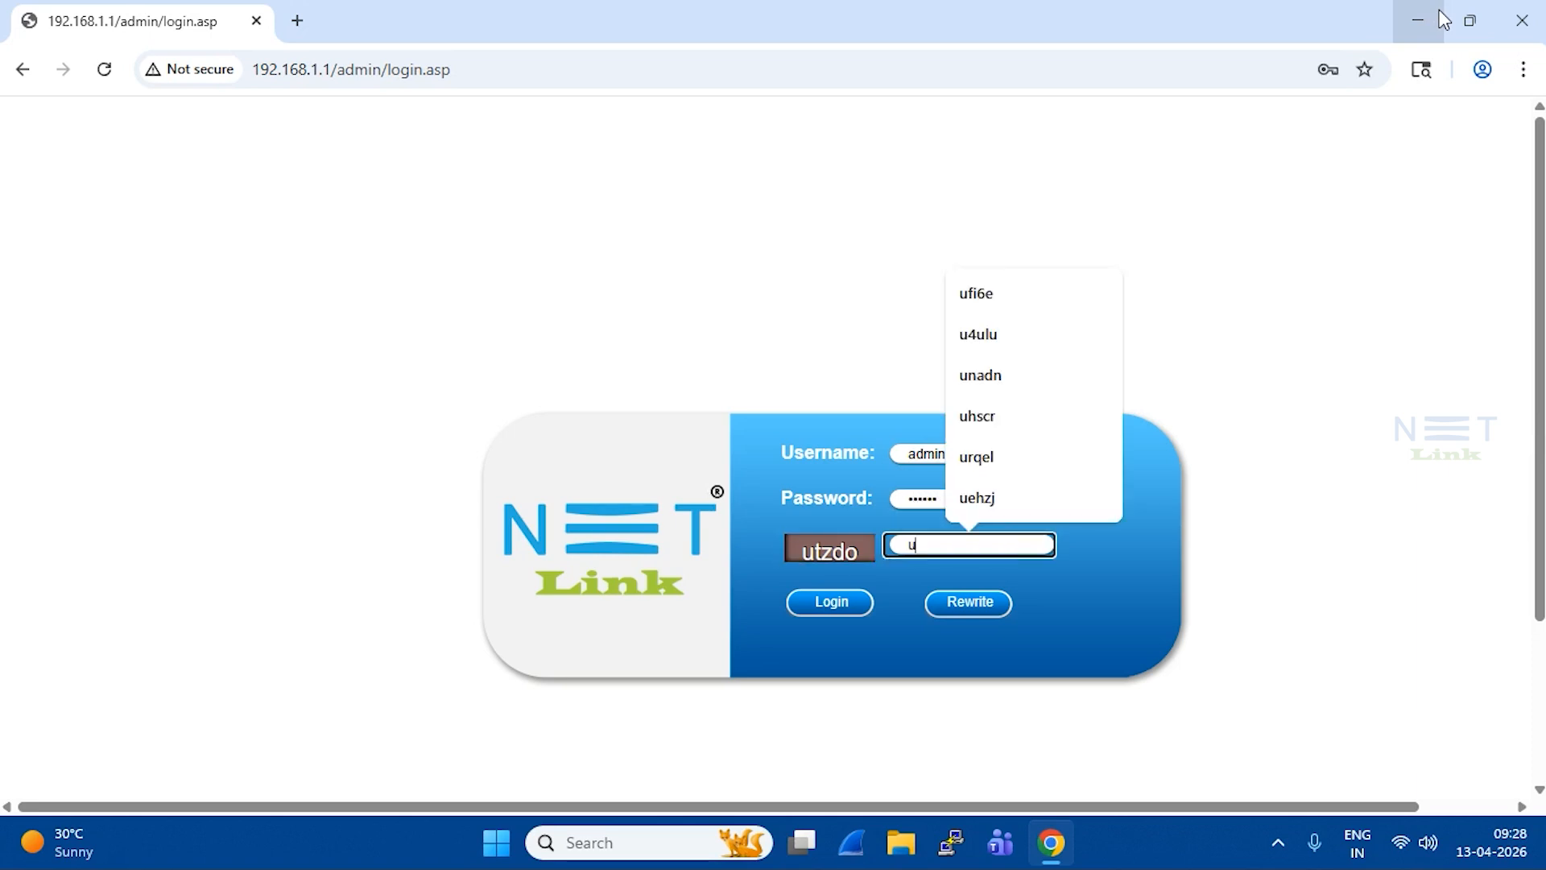
{"action": "type", "text": "tzdo"}
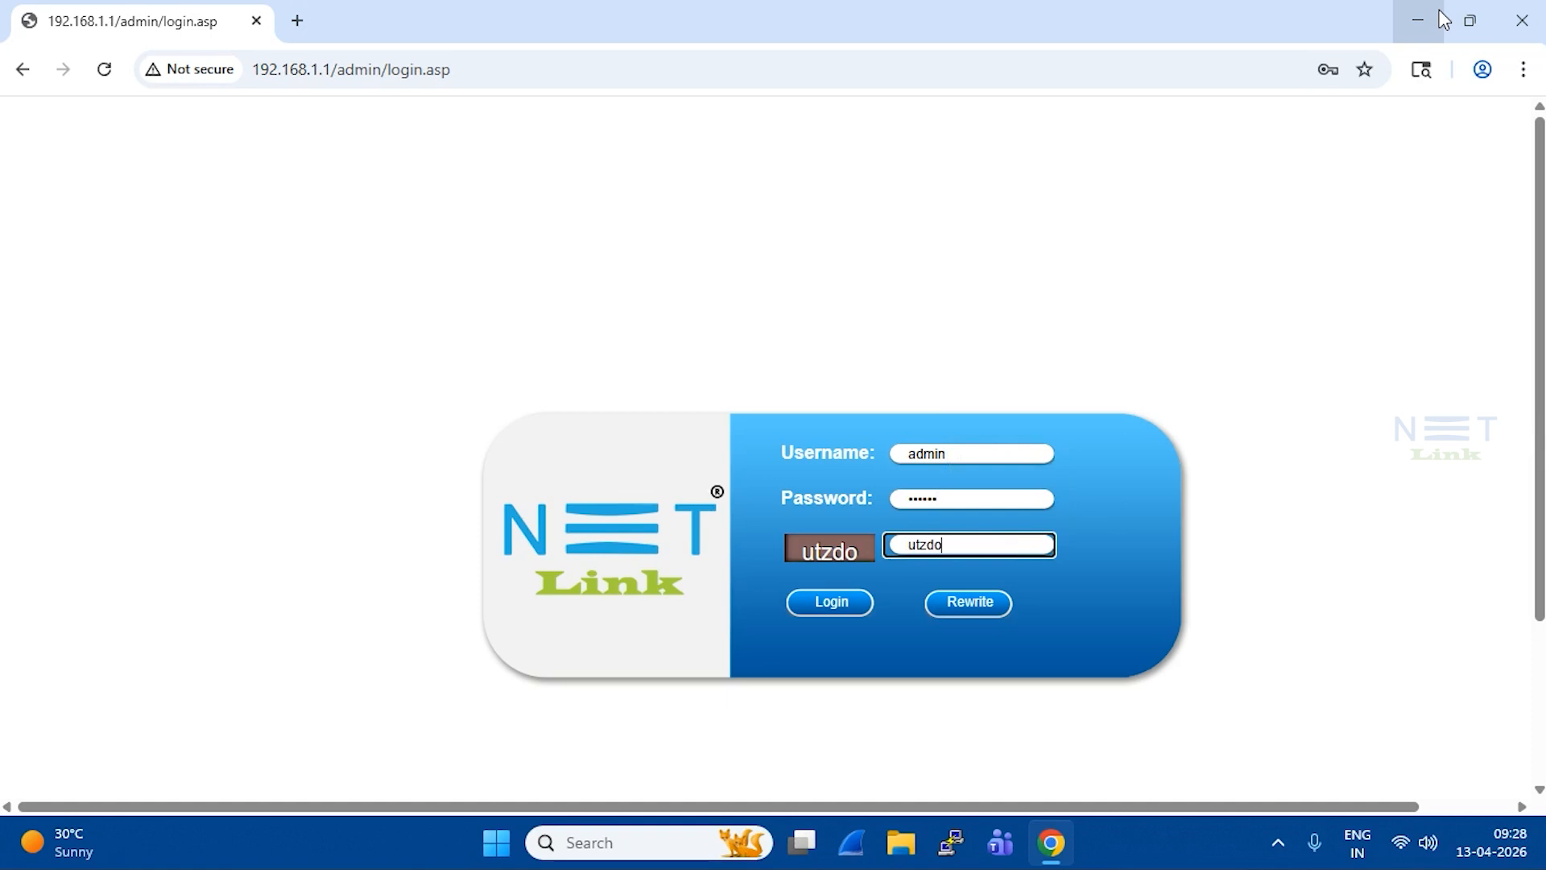
{"action": "key", "text": "Return"}
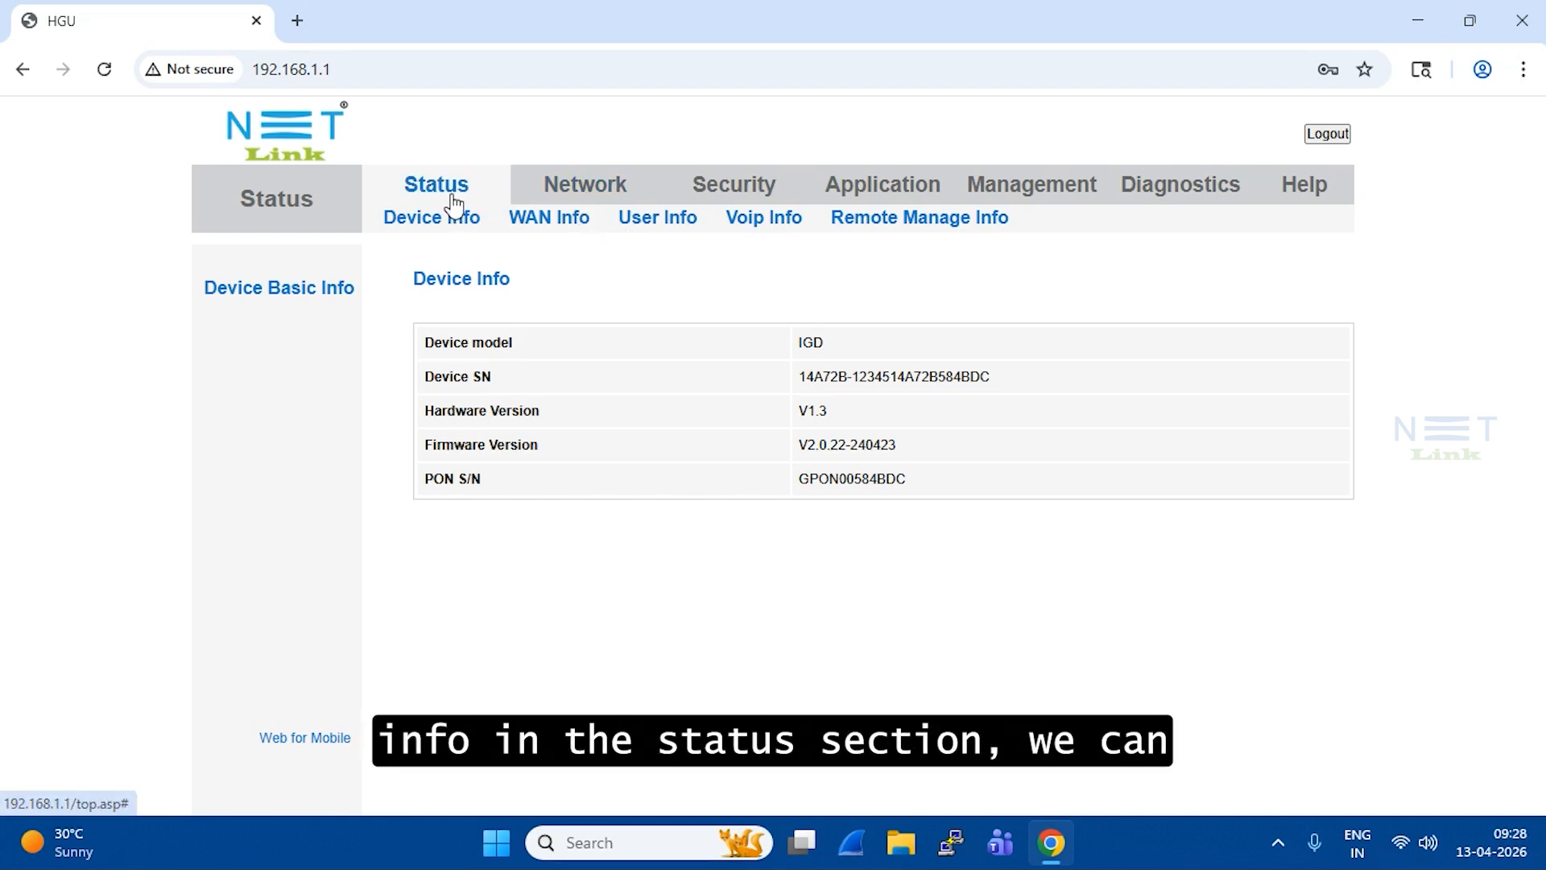
Step: Review WAN Info, checking connection details, subnet mask, MAC address and the up state
{"action": "left_click", "coordinate": [585, 229]}
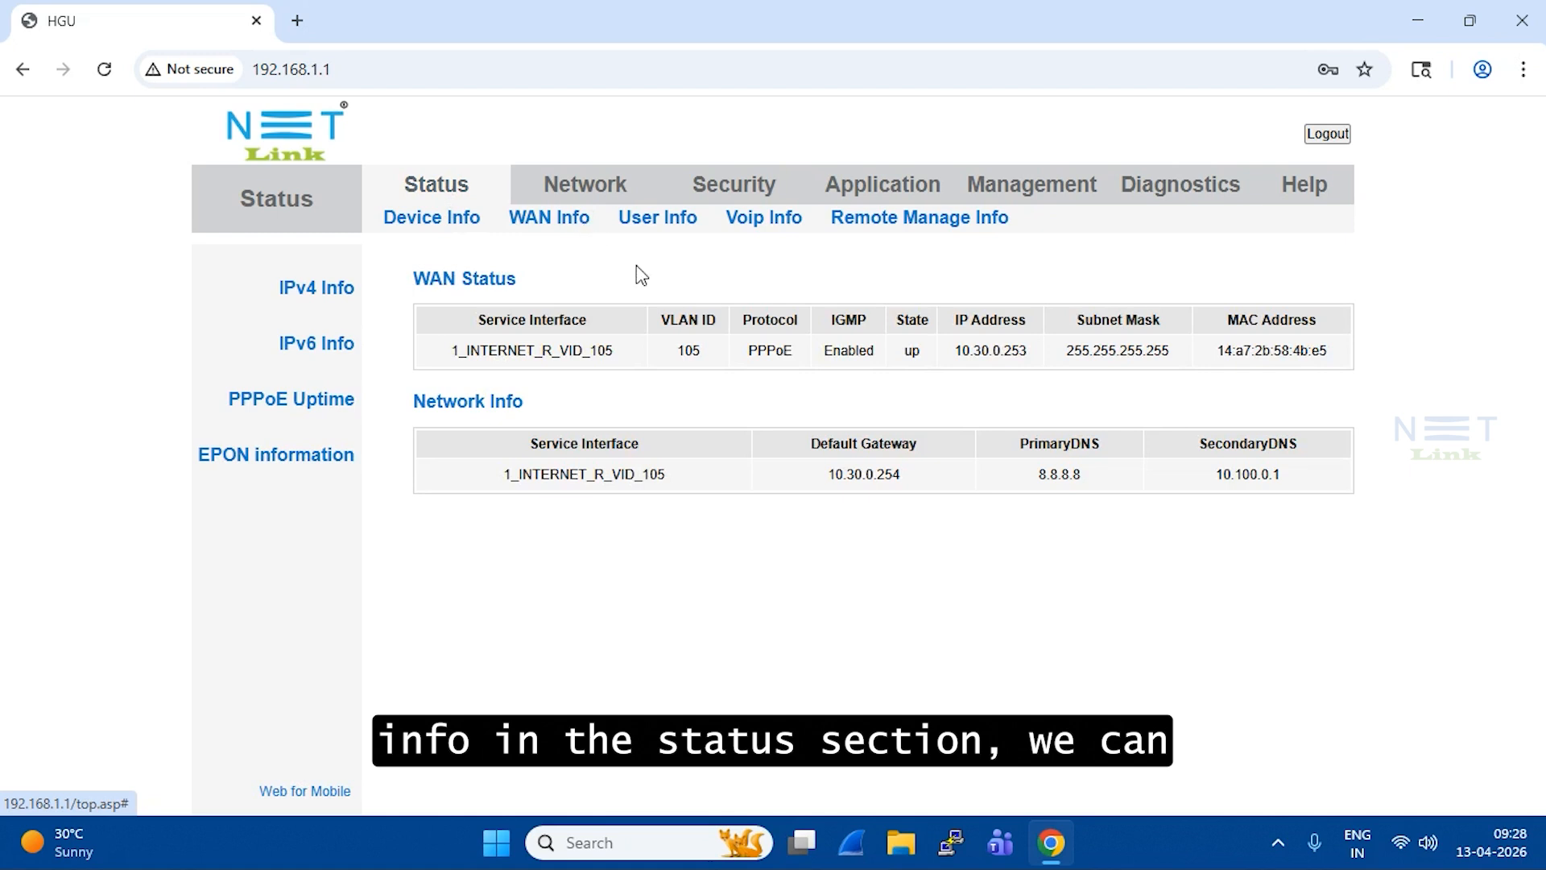
{"action": "left_click_drag", "start_coordinate": [450, 355], "coordinate": [1043, 348]}
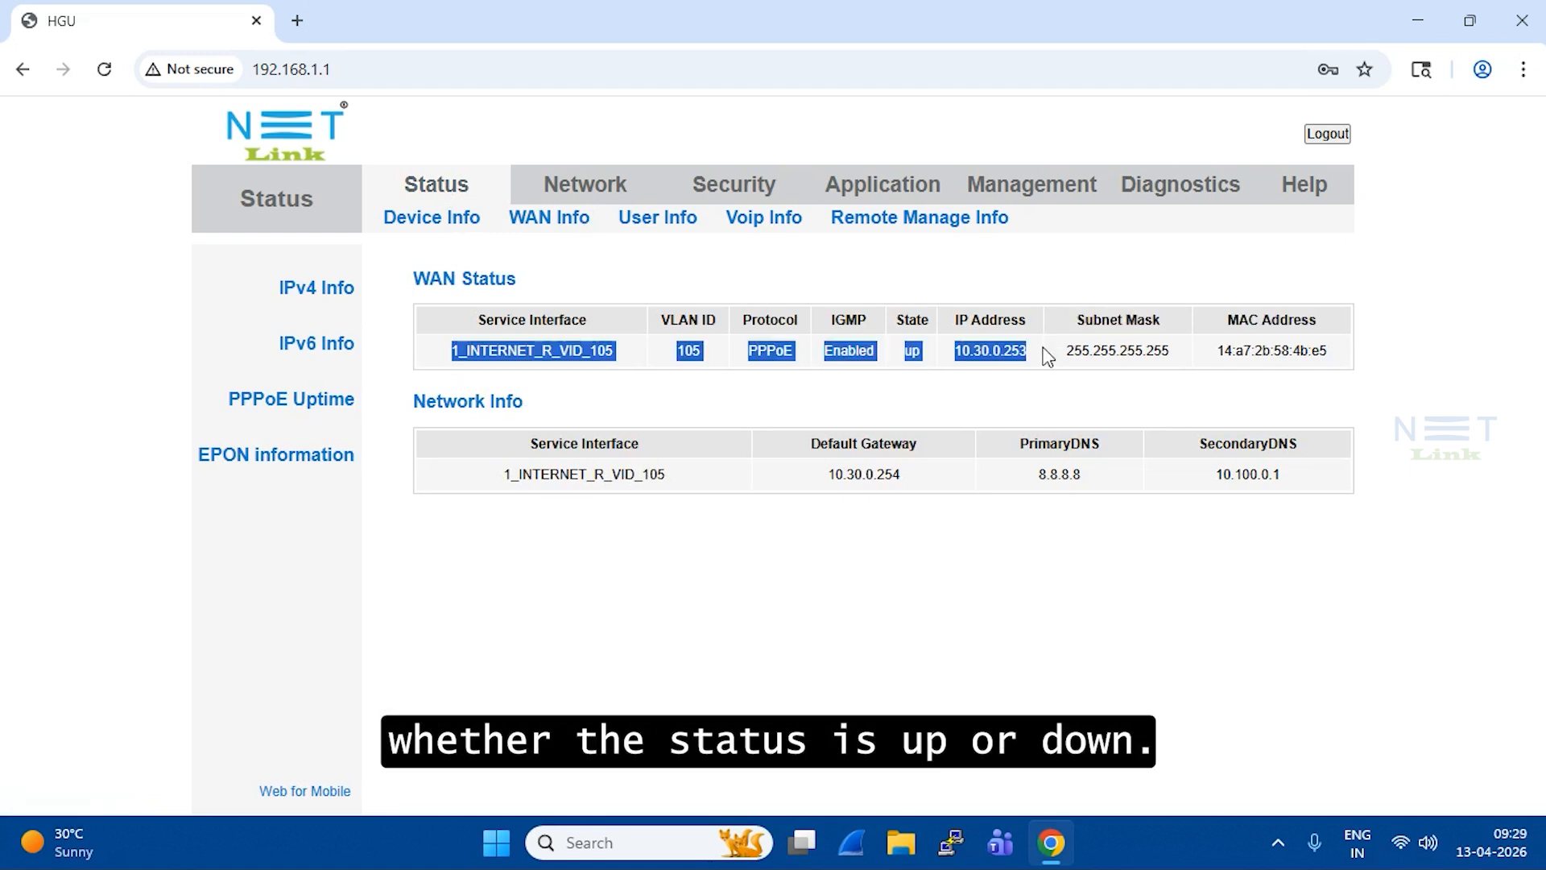
{"action": "left_click_drag", "start_coordinate": [1053, 349], "coordinate": [1159, 378]}
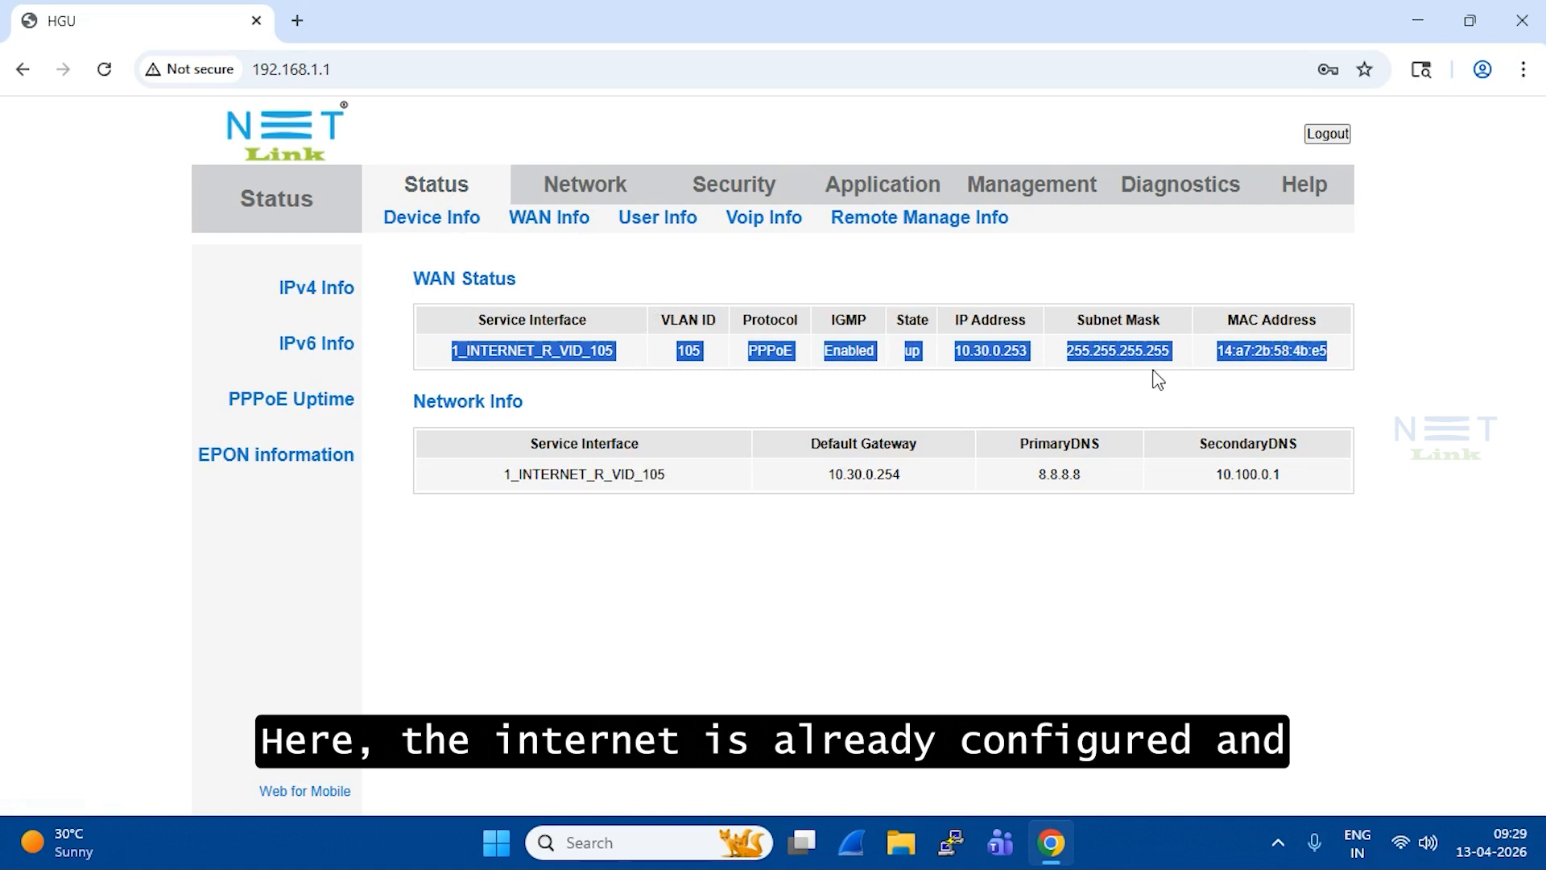
{"action": "left_click", "coordinate": [976, 387]}
{"action": "double_click", "coordinate": [910, 353]}
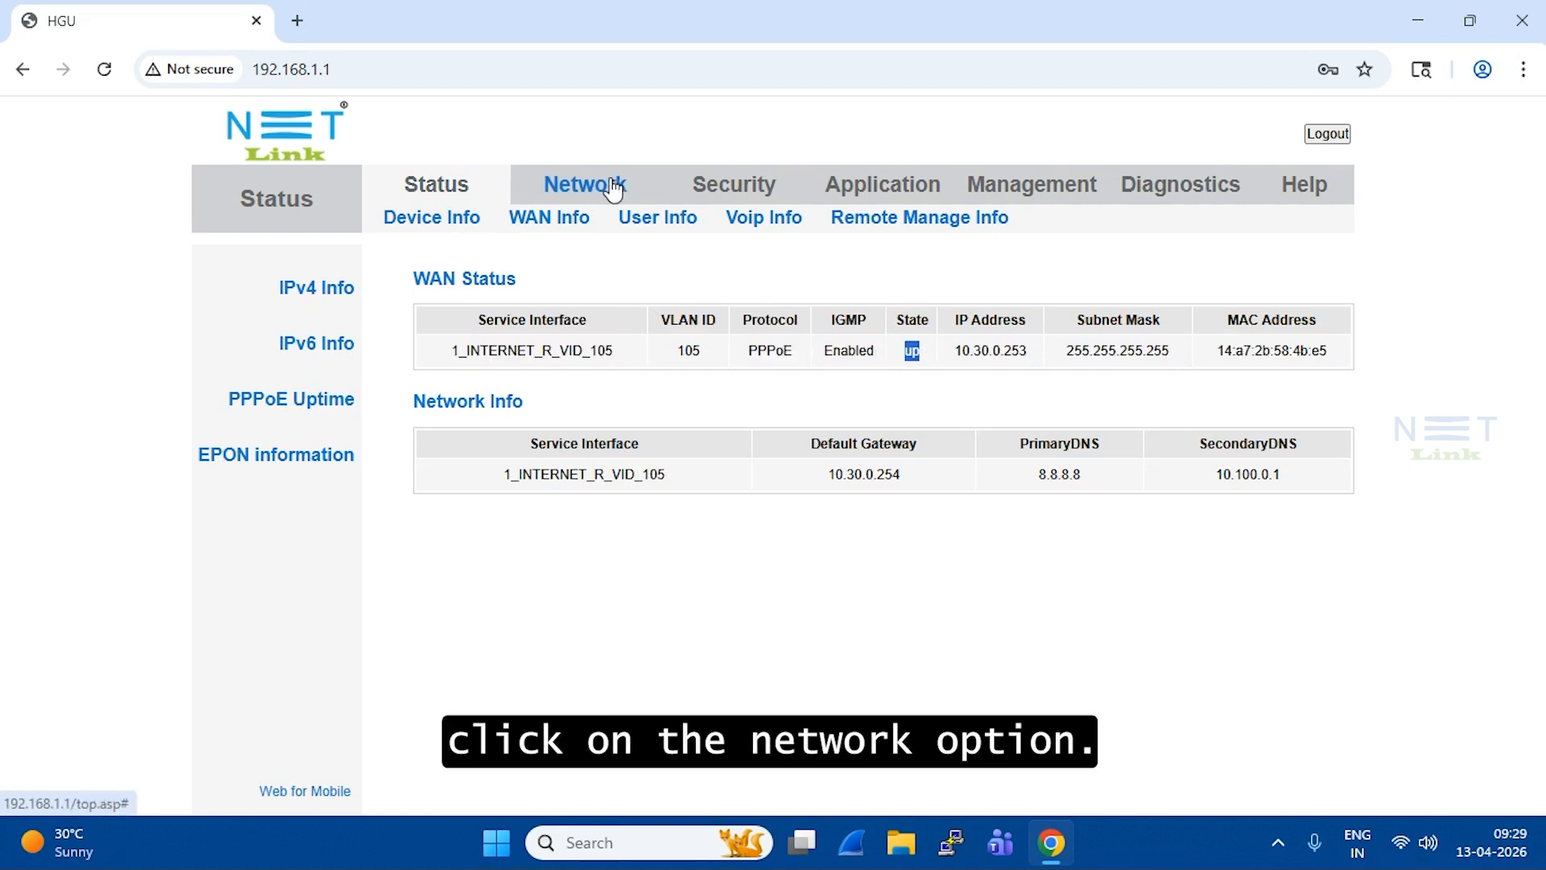
{"action": "left_click", "coordinate": [585, 193]}
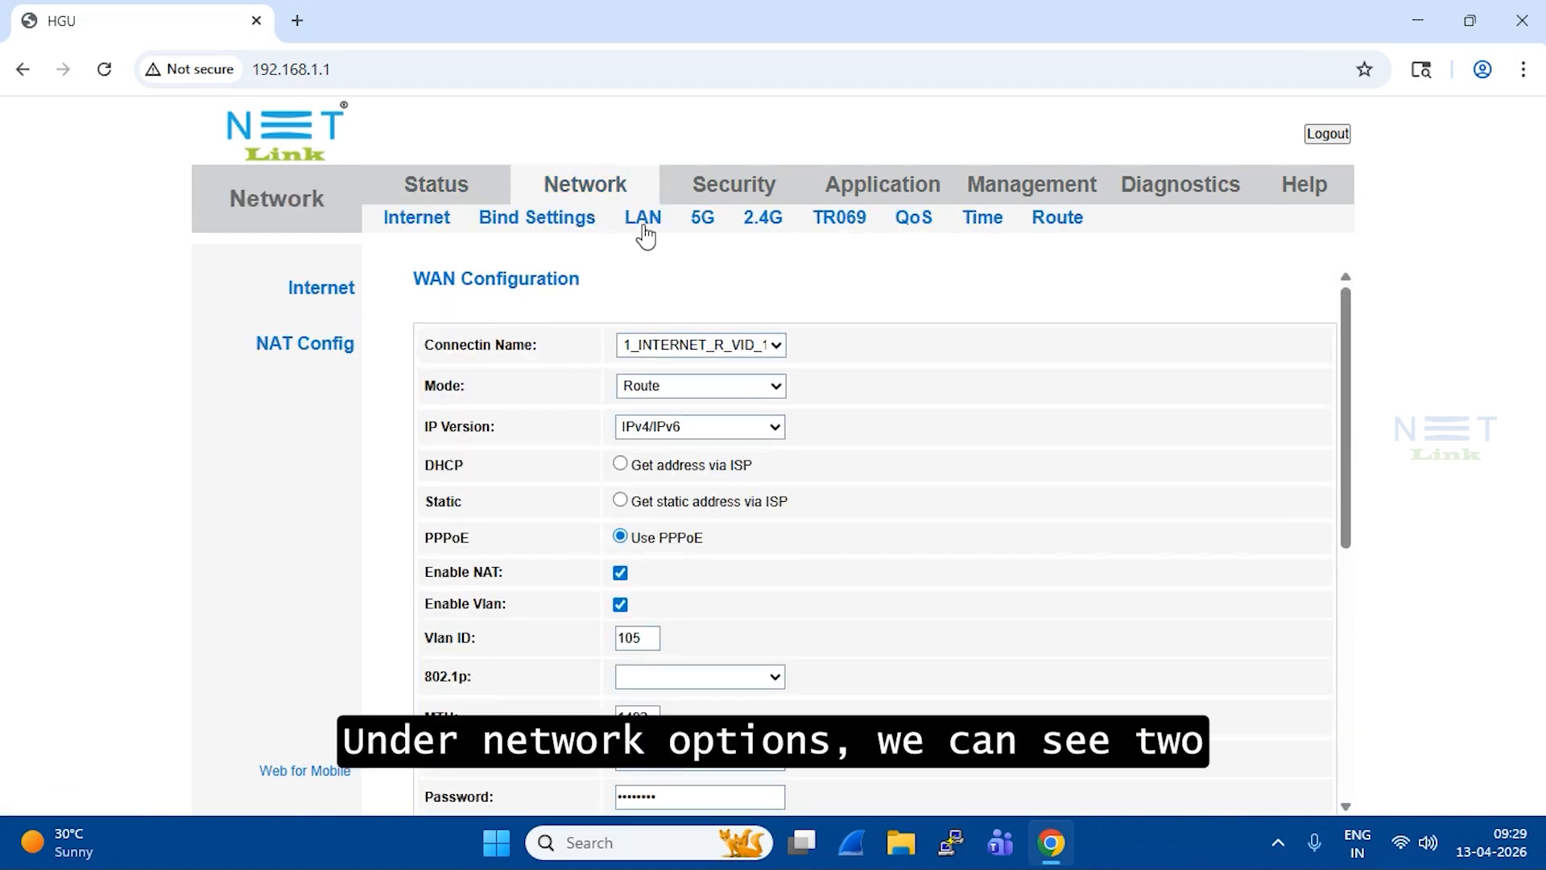
Step: Switch between the 2.4G and 5G WLAN Basic pages to compare their settings
{"action": "left_click", "coordinate": [765, 219]}
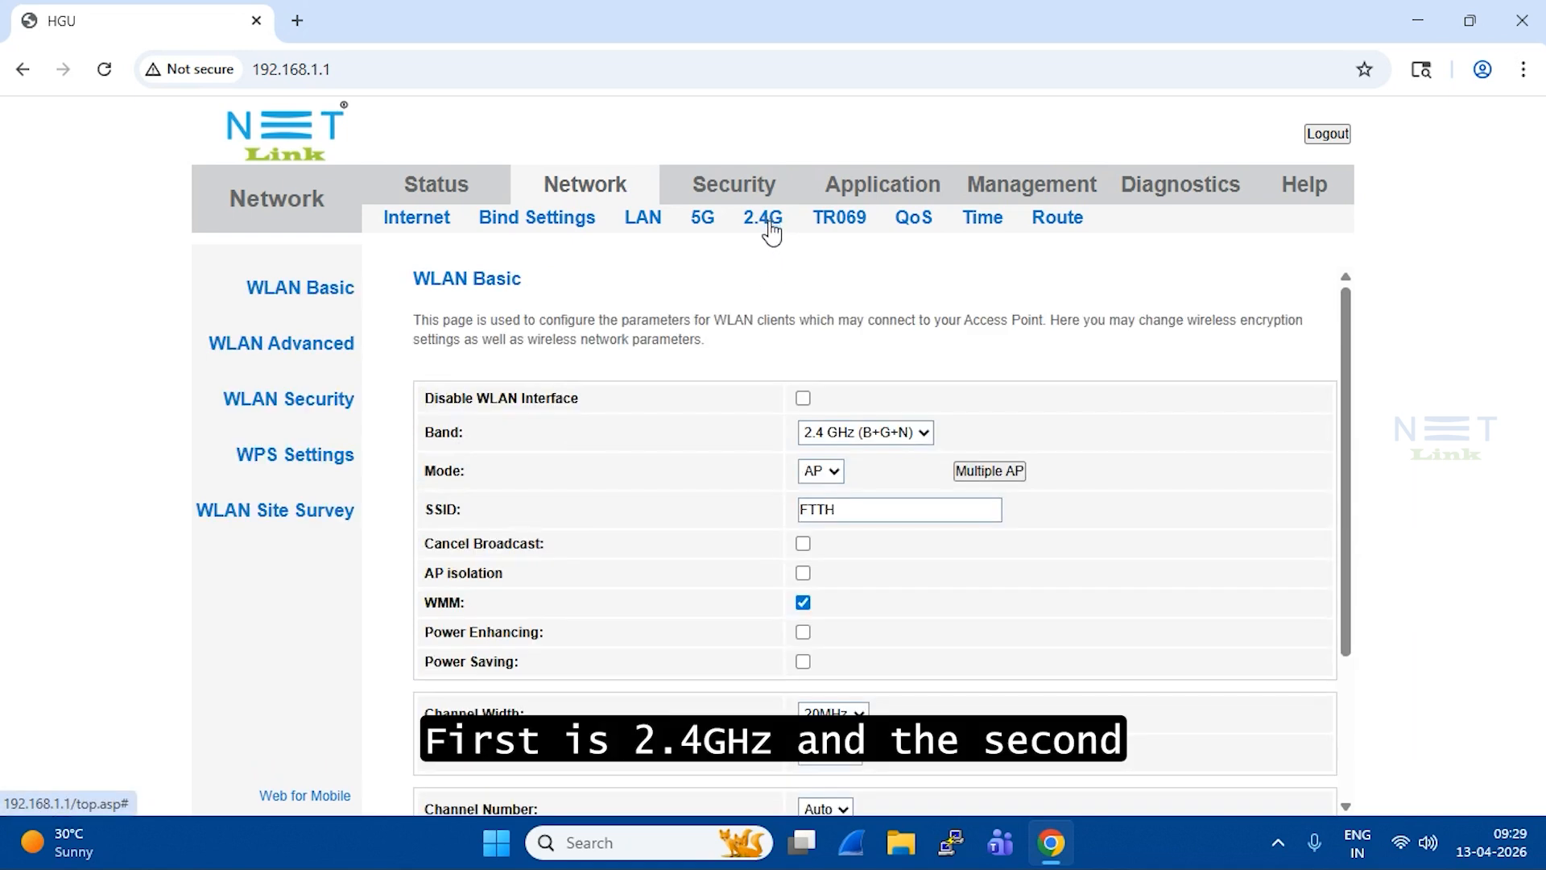
{"action": "left_click", "coordinate": [705, 229]}
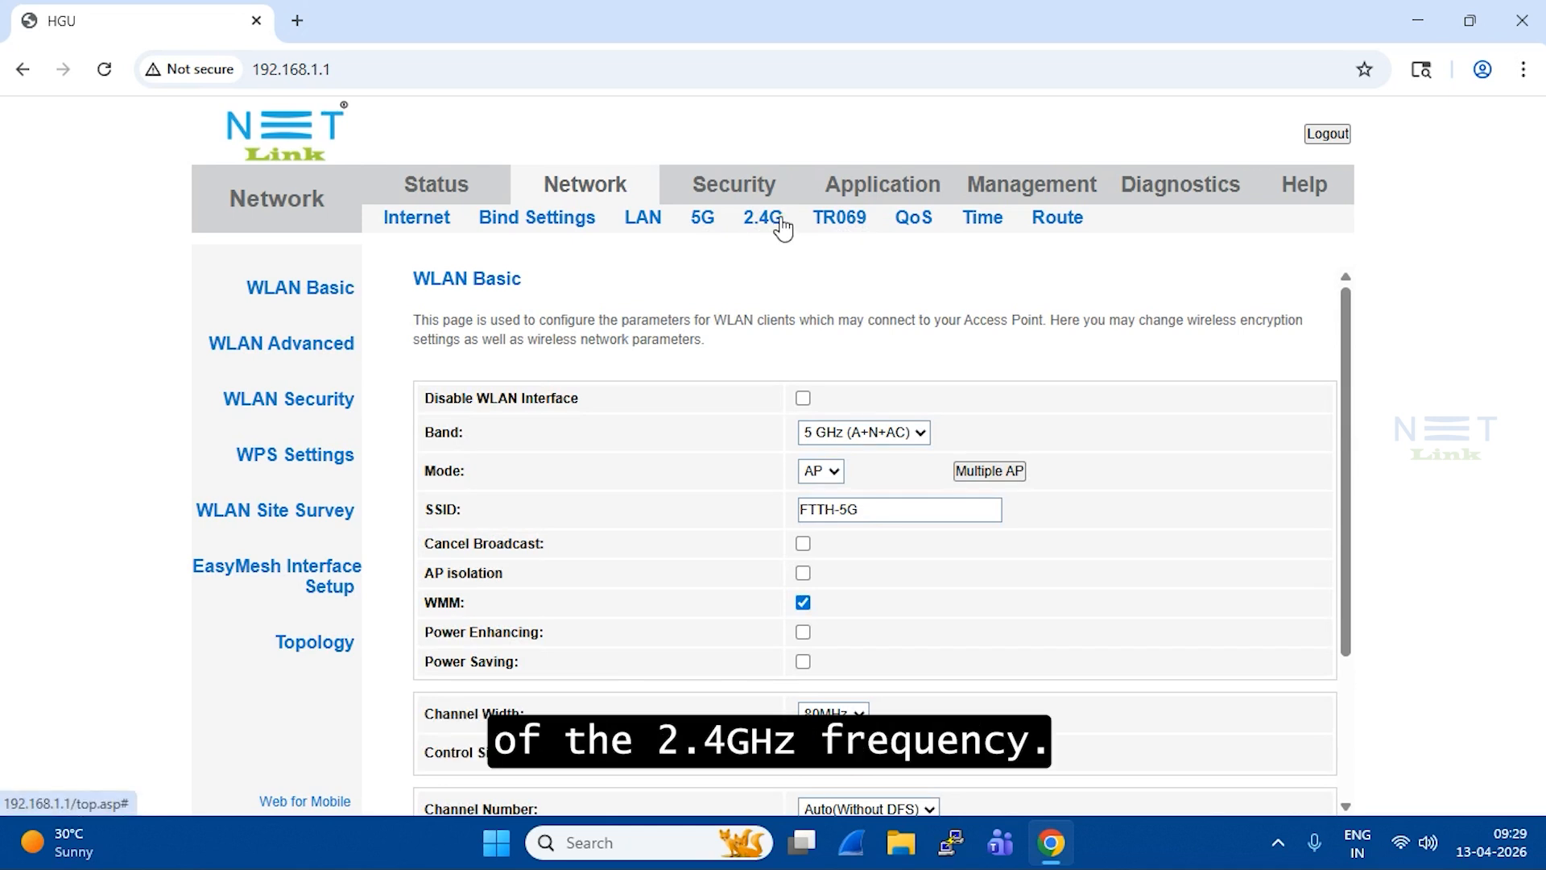
{"action": "left_click", "coordinate": [781, 225]}
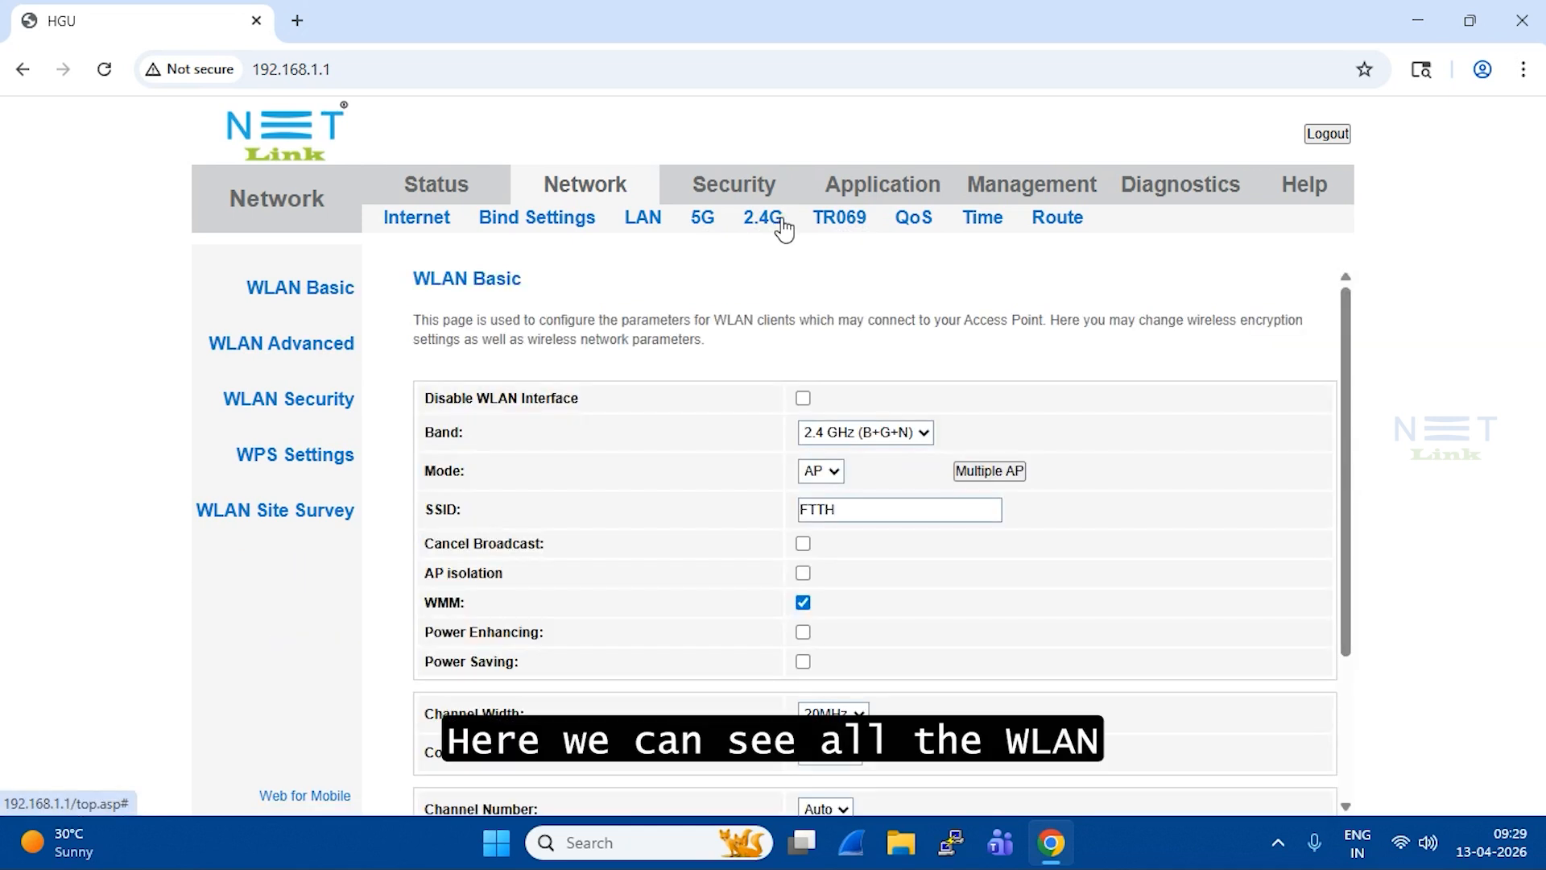
{"action": "left_click_drag", "start_coordinate": [414, 282], "coordinate": [536, 294]}
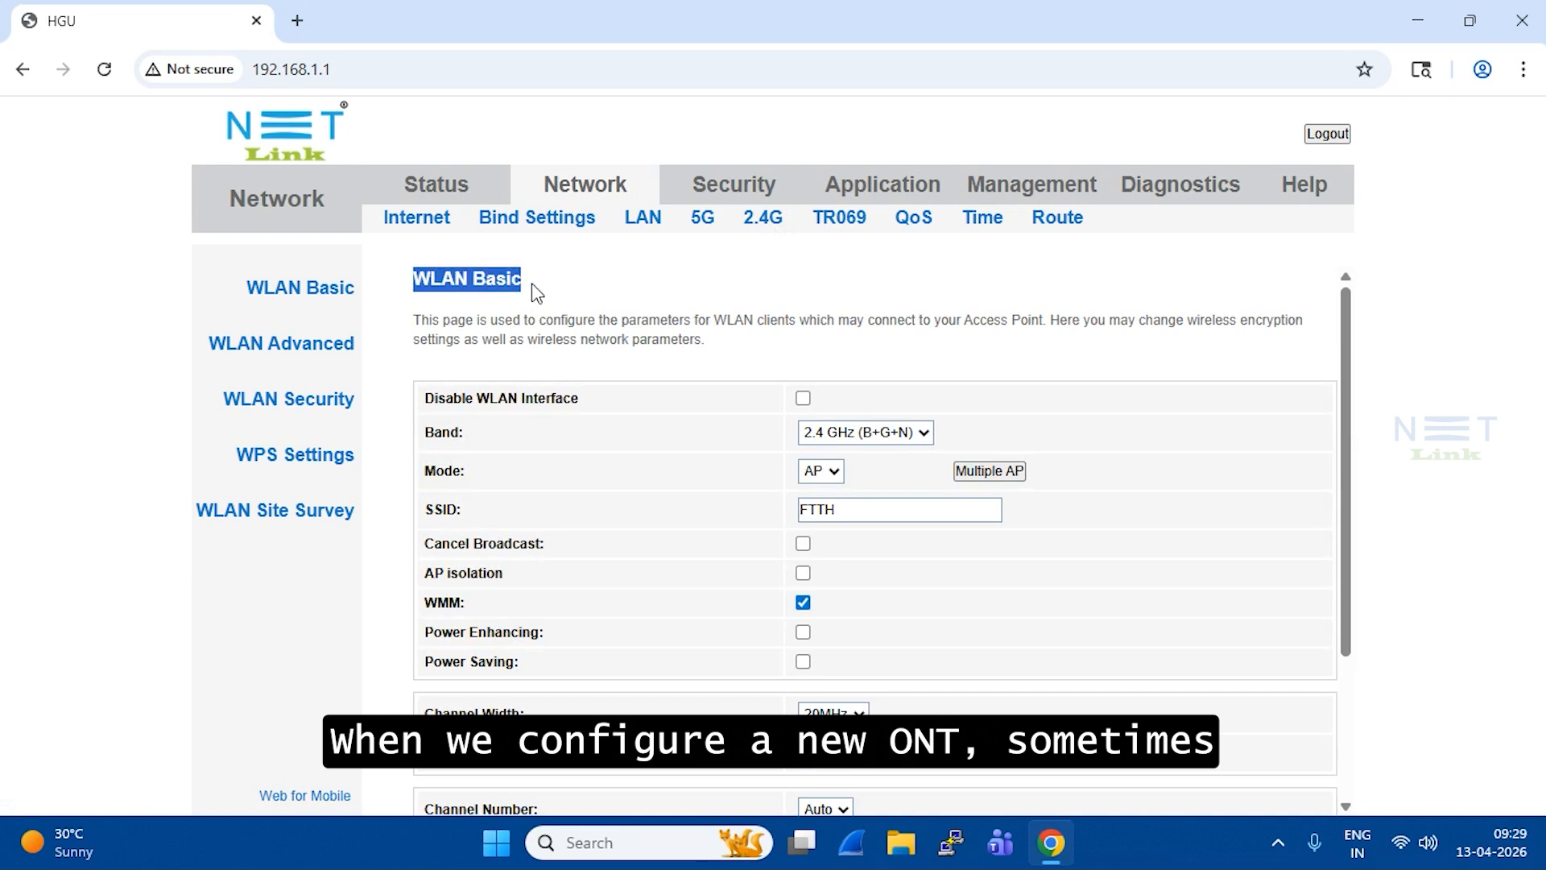
{"action": "left_click", "coordinate": [772, 295]}
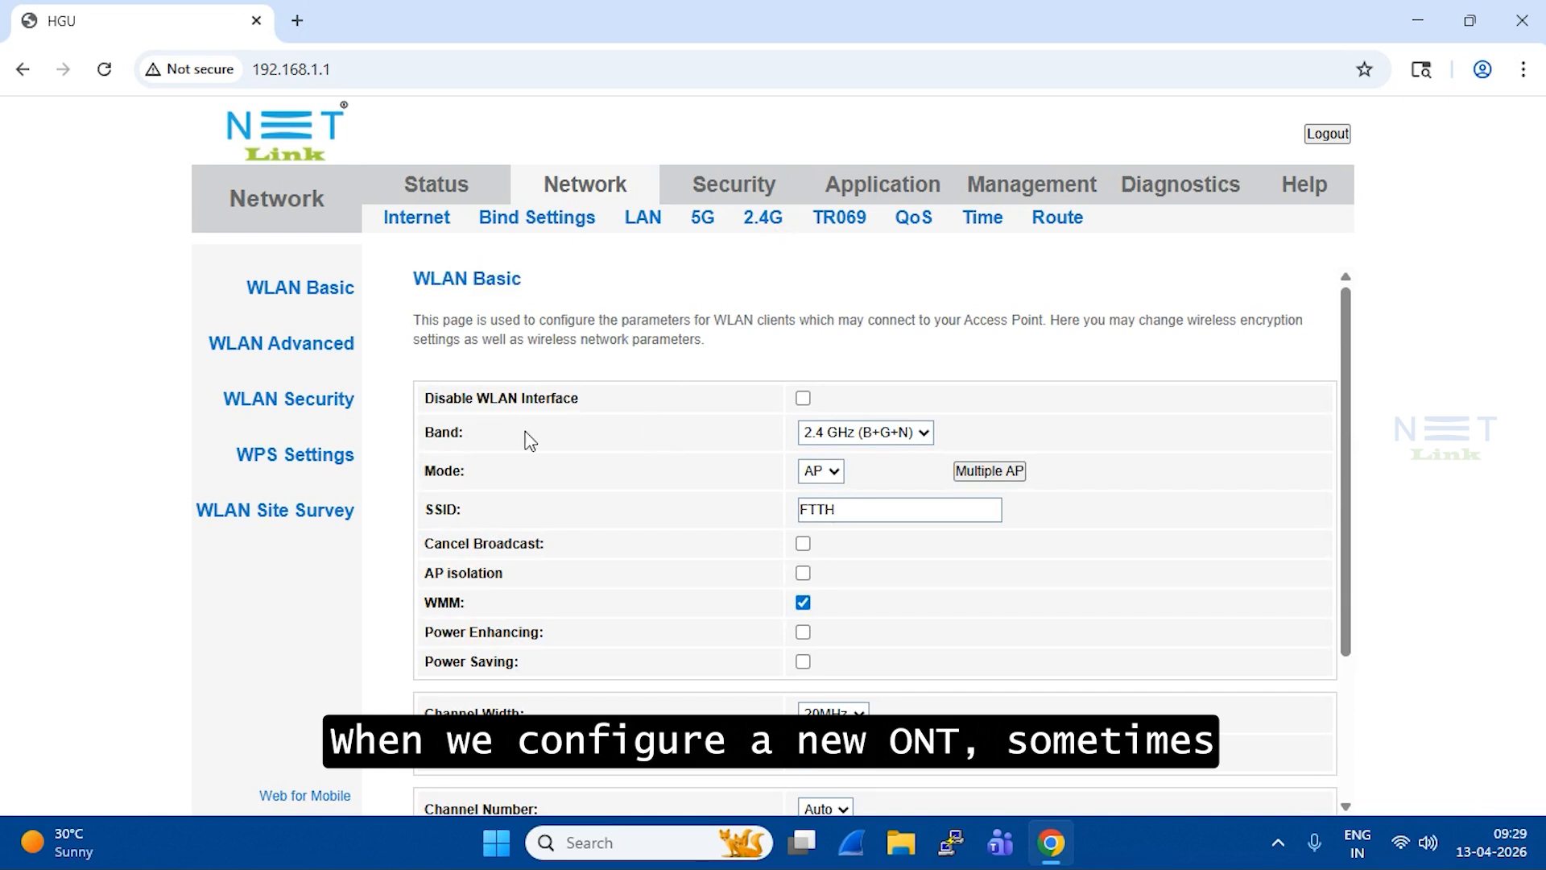
{"action": "left_click_drag", "start_coordinate": [423, 398], "coordinate": [580, 414]}
{"action": "left_click", "coordinate": [628, 393]}
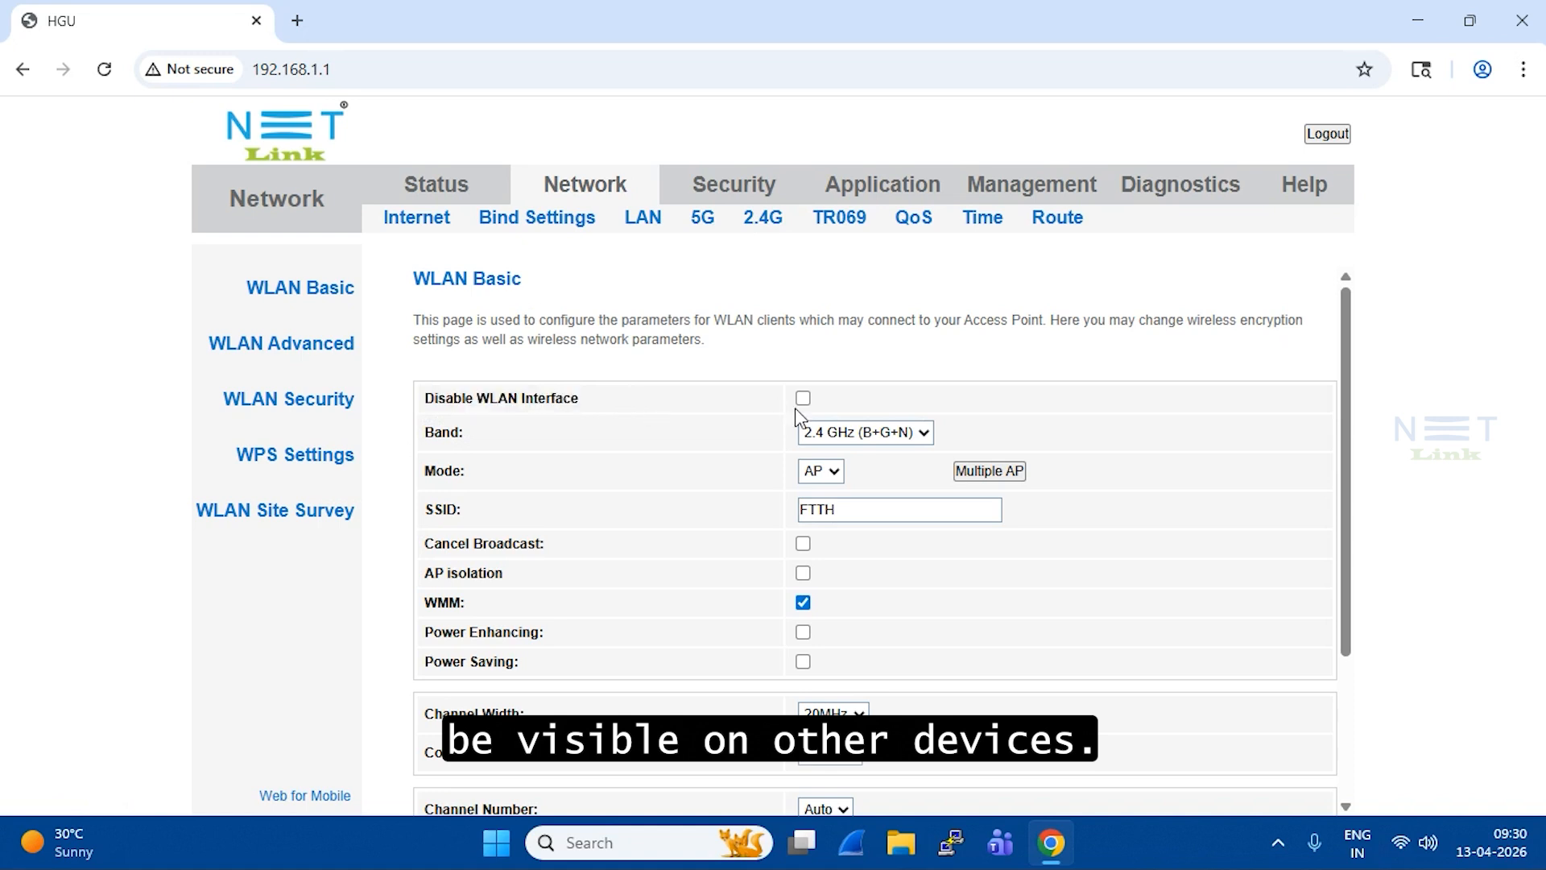
{"action": "left_click", "coordinate": [802, 398]}
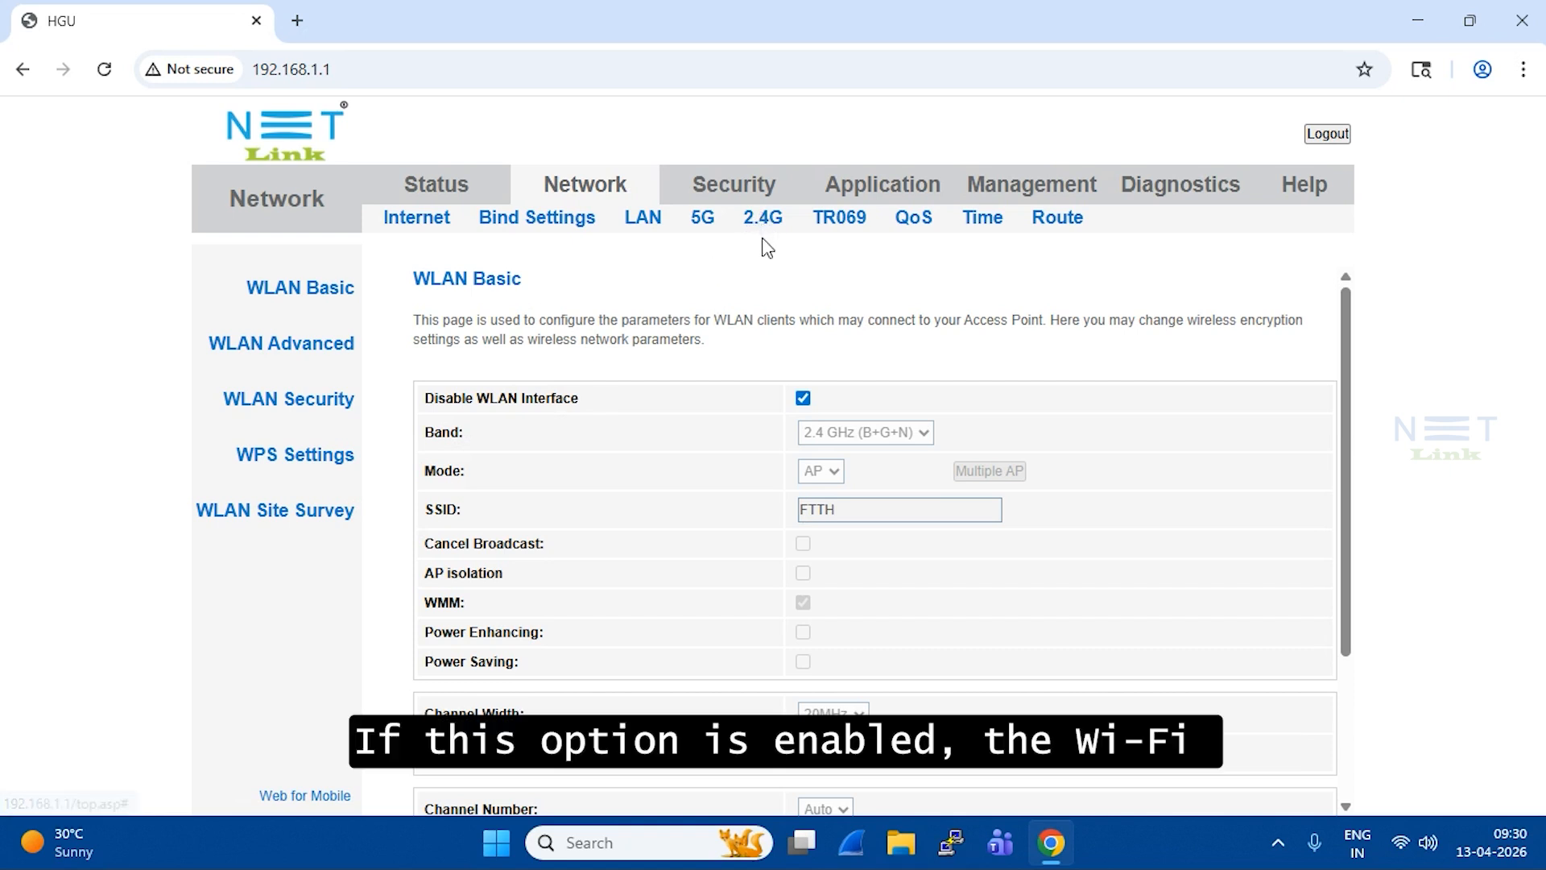
{"action": "double_click", "coordinate": [820, 514]}
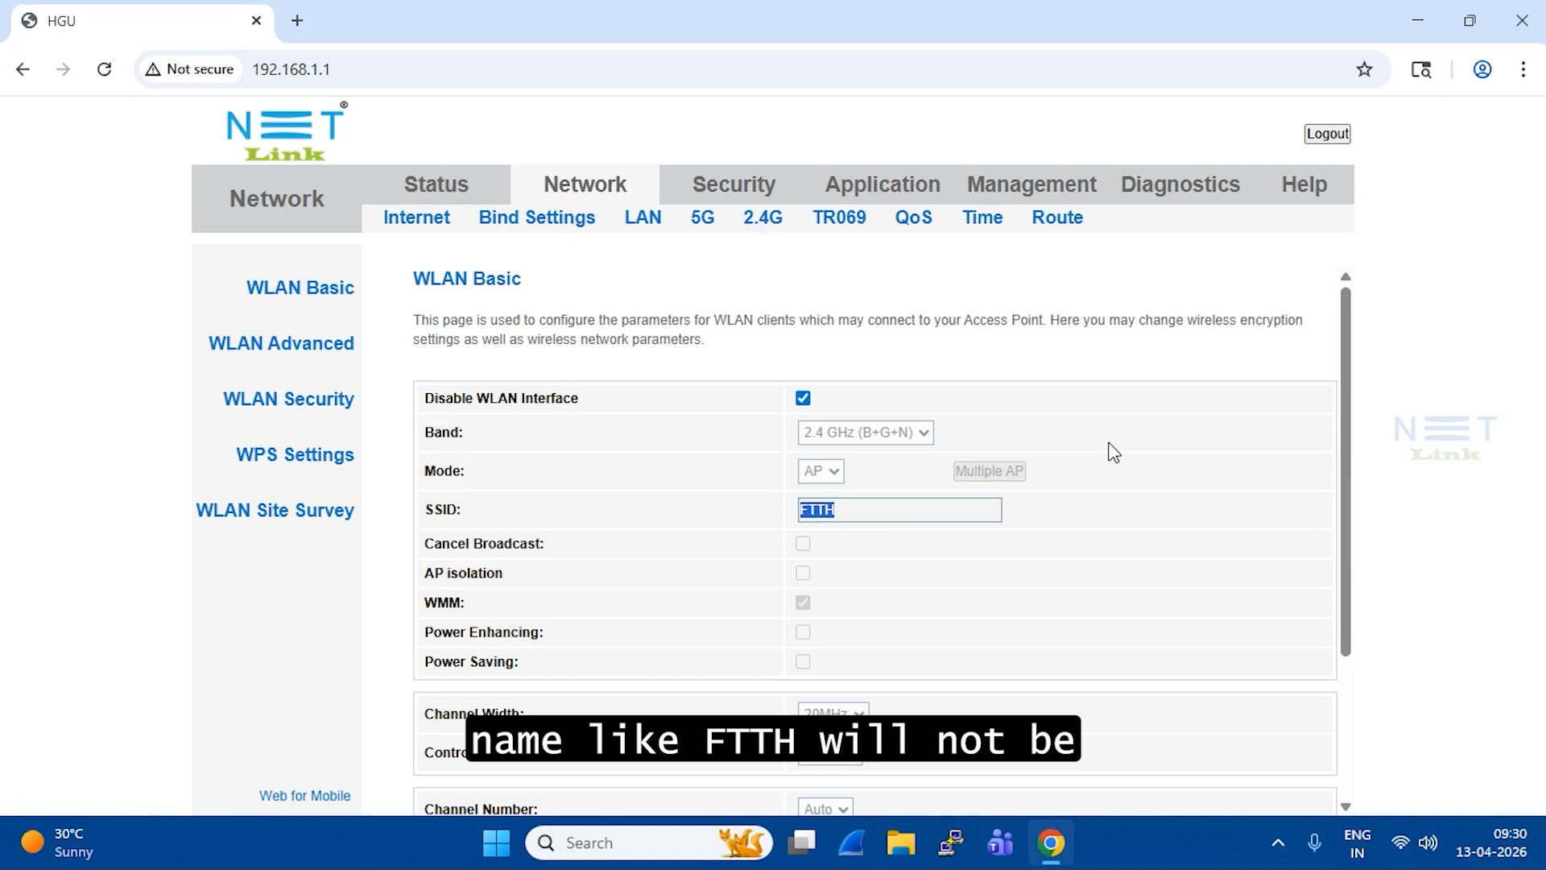
{"action": "left_click", "coordinate": [1524, 387]}
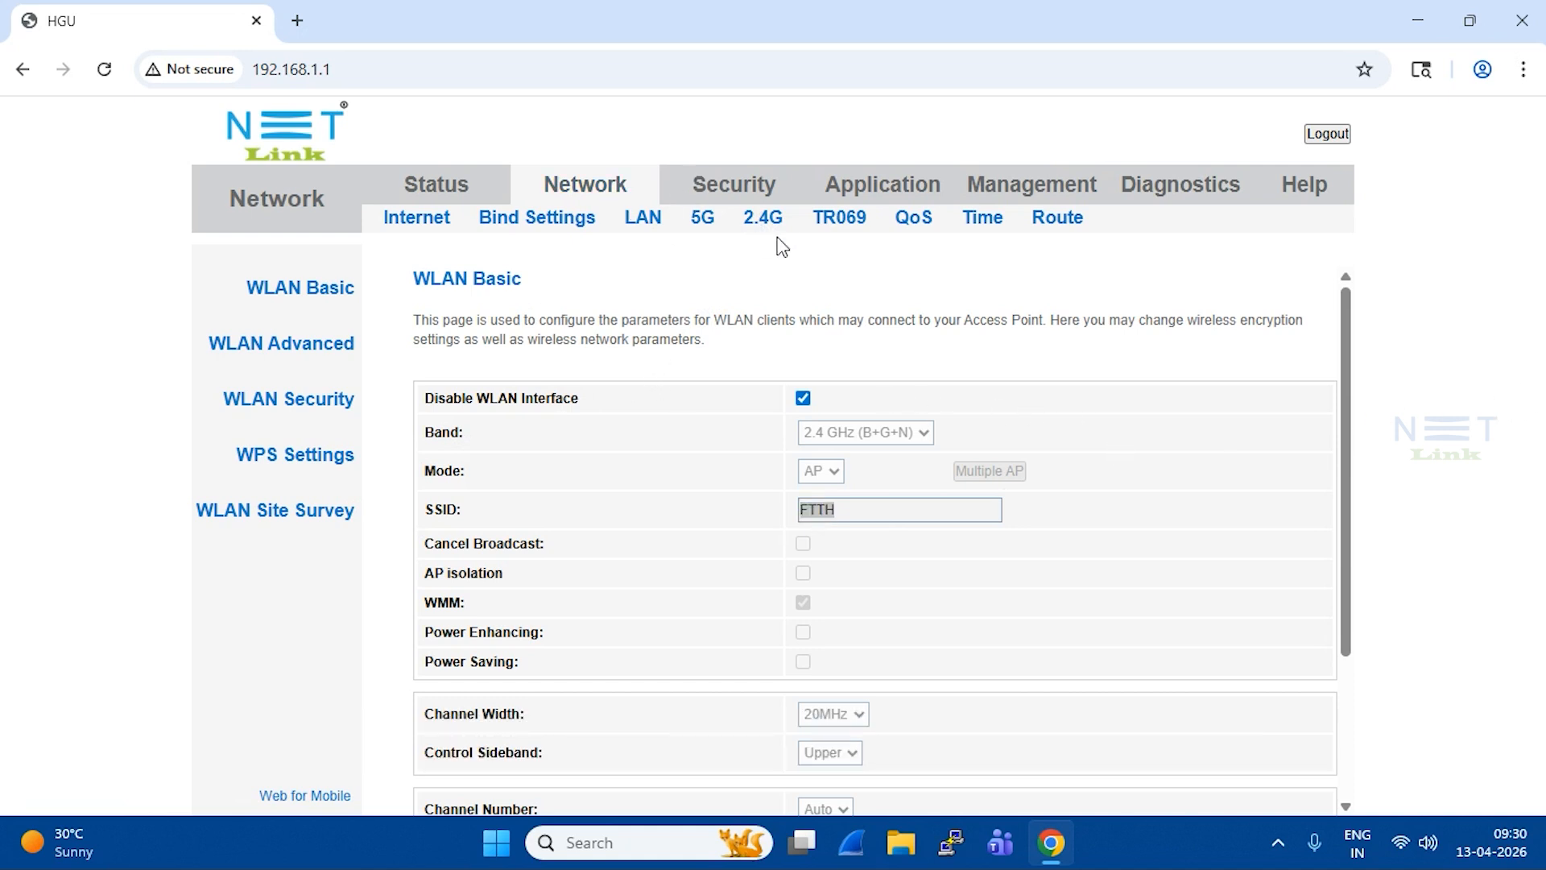
{"action": "left_click_drag", "start_coordinate": [428, 405], "coordinate": [593, 412]}
{"action": "left_click", "coordinate": [609, 411]}
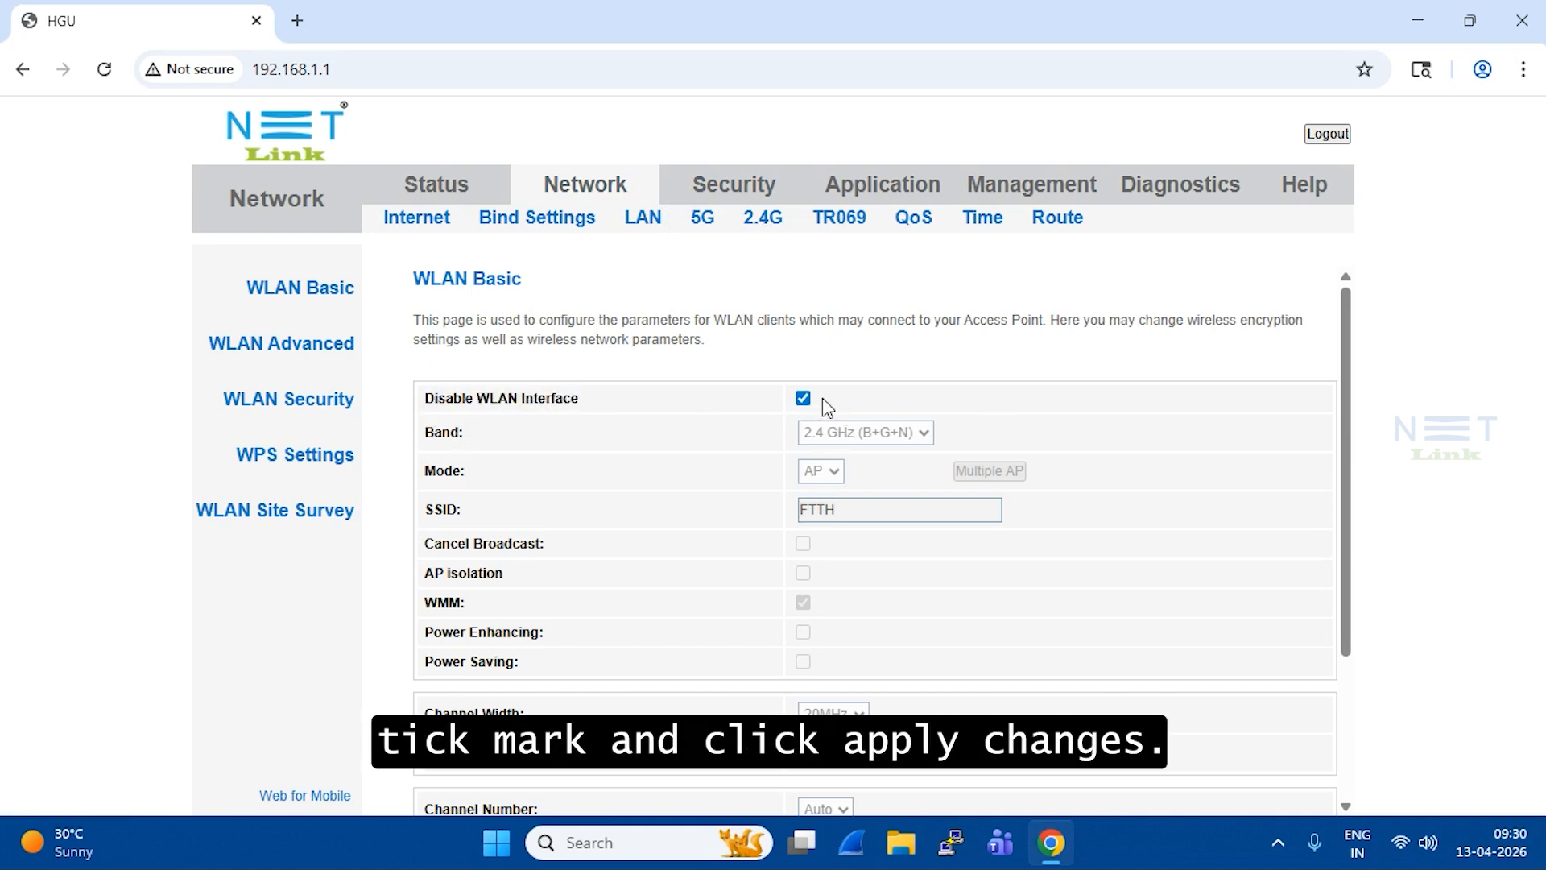
{"action": "left_click", "coordinate": [803, 397]}
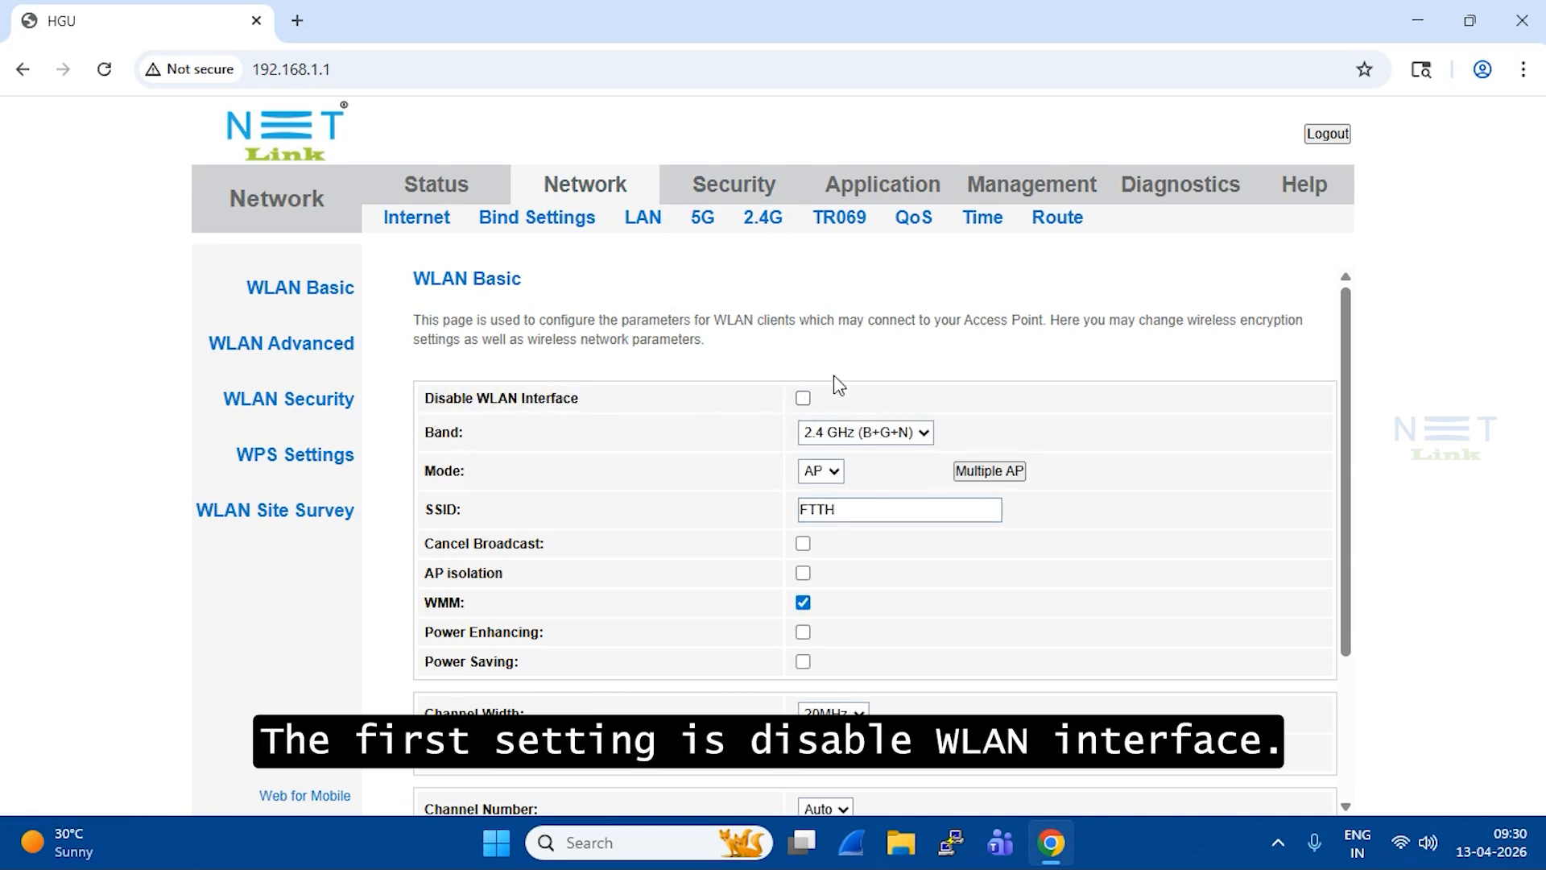
Step: Compare 5G and 2.4G WLAN Basic, keep the band at 2.4 GHz, and view AP1–AP3
{"action": "scroll", "coordinate": [793, 438], "scroll_direction": "down", "scroll_amount": 3}
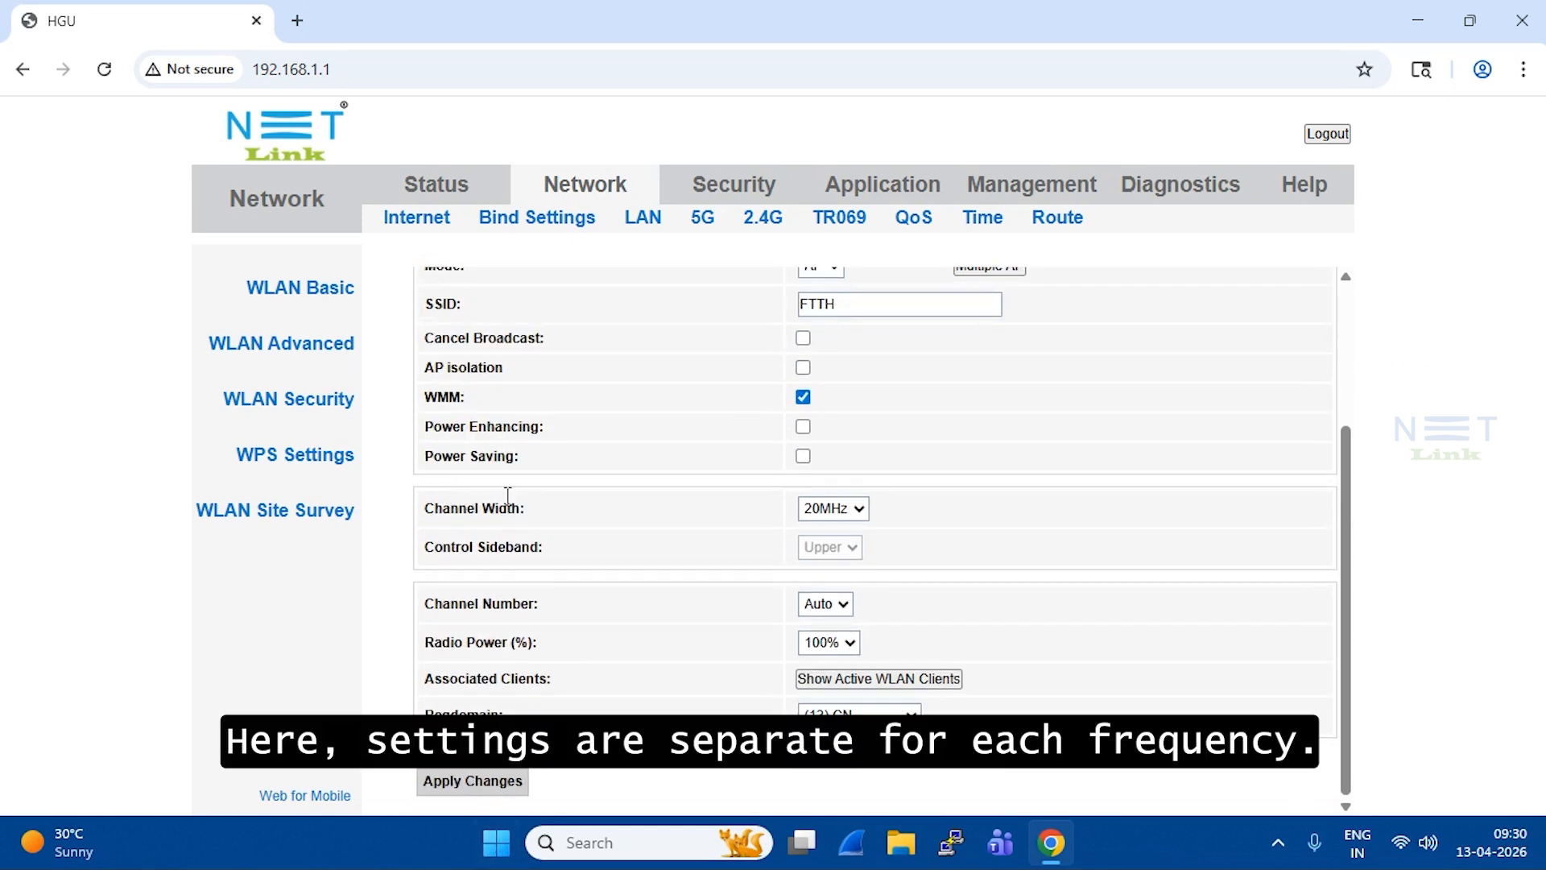
{"action": "scroll", "coordinate": [508, 495], "scroll_direction": "up", "scroll_amount": 3}
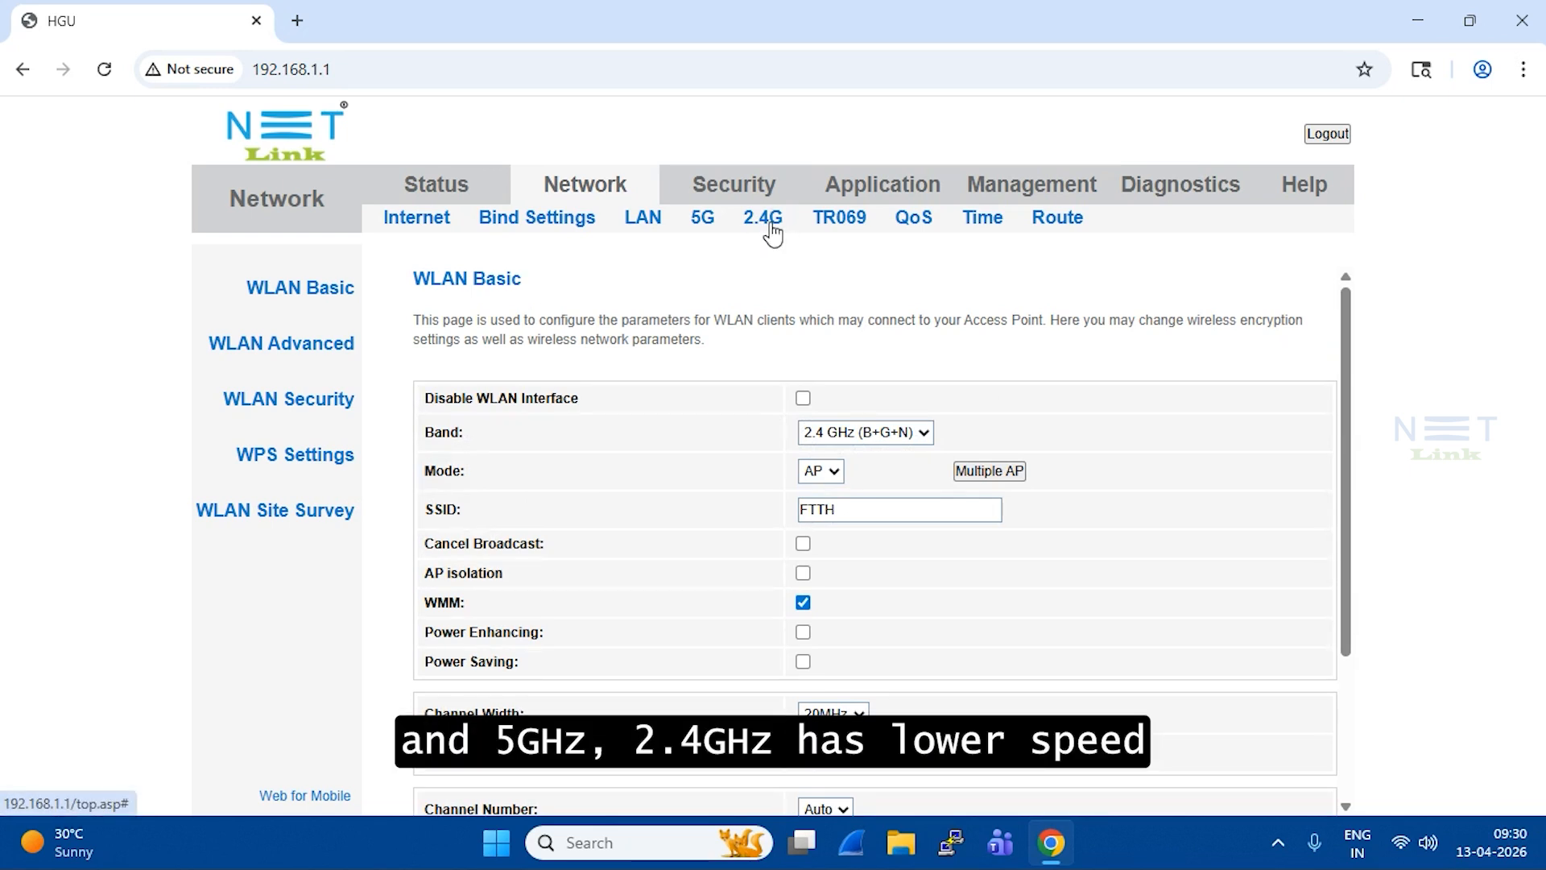
{"action": "left_click", "coordinate": [714, 232]}
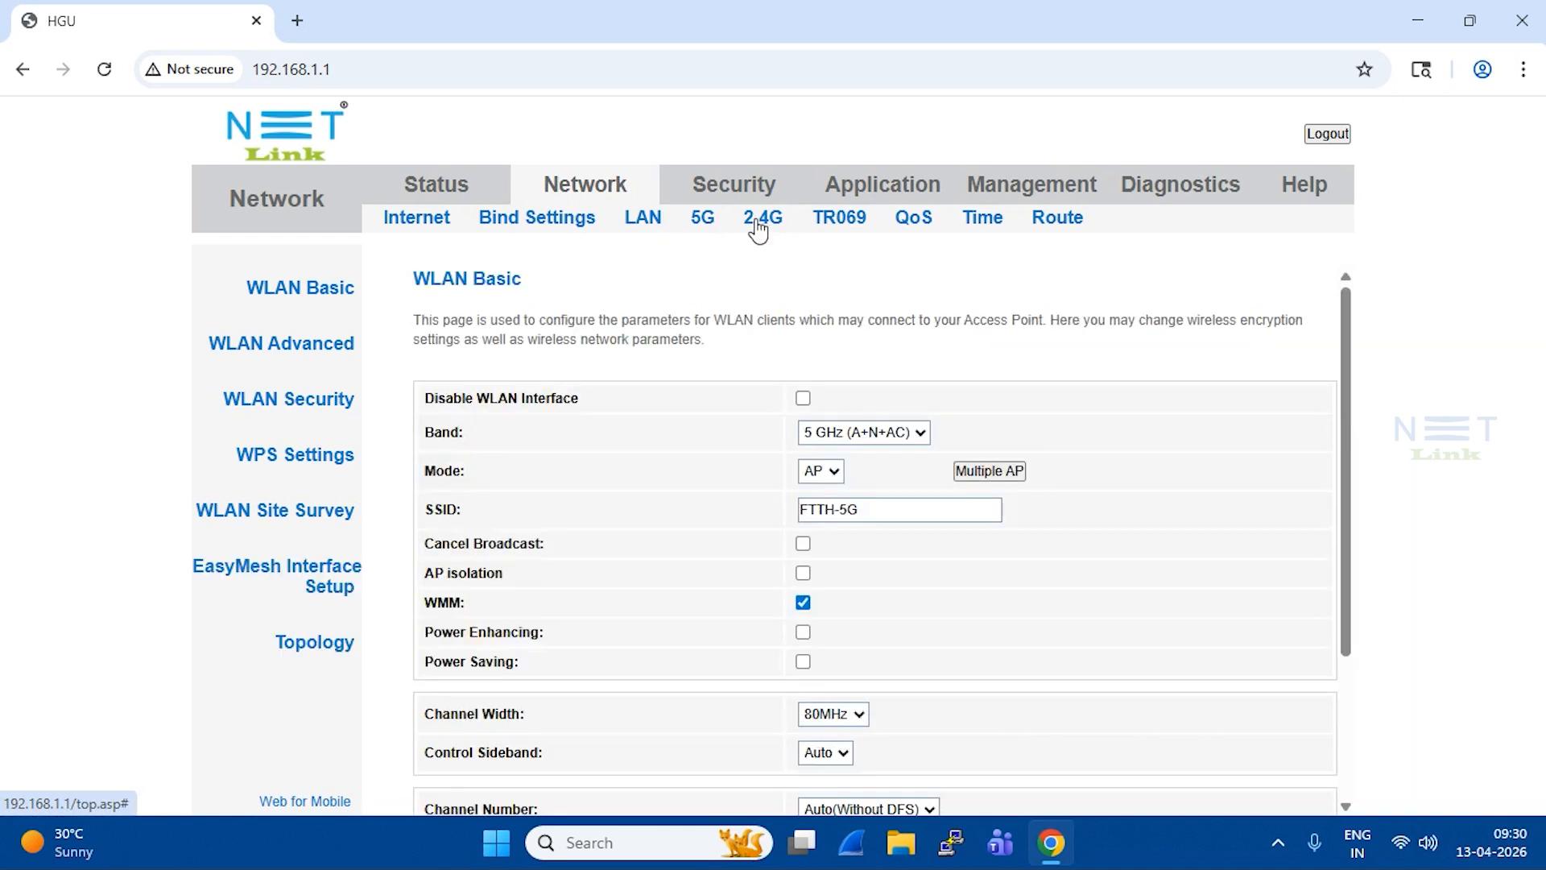
{"action": "left_click", "coordinate": [775, 228]}
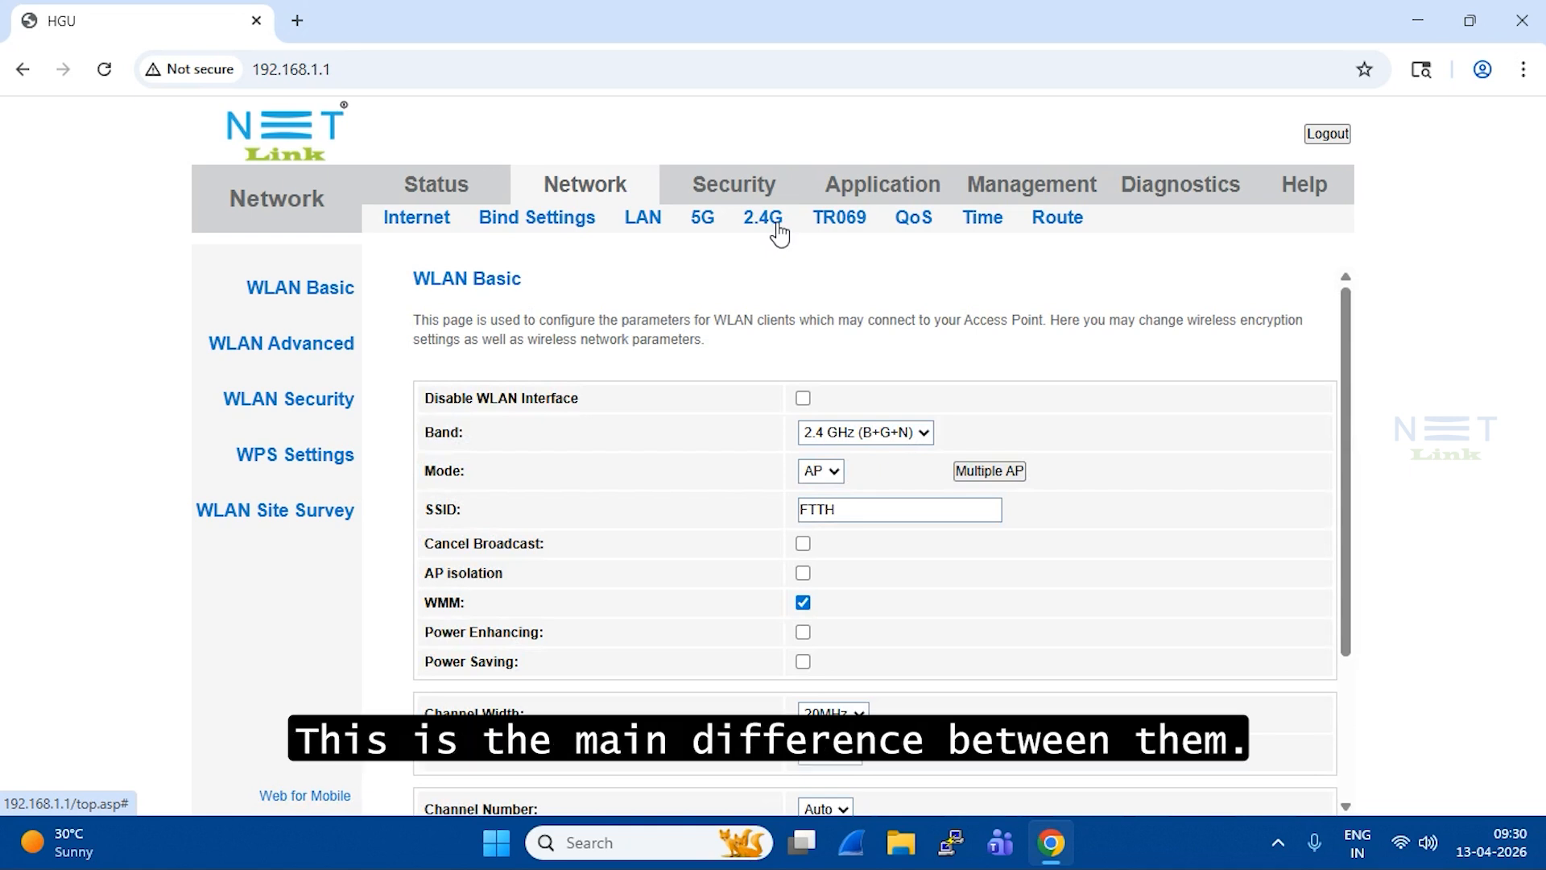
{"action": "left_click", "coordinate": [853, 435]}
{"action": "left_click", "coordinate": [856, 433]}
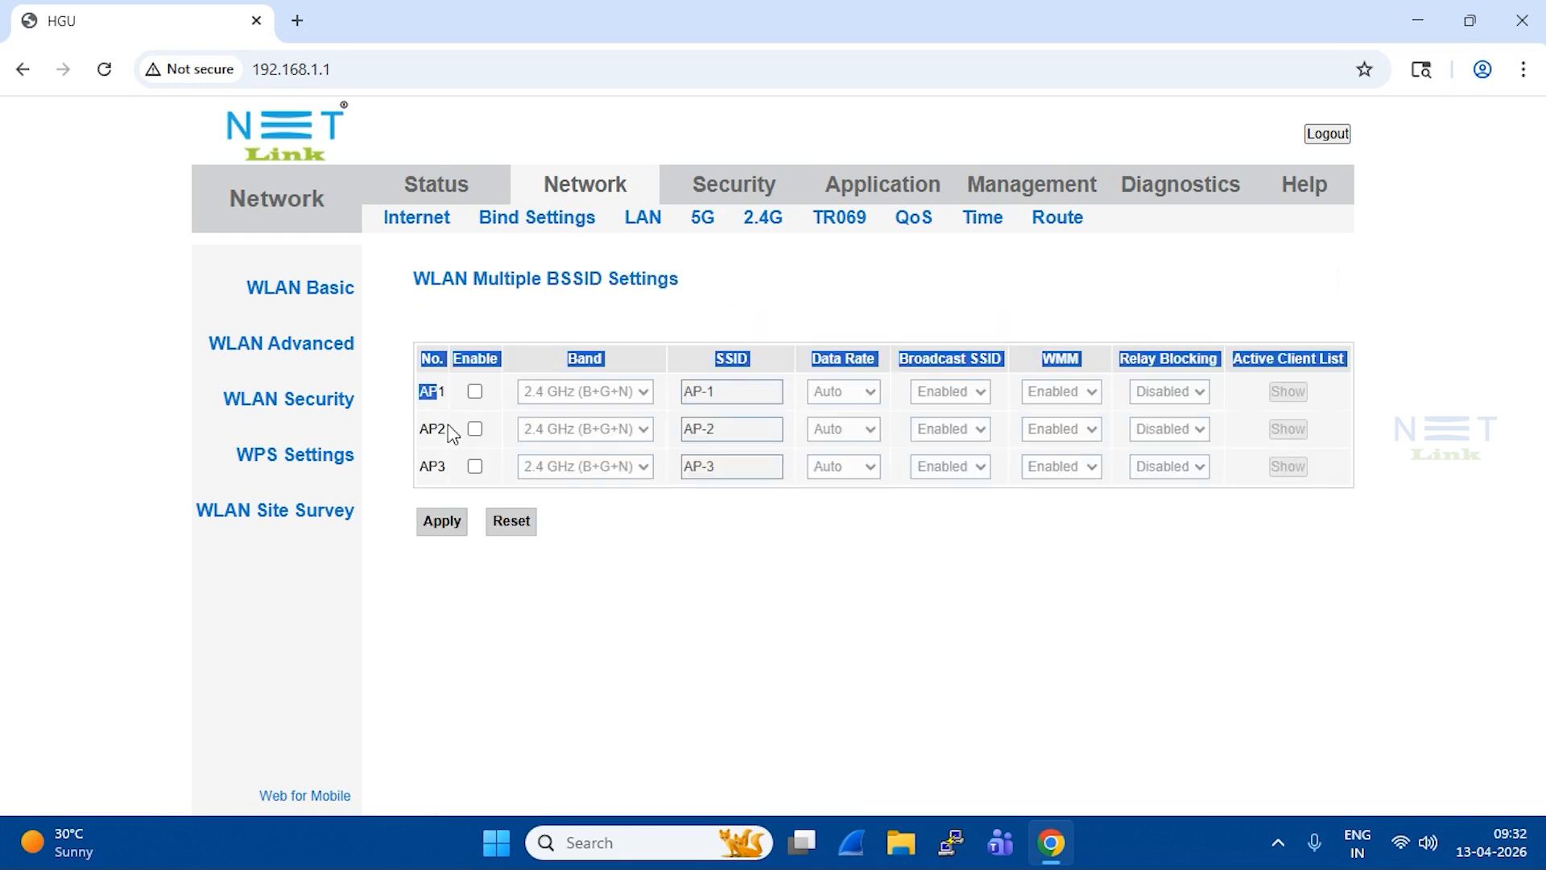
{"action": "left_click_drag", "start_coordinate": [453, 435], "coordinate": [416, 485]}
Step: Enable AP1, rename its SSID to NEW_WIFI, and apply the change
{"action": "left_click", "coordinate": [611, 554]}
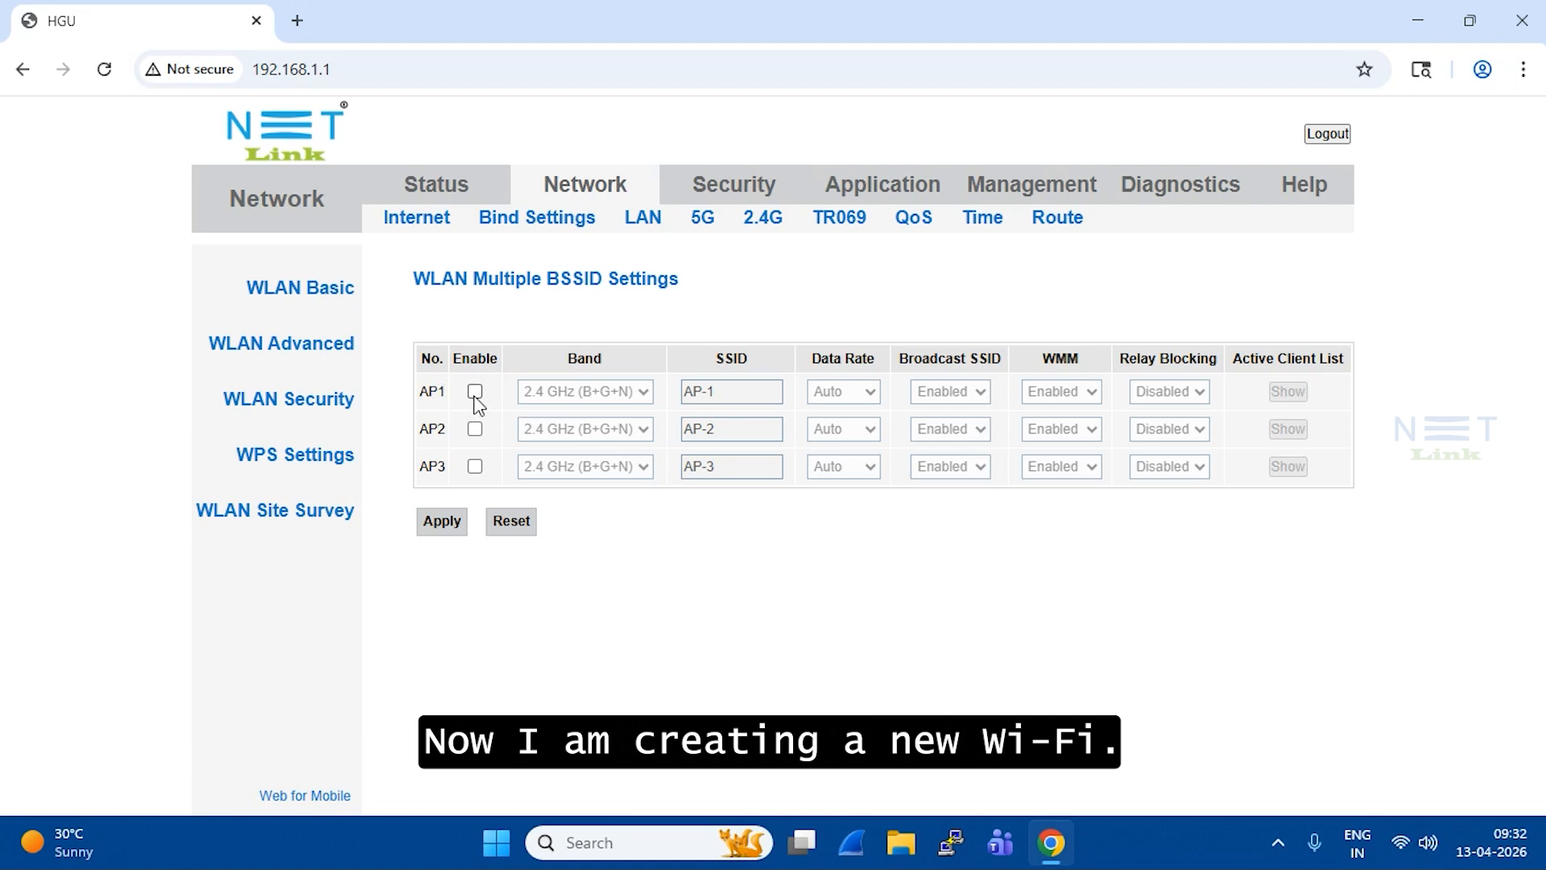
{"action": "left_click", "coordinate": [475, 391]}
{"action": "left_click", "coordinate": [715, 393]}
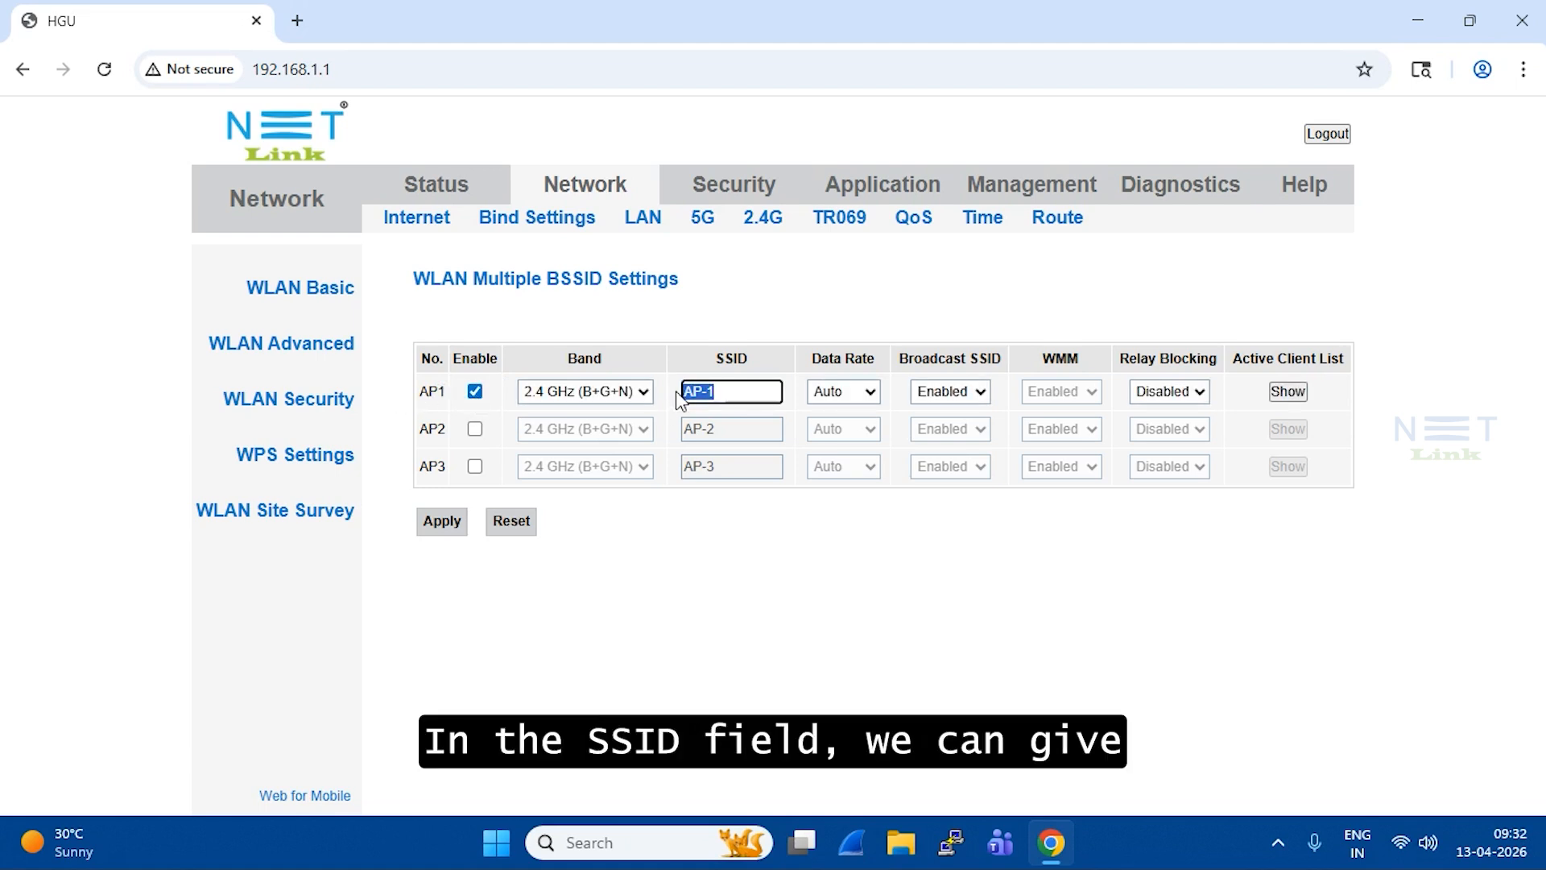
{"action": "left_click_drag", "start_coordinate": [735, 383], "coordinate": [683, 394]}
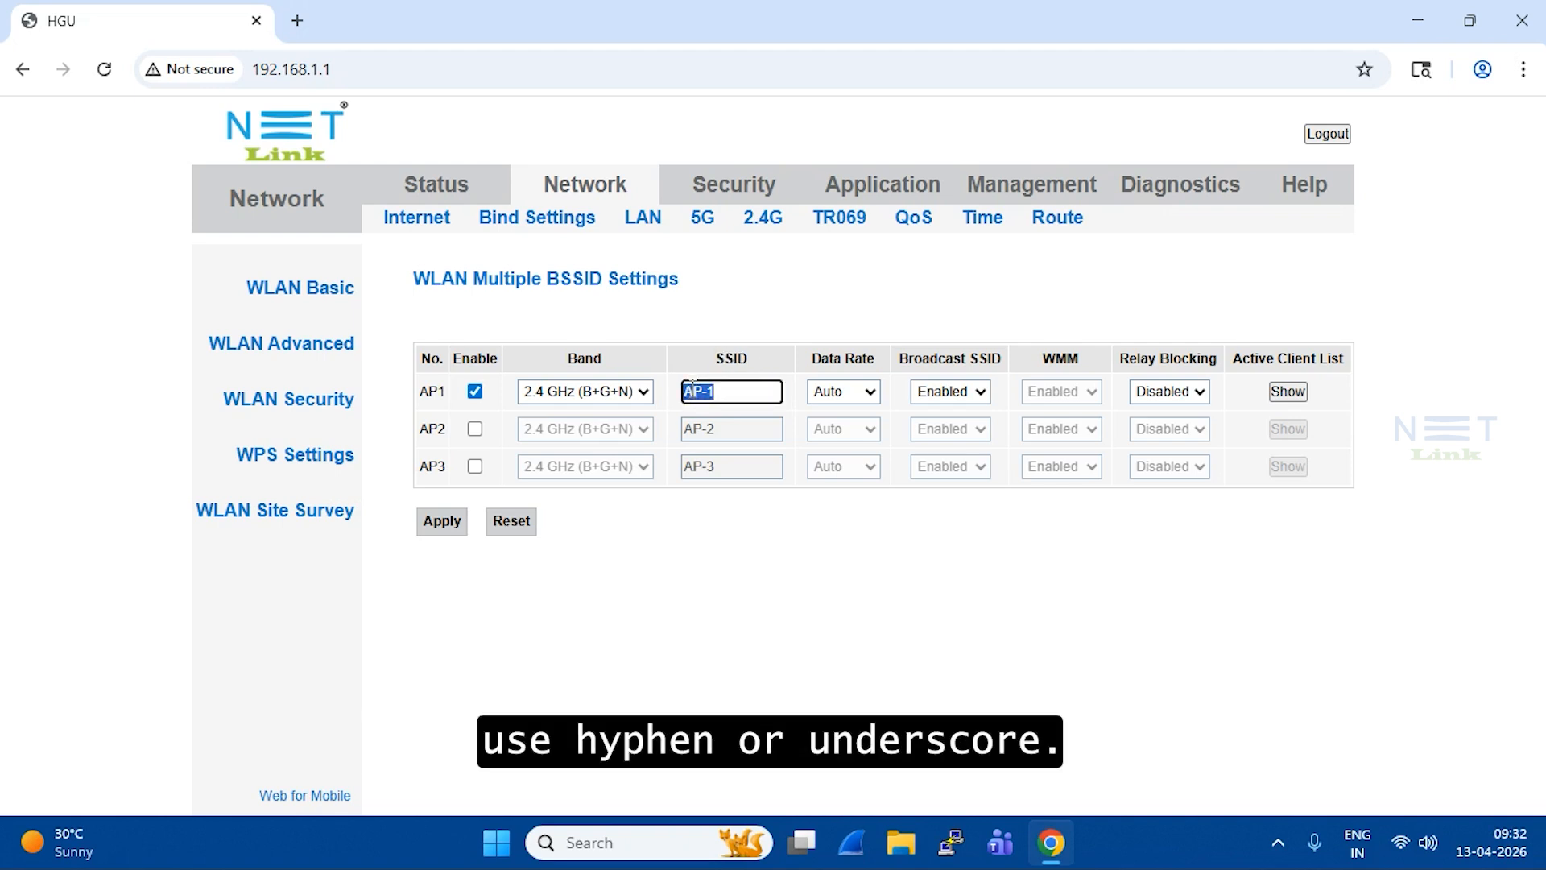
{"action": "type", "text": "NEW"}
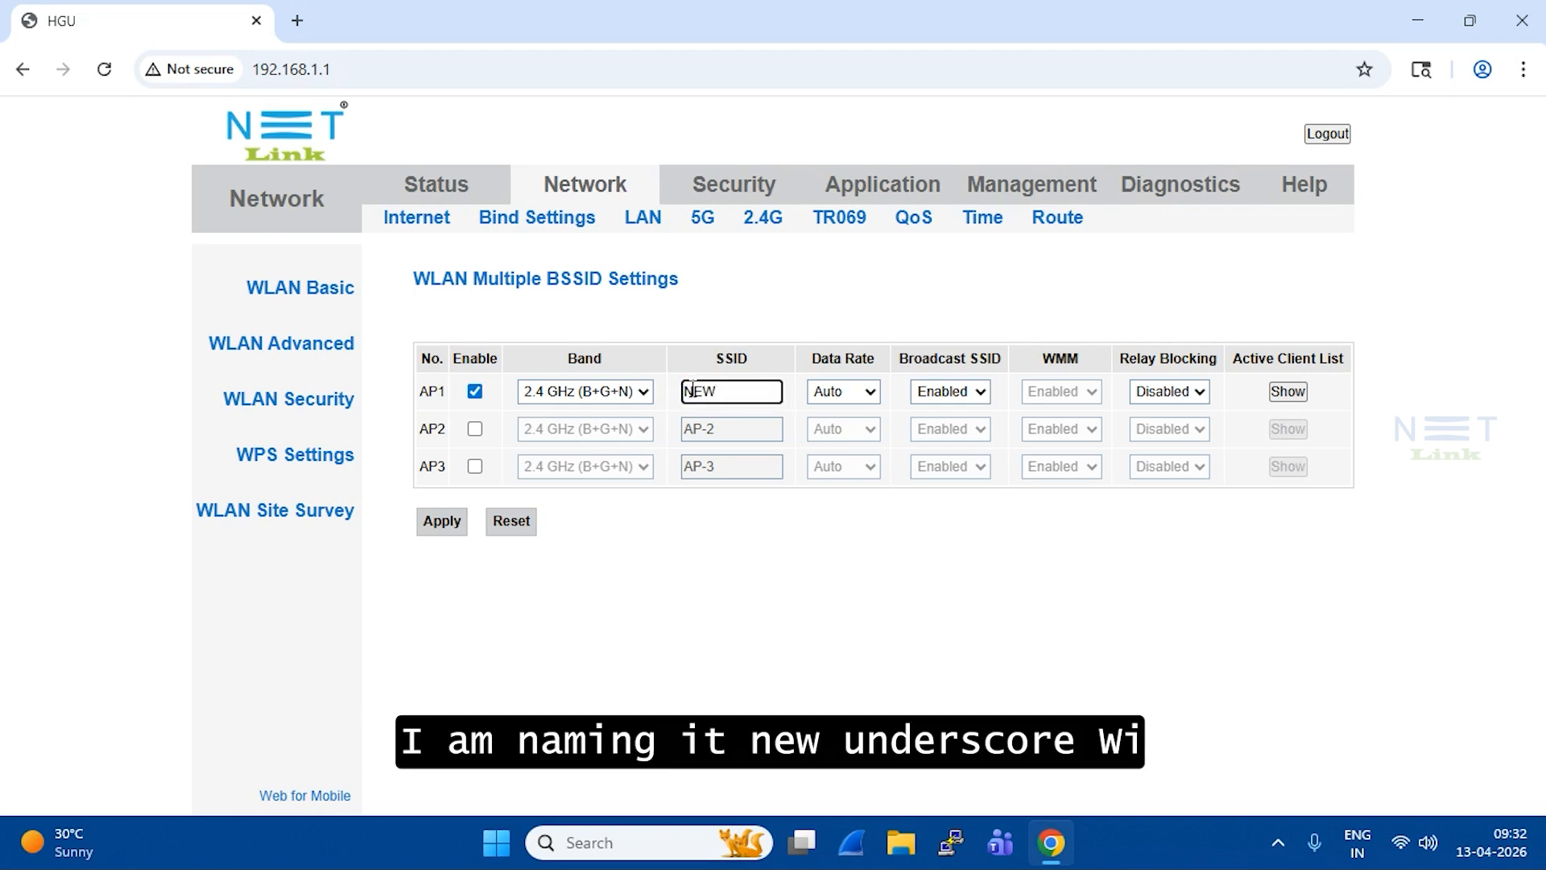
{"action": "type", "text": "_WIFI"}
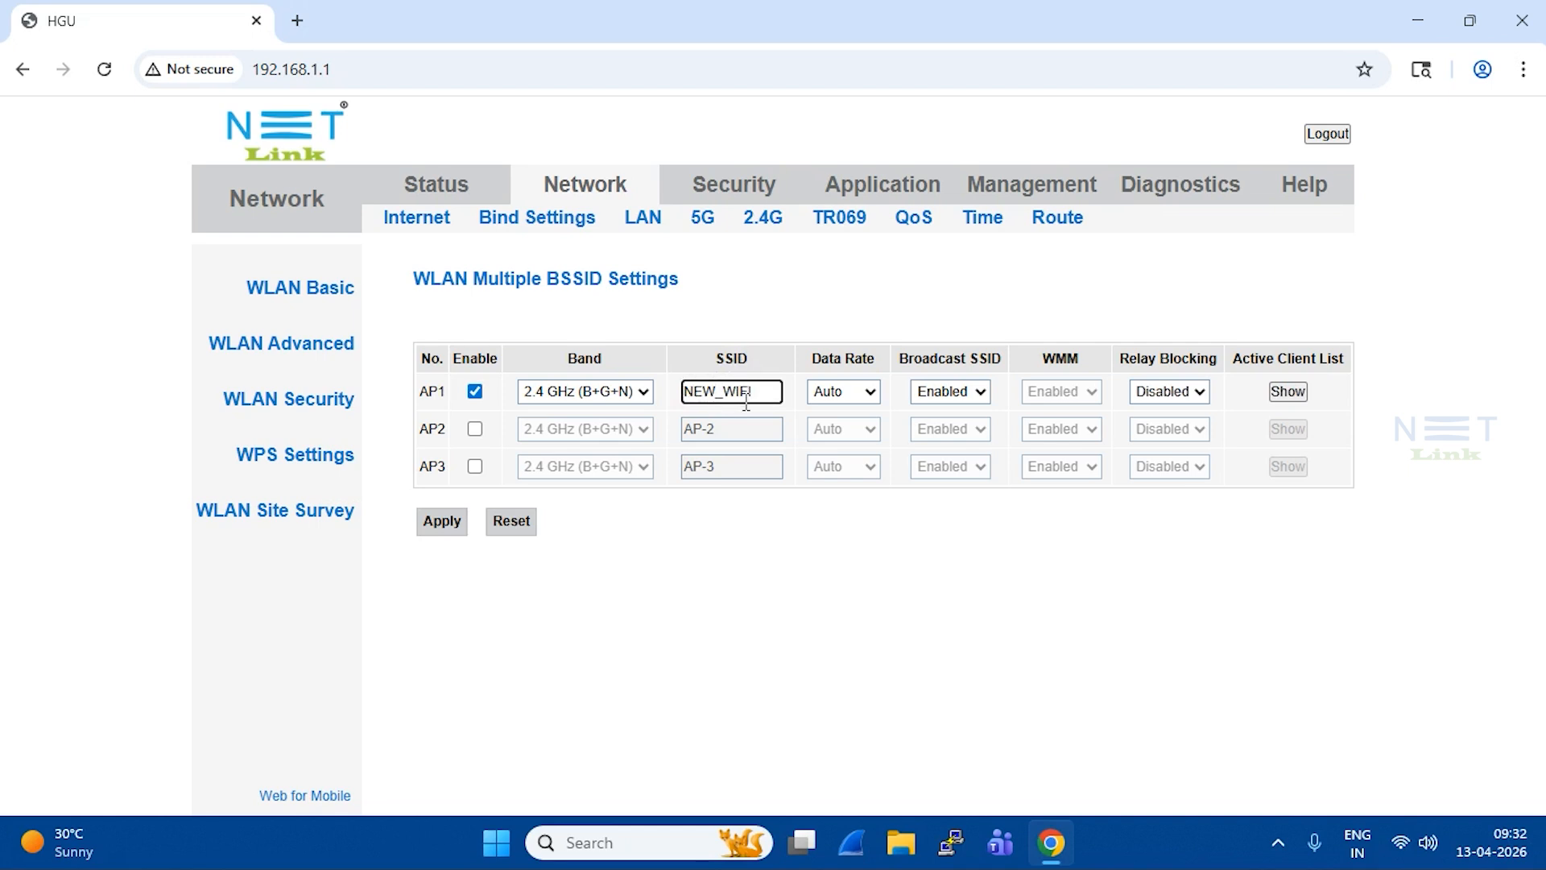
{"action": "double_click", "coordinate": [746, 399]}
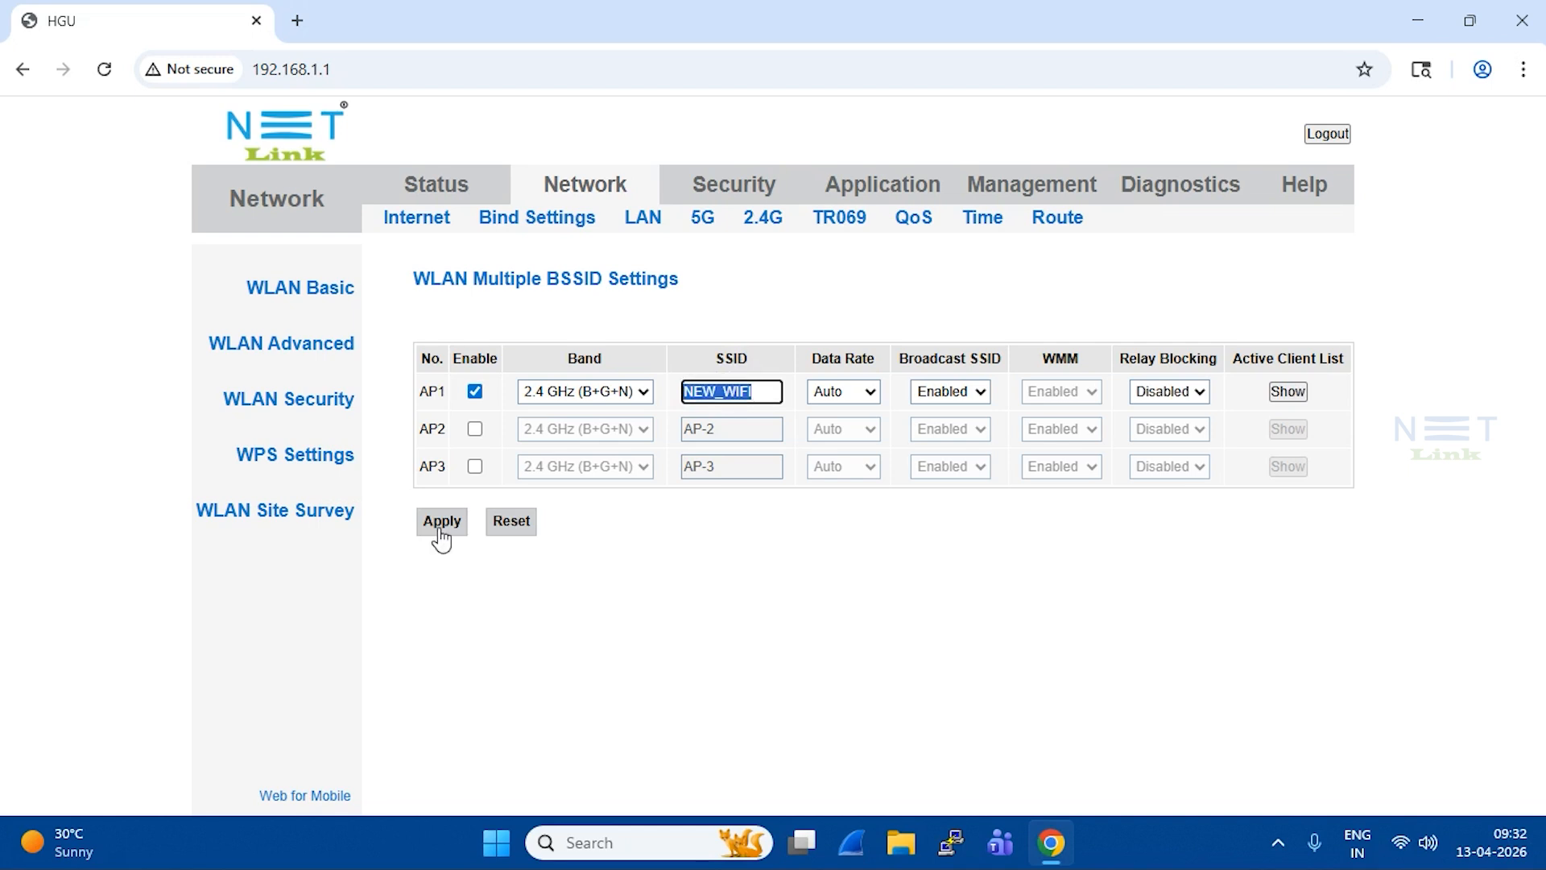
{"action": "left_click", "coordinate": [441, 538]}
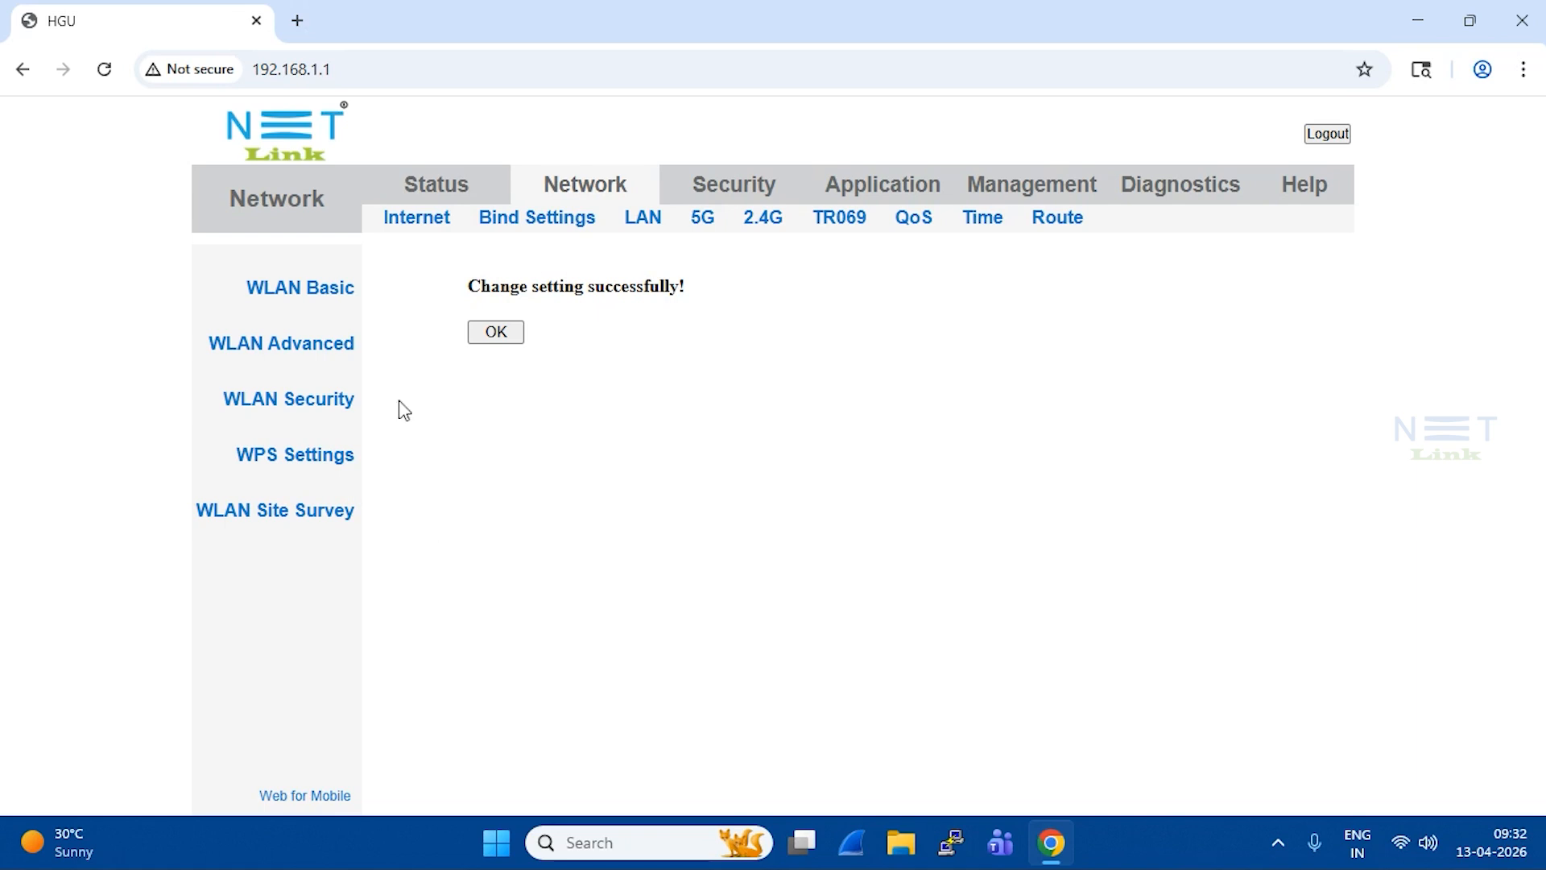
{"action": "left_click", "coordinate": [512, 333]}
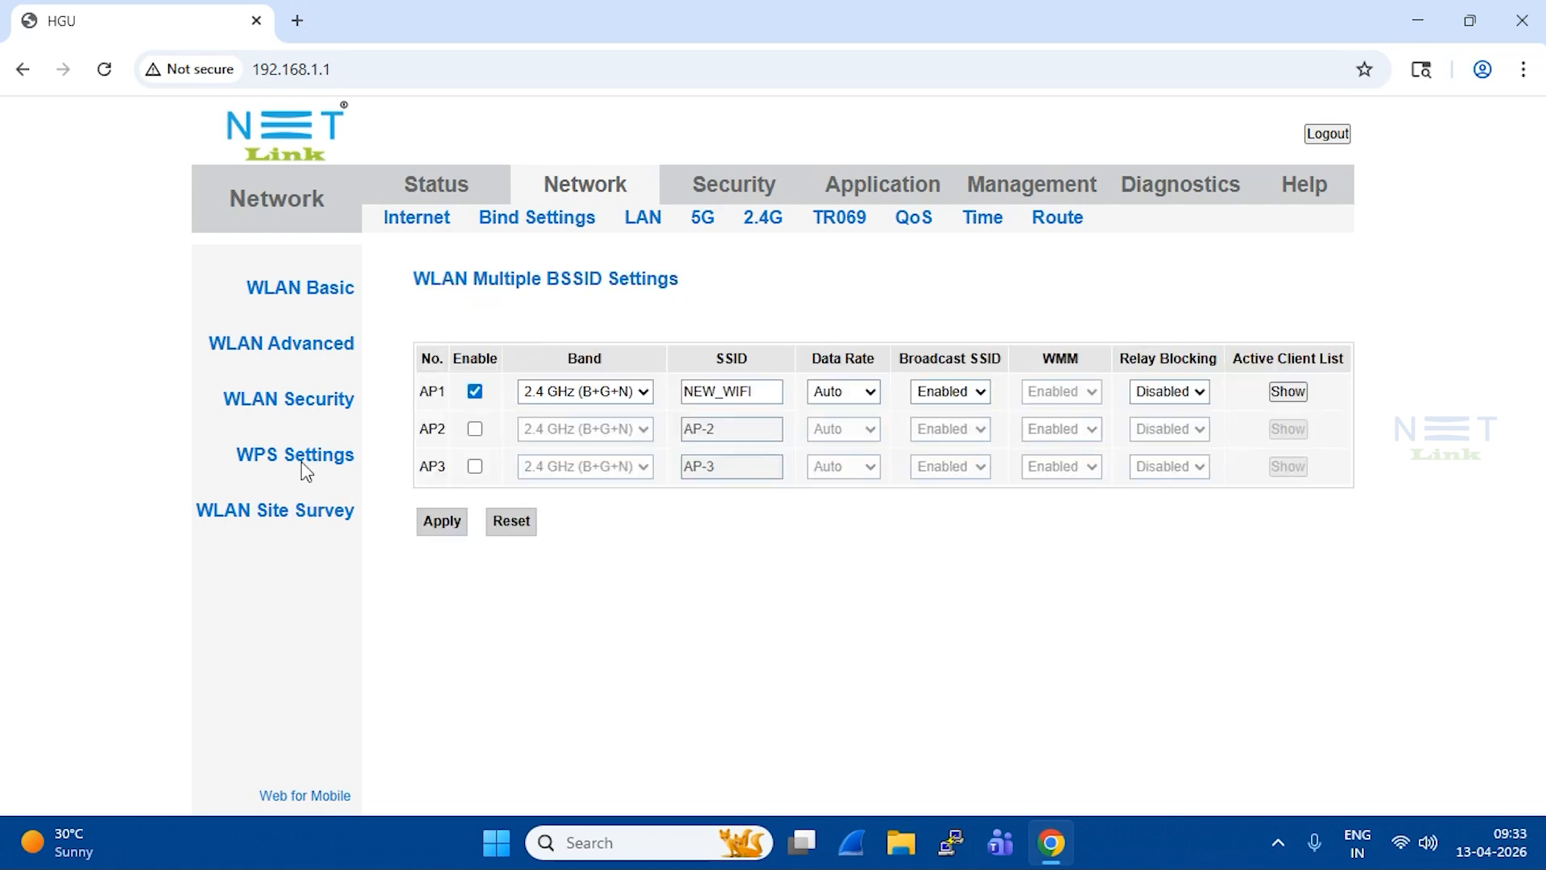
Step: In WLAN Security, select AP1 - NEW_WIFI and set its encryption to WPA2 Mixed
{"action": "left_click", "coordinate": [253, 409]}
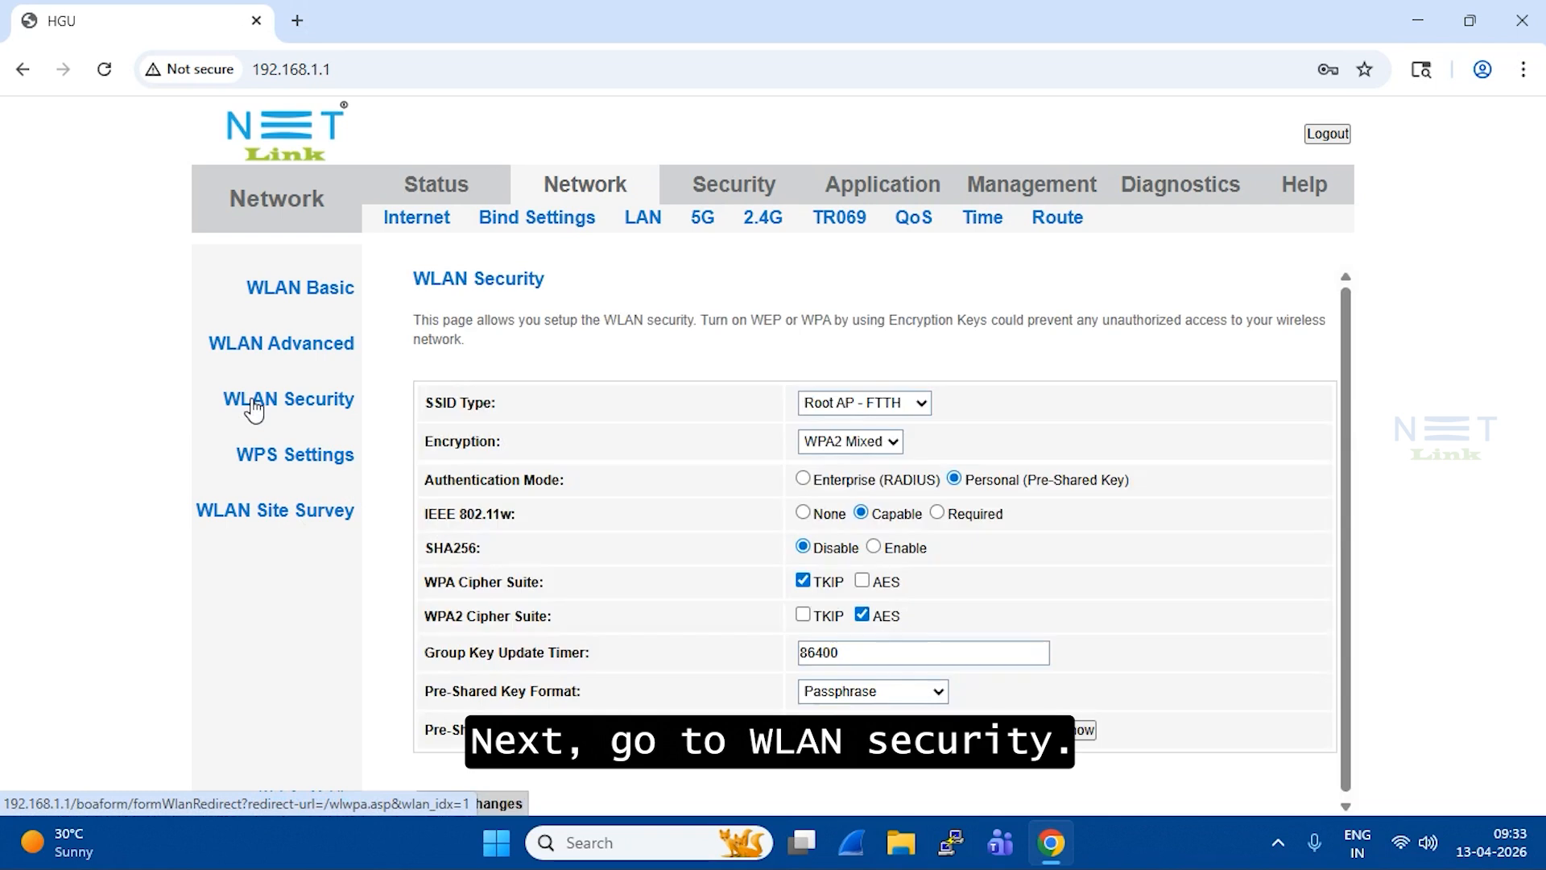
{"action": "left_click", "coordinate": [922, 403]}
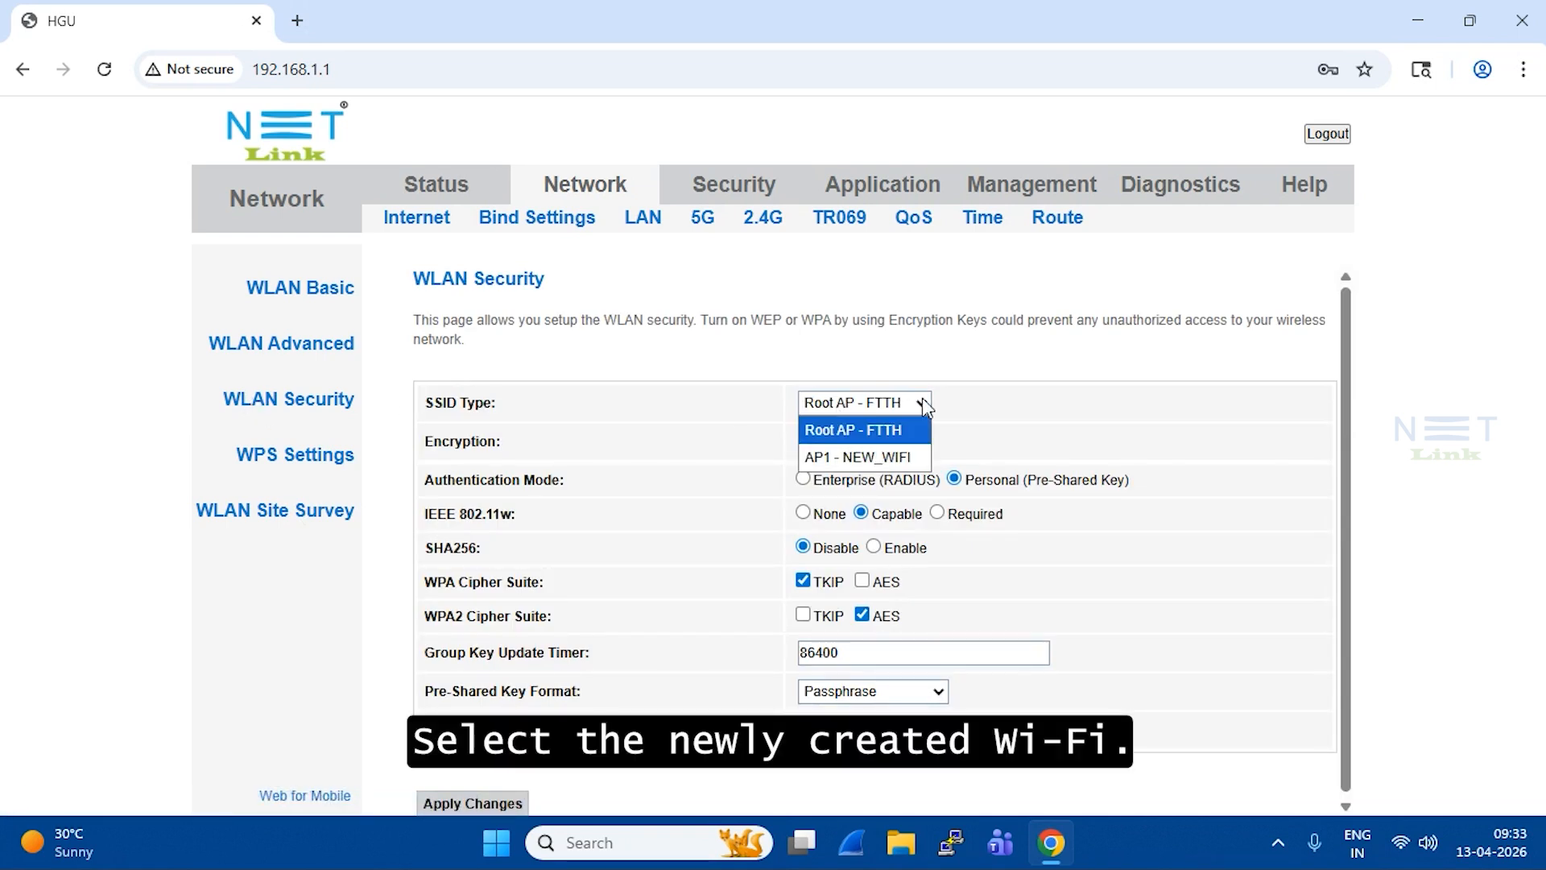
{"action": "left_click", "coordinate": [892, 456]}
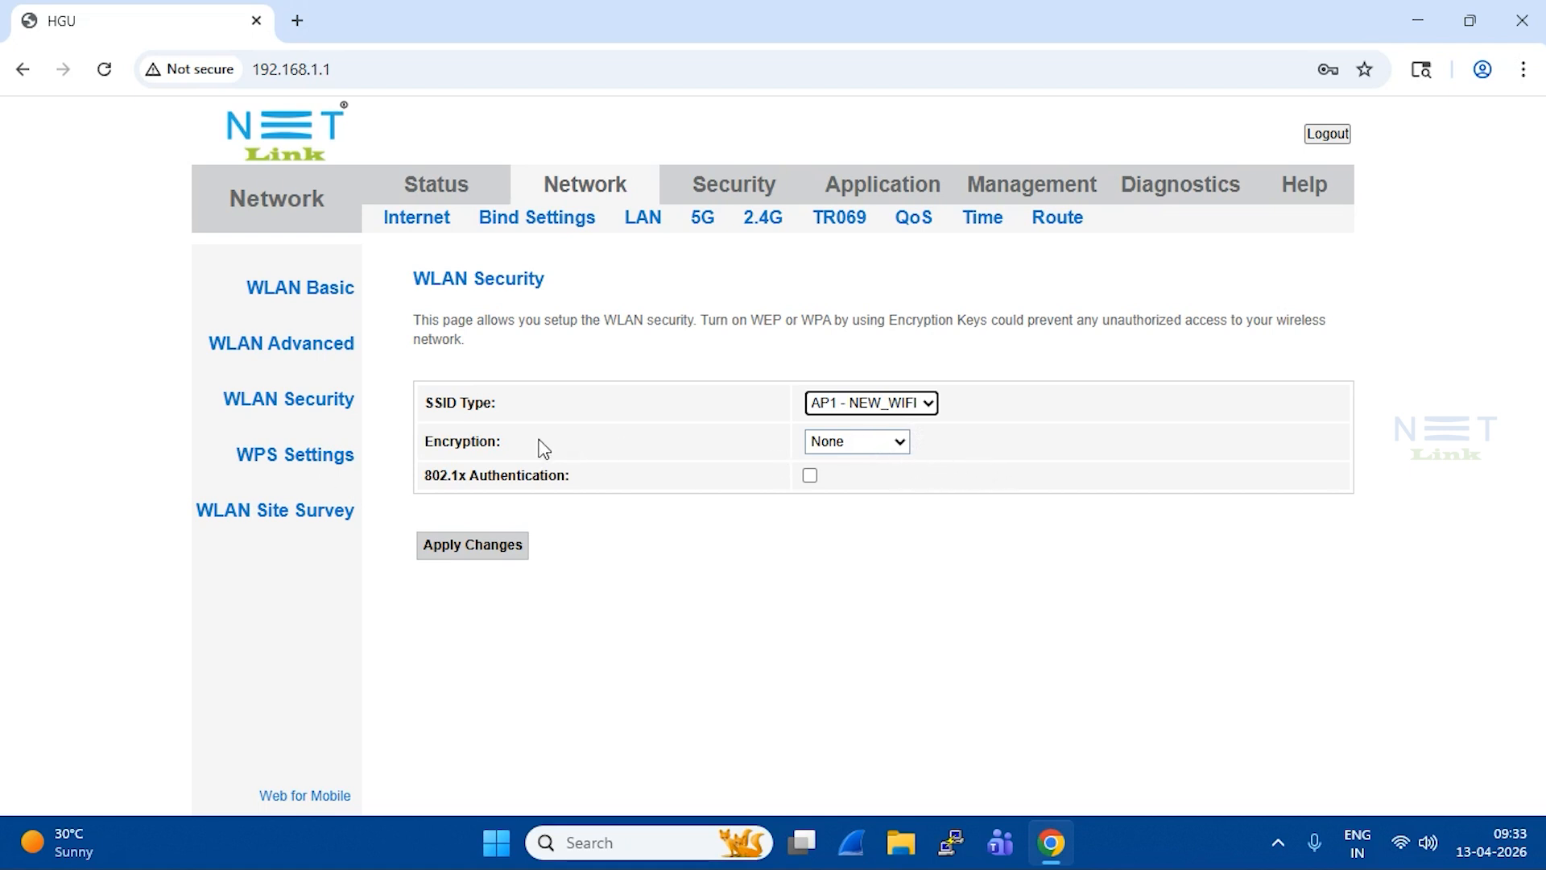
{"action": "left_click", "coordinate": [902, 445]}
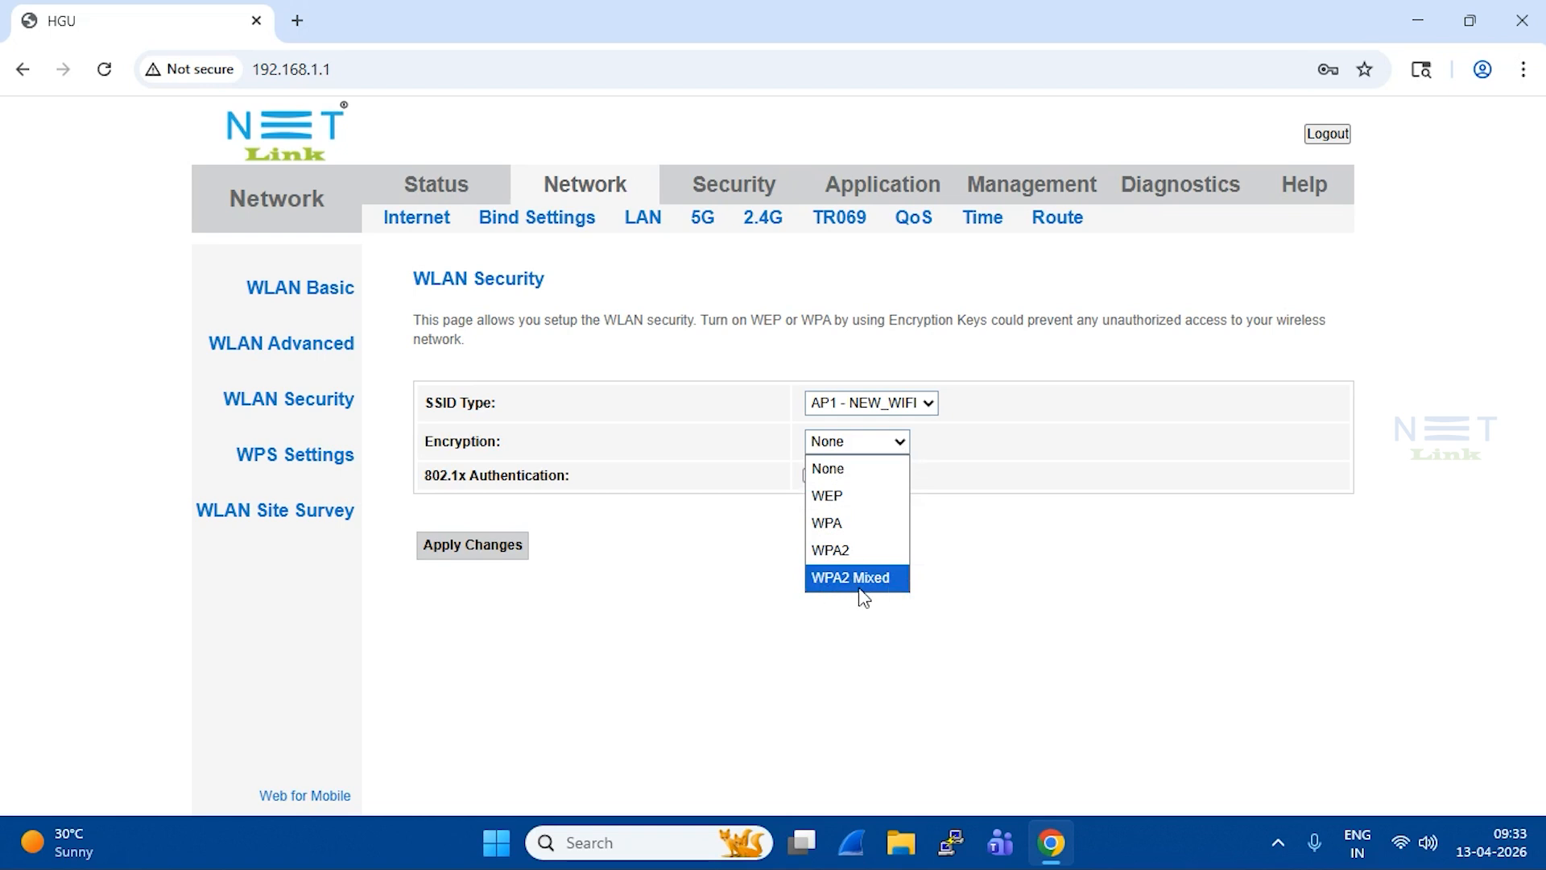
{"action": "left_click", "coordinate": [875, 582]}
Step: Enable the TKIP cipher, enter the pre-shared key, and apply the security settings
{"action": "left_click_drag", "start_coordinate": [468, 582], "coordinate": [532, 583]}
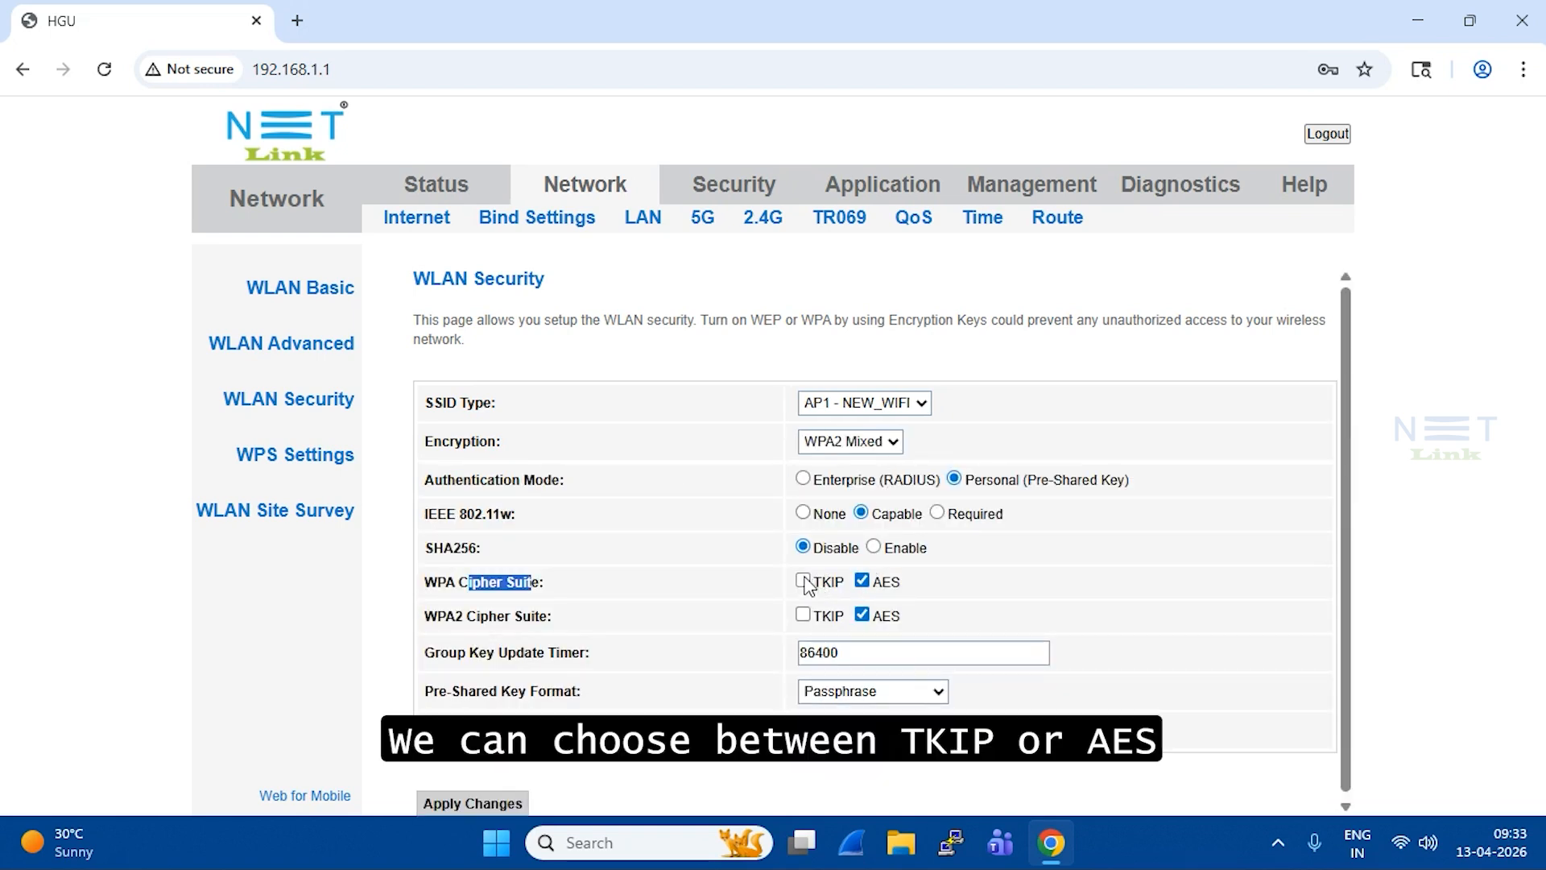
{"action": "left_click", "coordinate": [804, 582]}
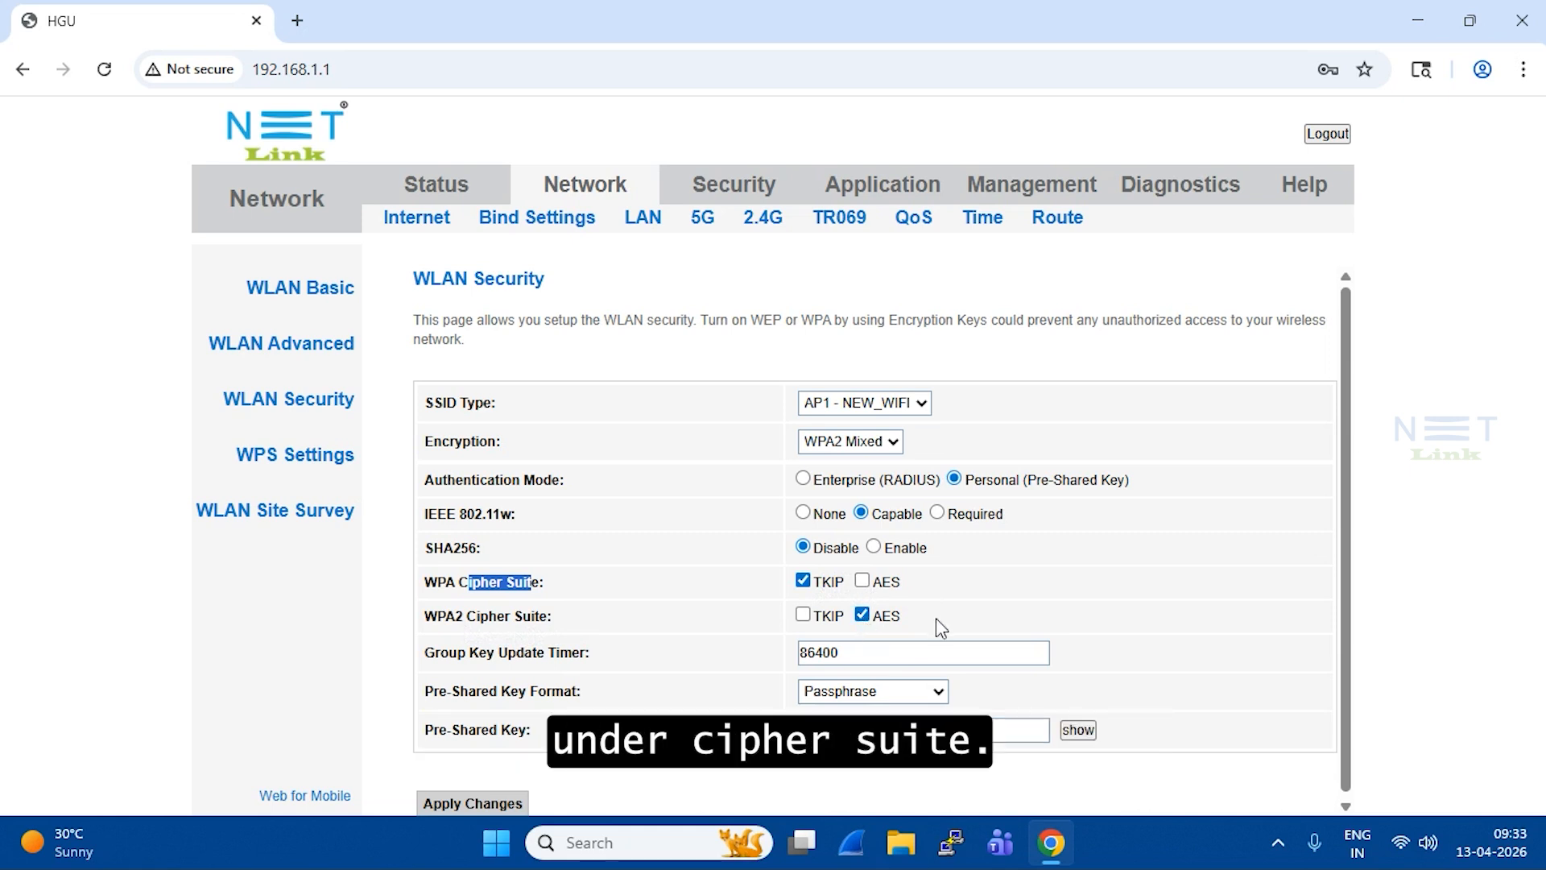
{"action": "left_click", "coordinate": [974, 614]}
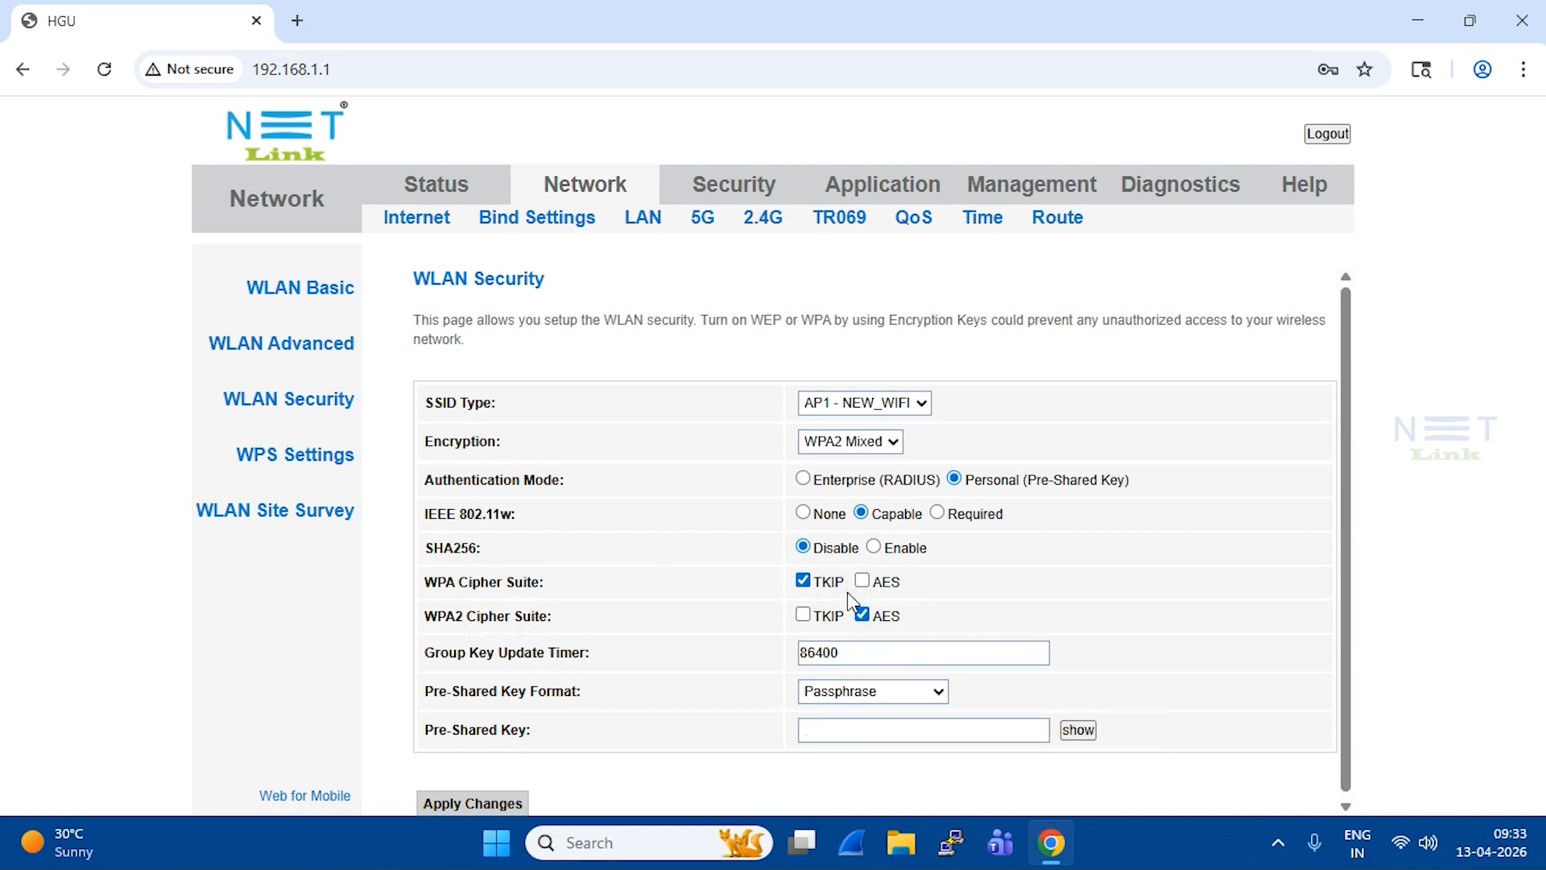
{"action": "scroll", "coordinate": [915, 604], "scroll_direction": "down", "scroll_amount": 1}
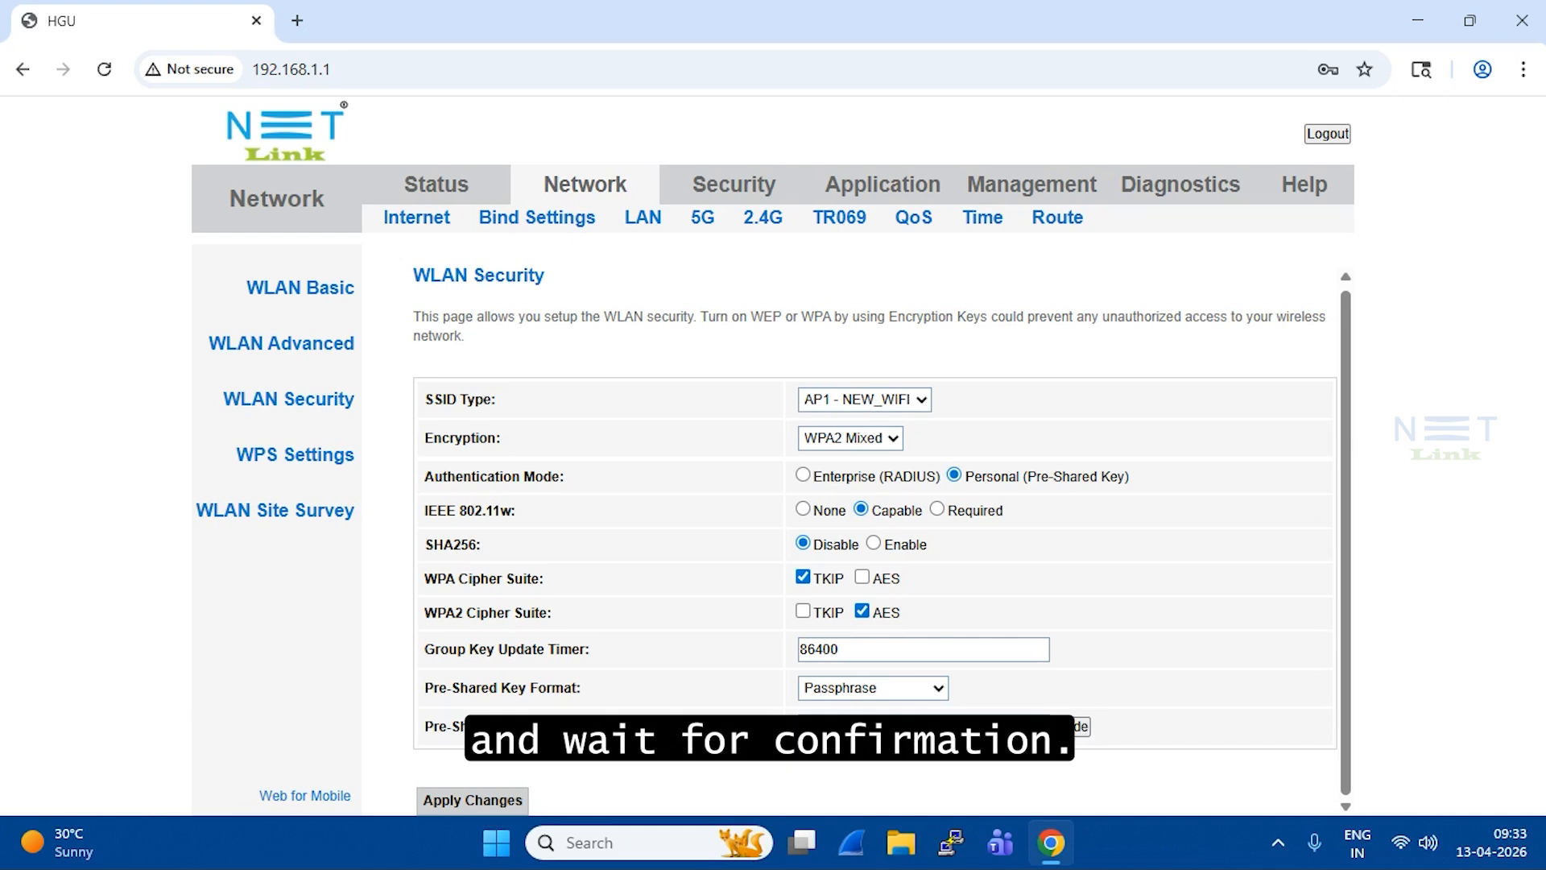
{"action": "left_click", "coordinate": [796, 790]}
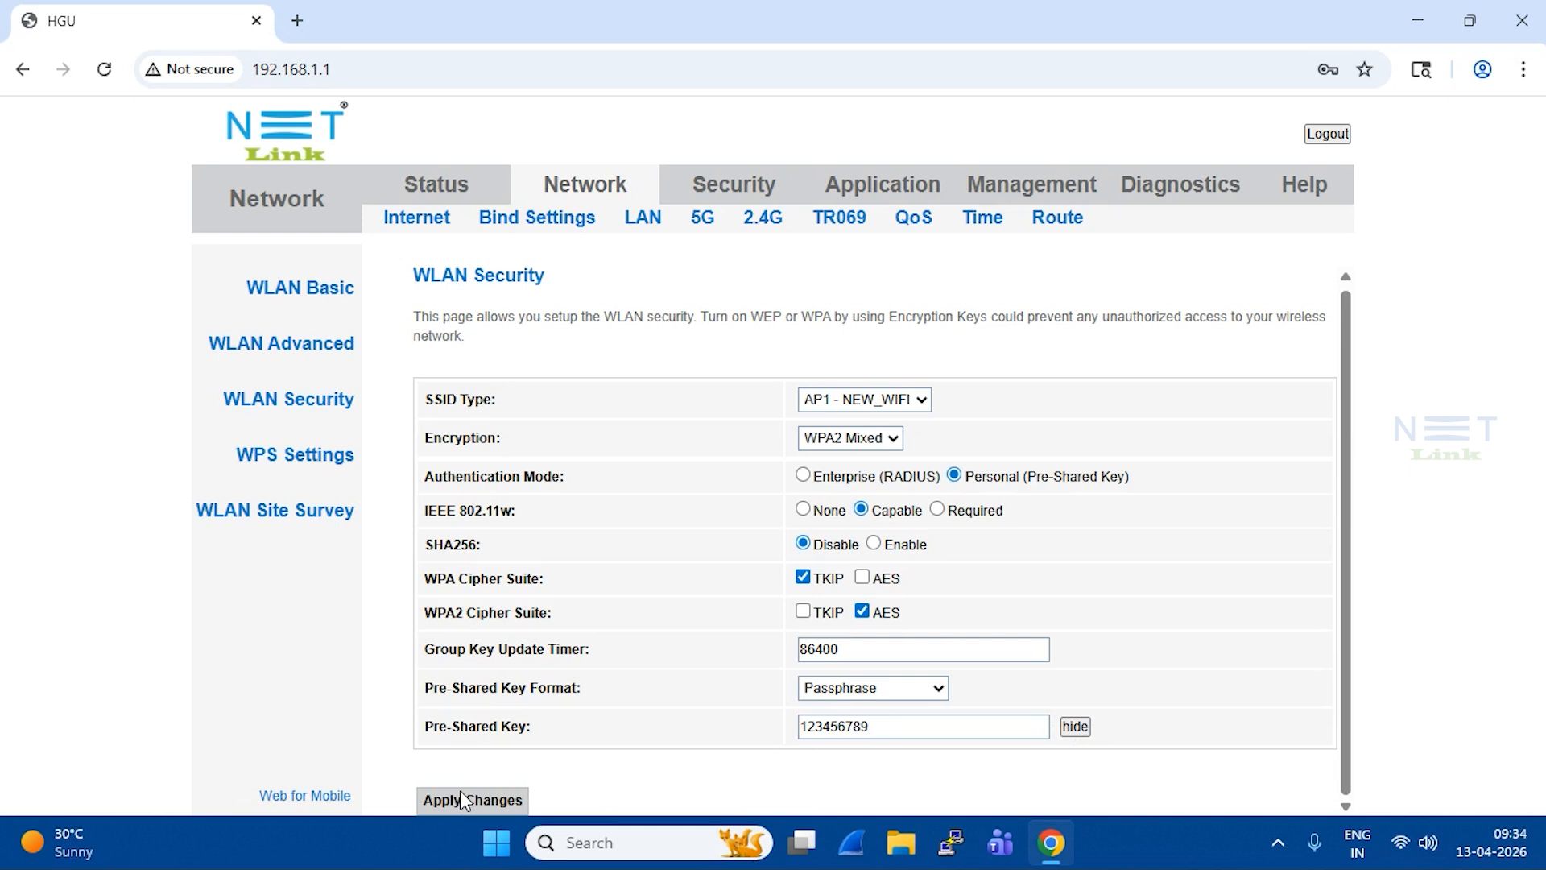
{"action": "left_click", "coordinate": [461, 790]}
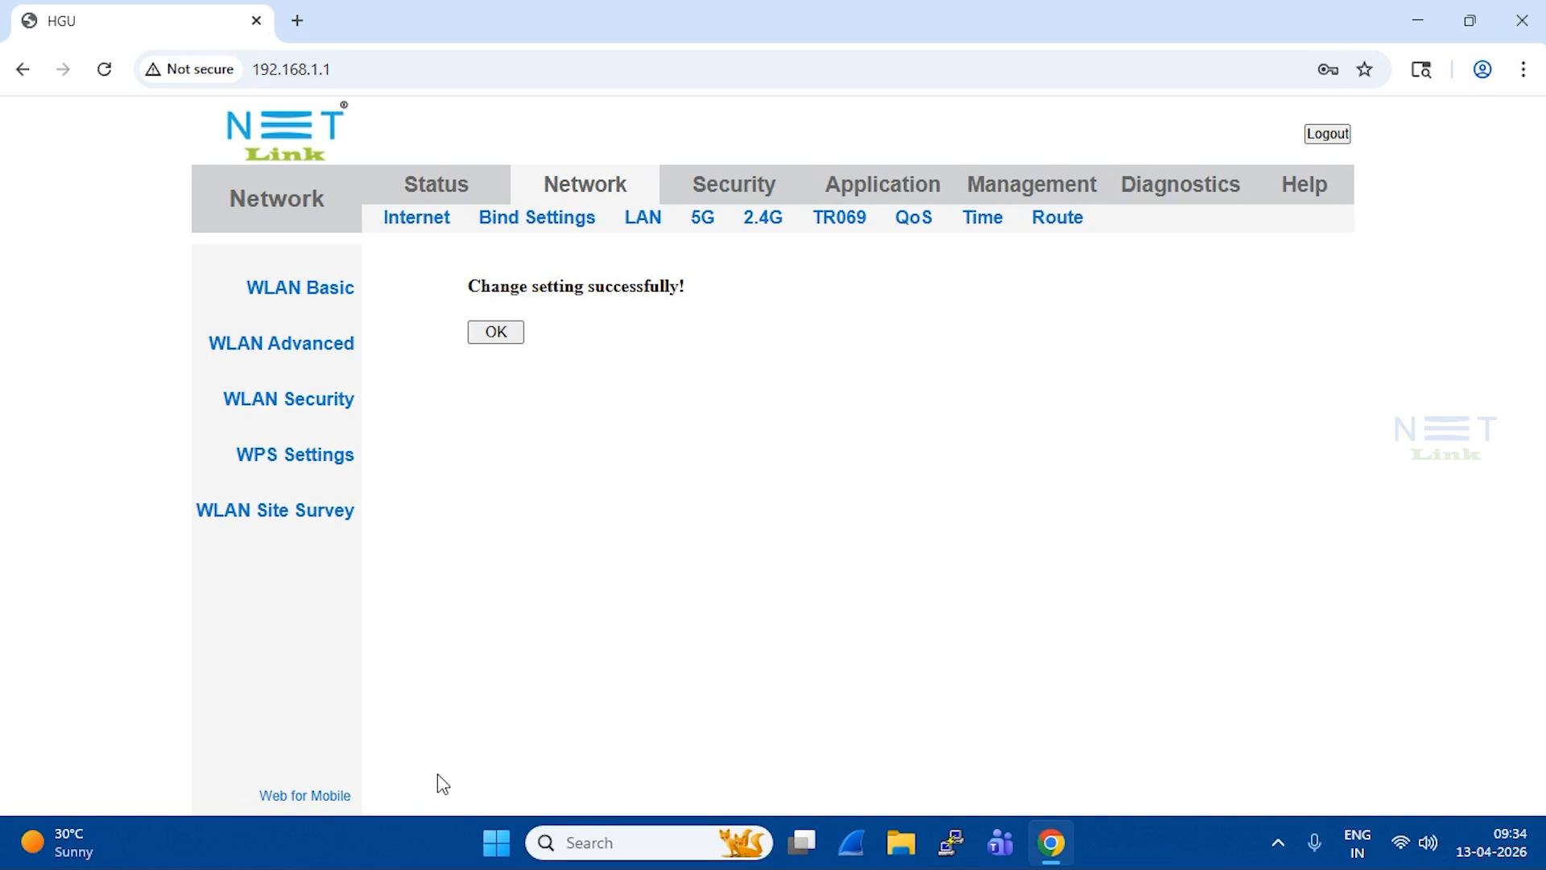
{"action": "left_click", "coordinate": [510, 333]}
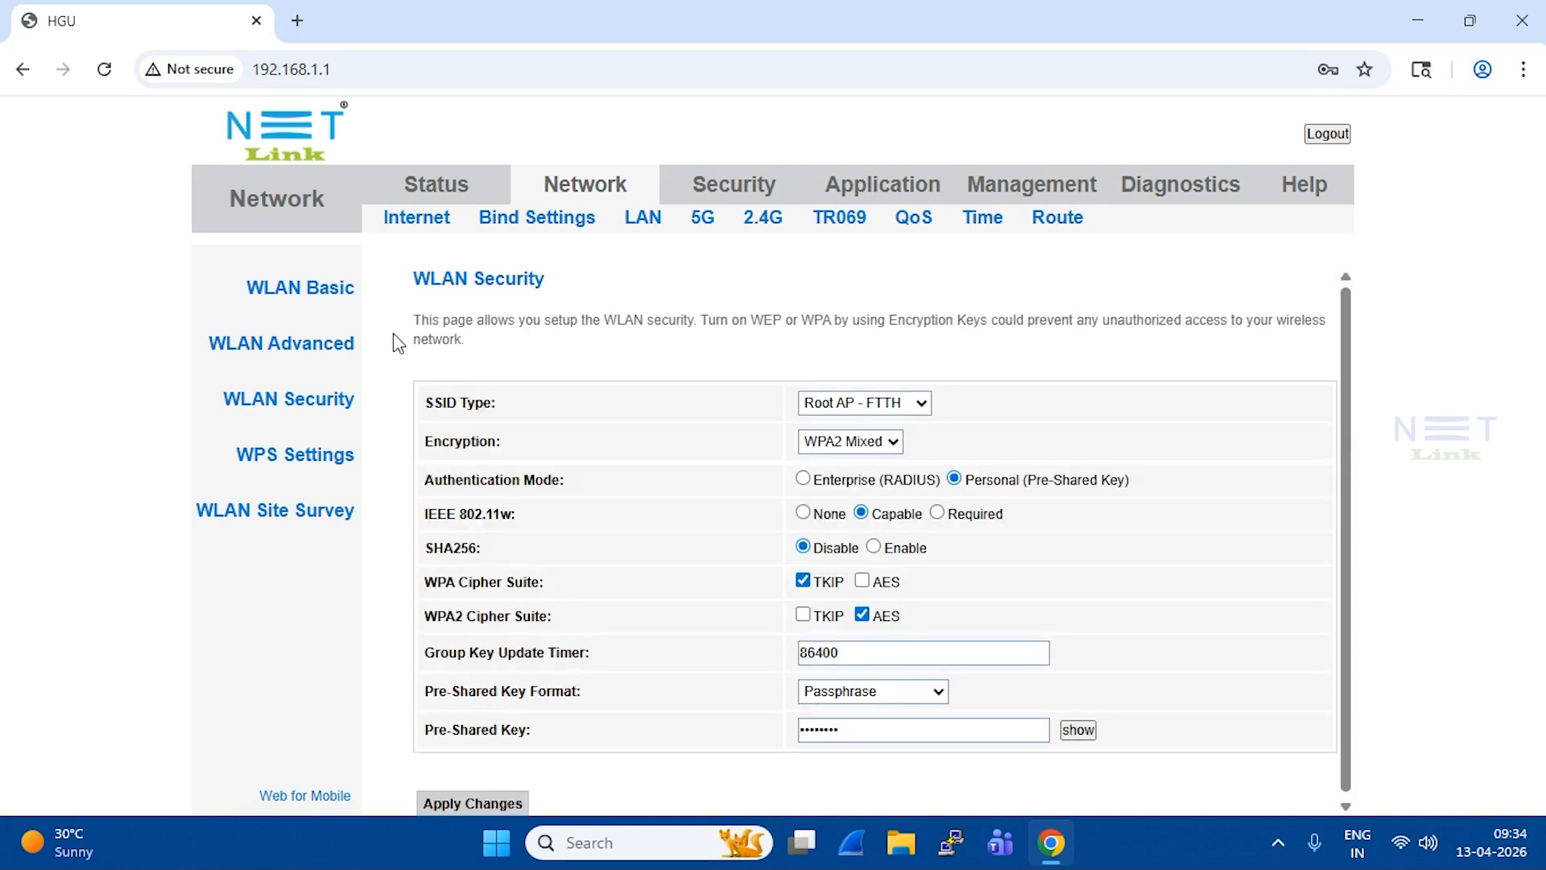
Step: Look over the WLAN Basic and WLAN Advanced pages, then return to the 2.4G settings
{"action": "left_click", "coordinate": [276, 290]}
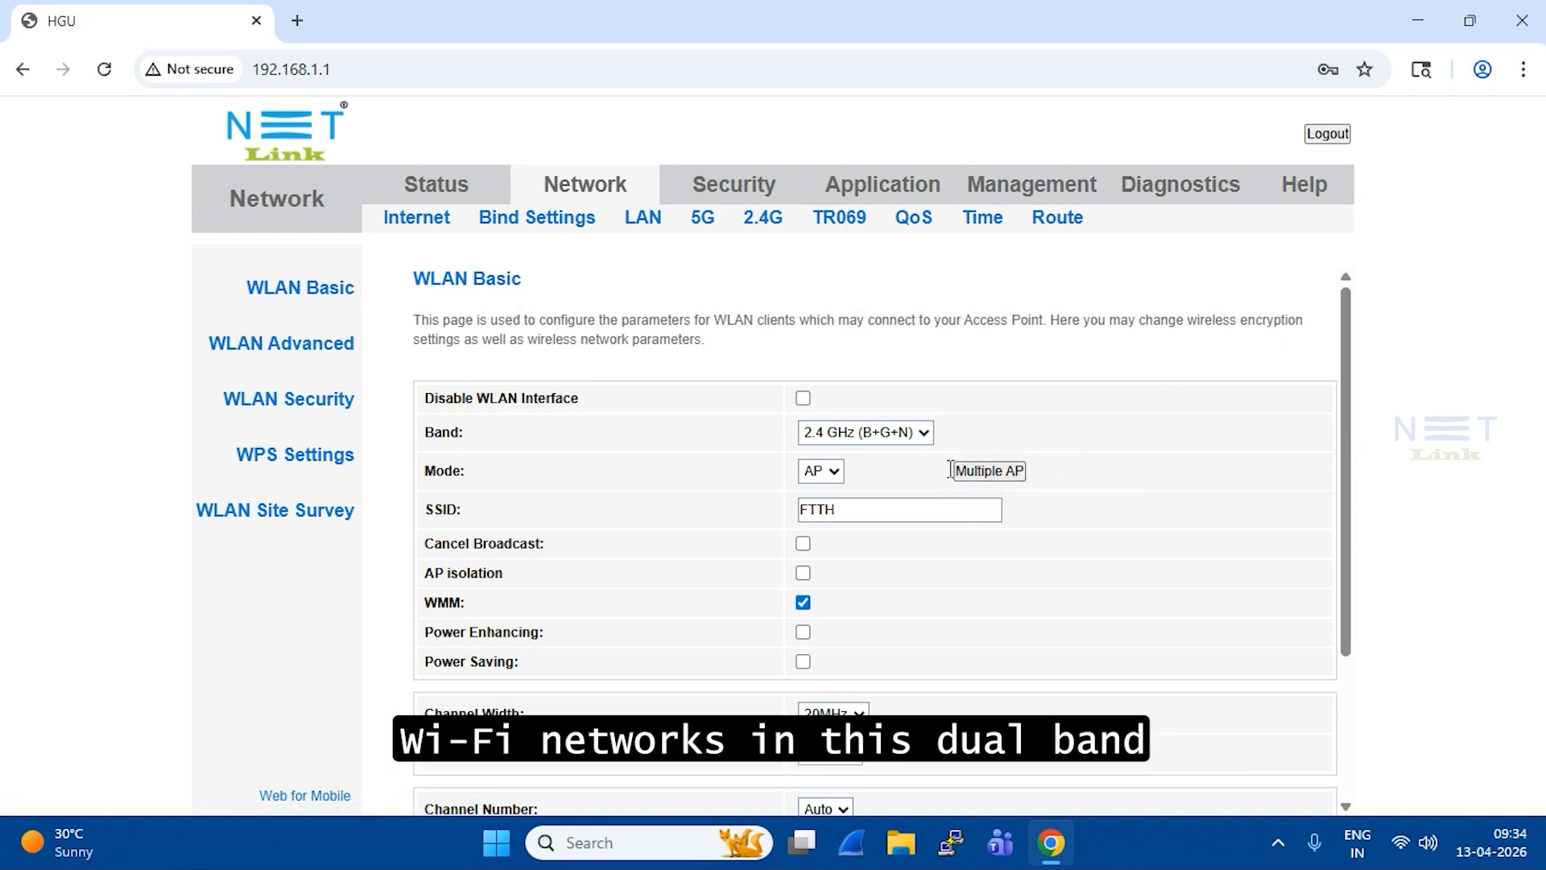
{"action": "left_click", "coordinate": [276, 354]}
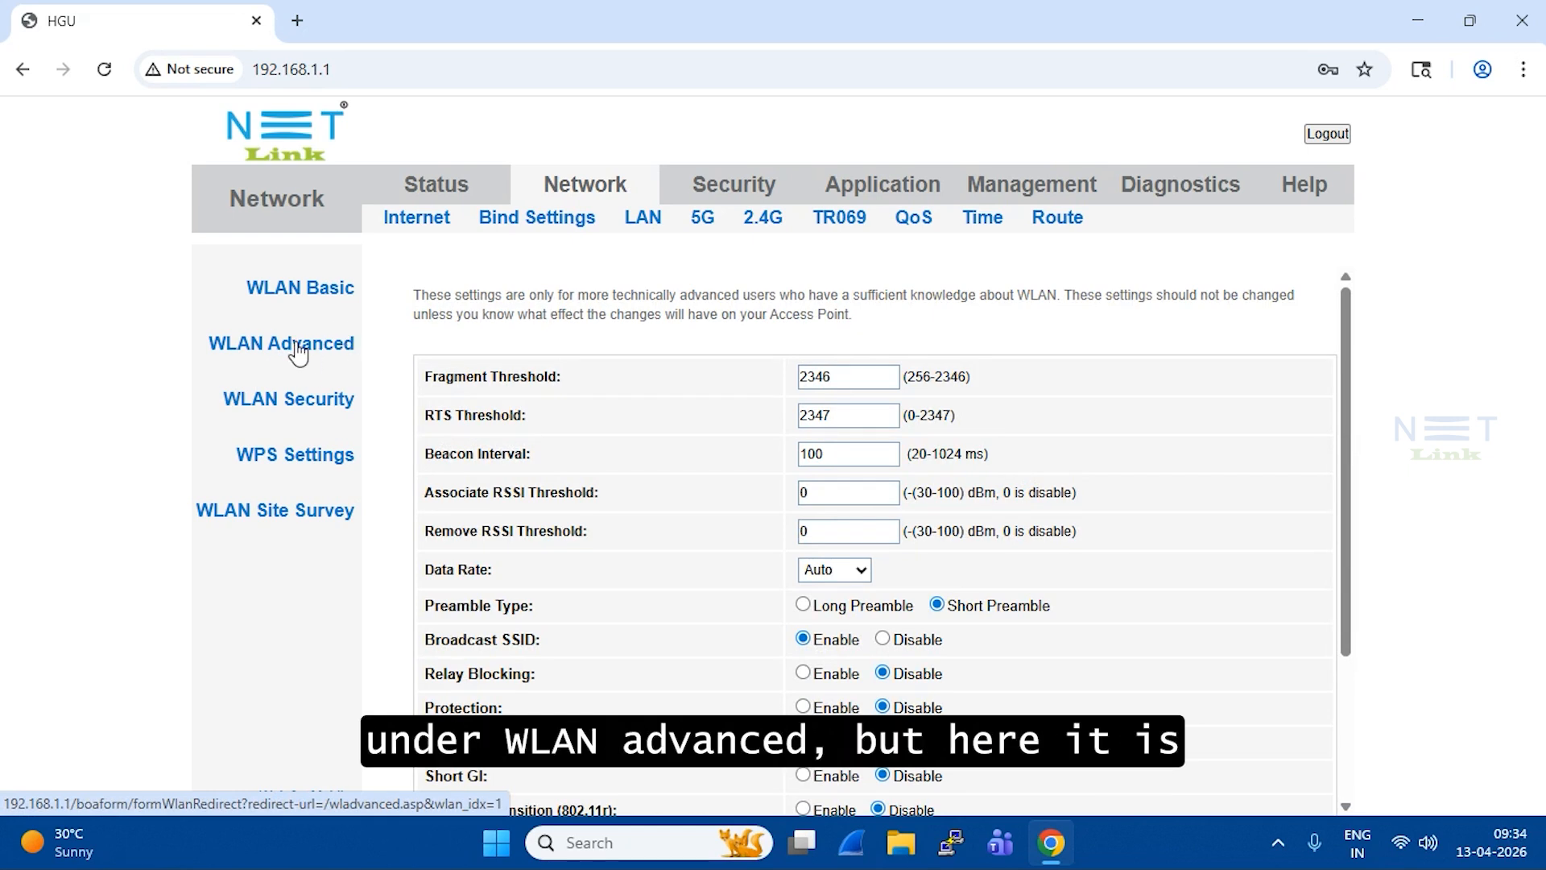
{"action": "left_click", "coordinate": [752, 233]}
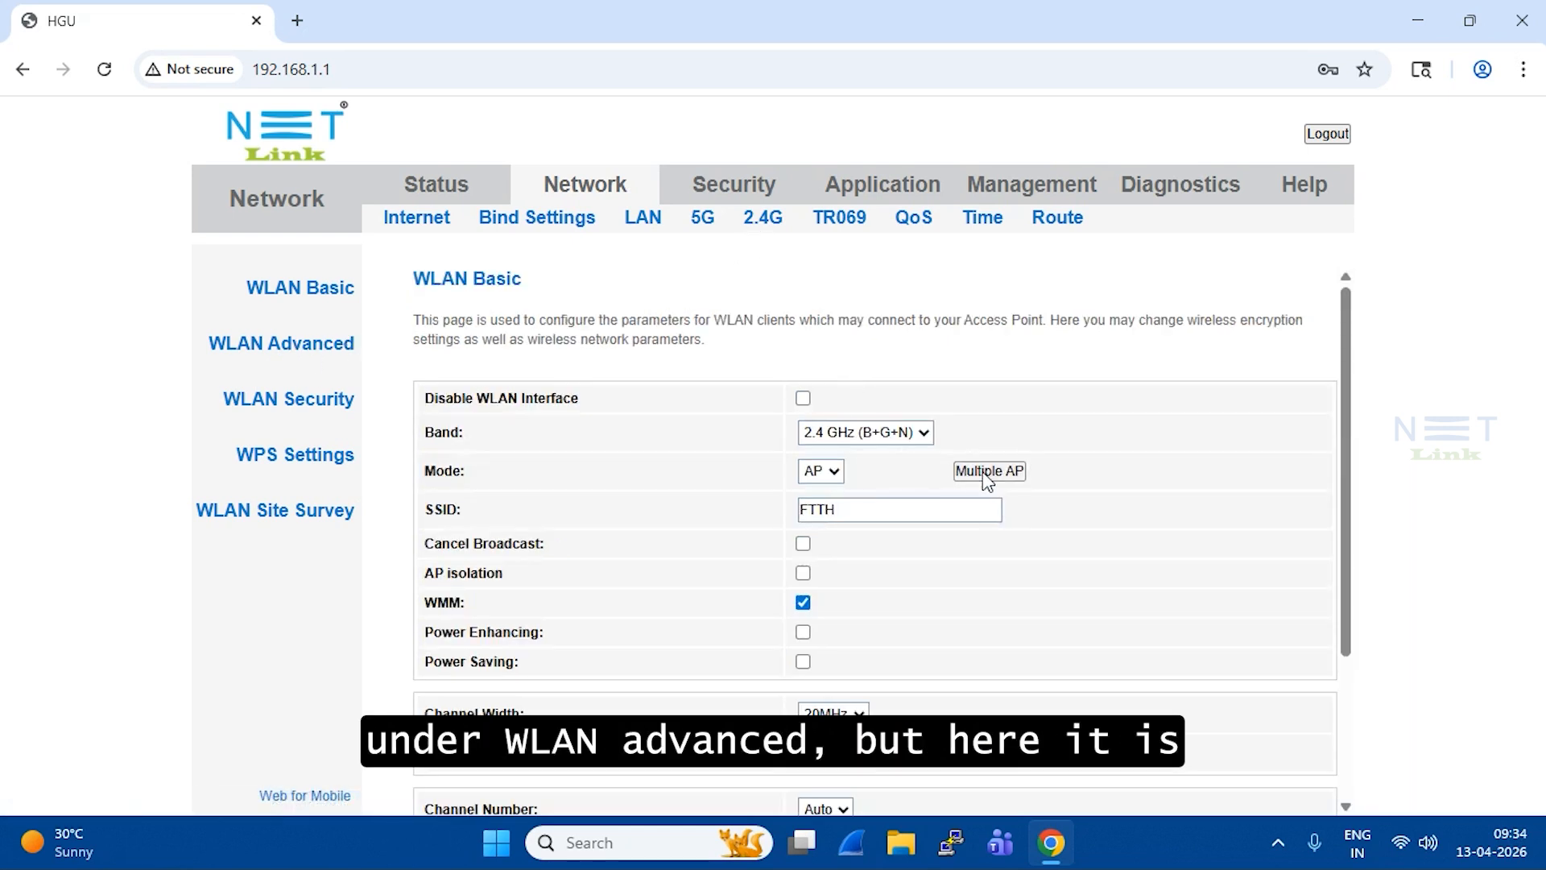
Step: Review the FTTH SSID, leave Cancel Broadcast off, and check the AP isolation option
{"action": "left_click", "coordinate": [984, 470]}
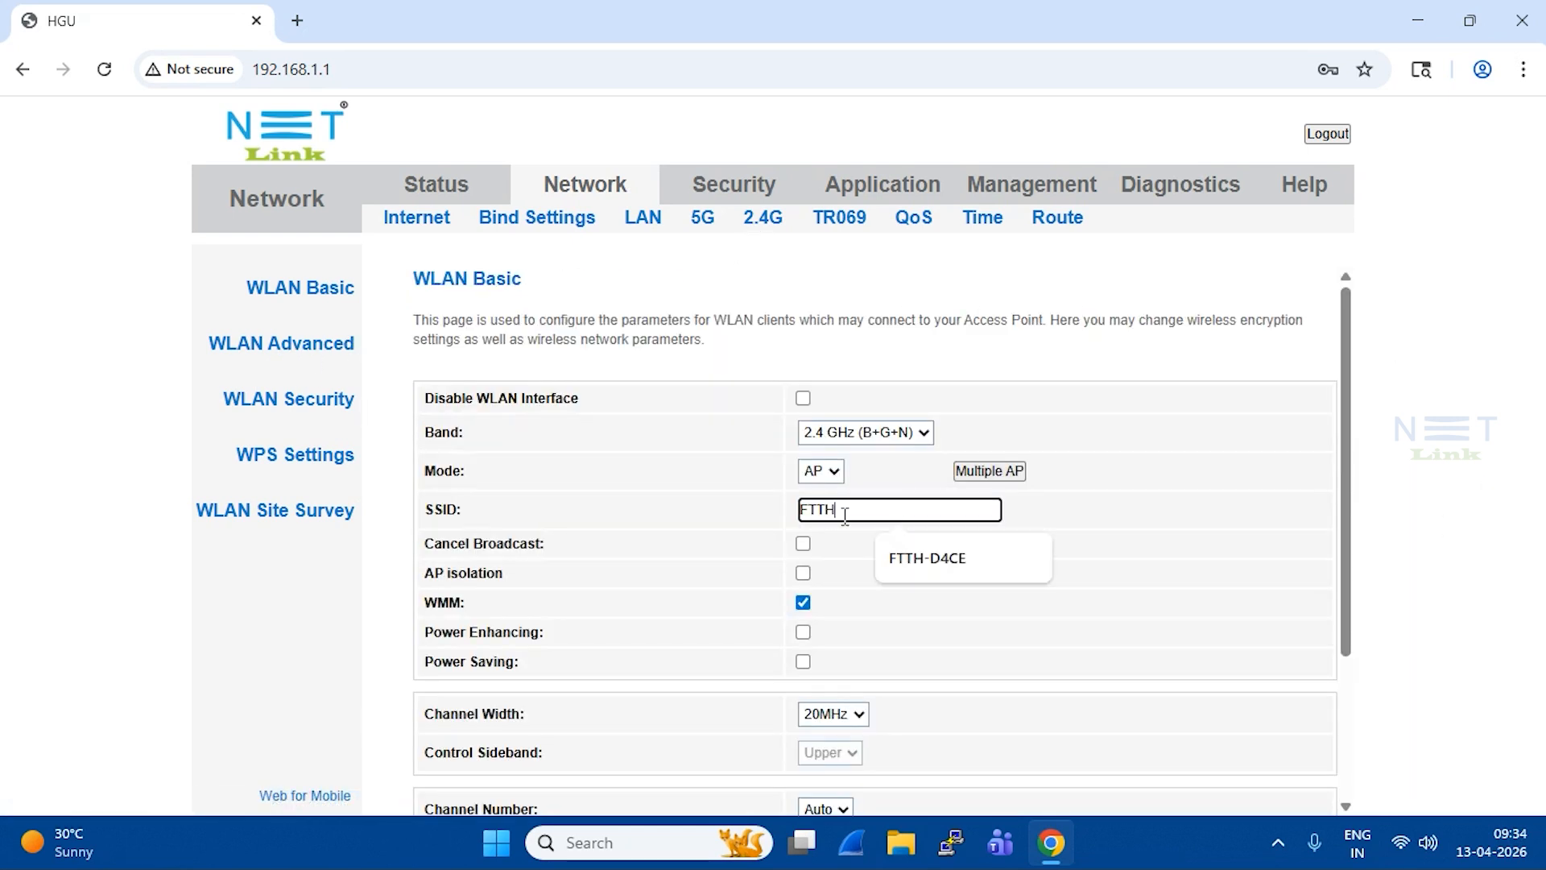
{"action": "key", "text": "ctrl+a"}
{"action": "left_click", "coordinate": [1059, 525]}
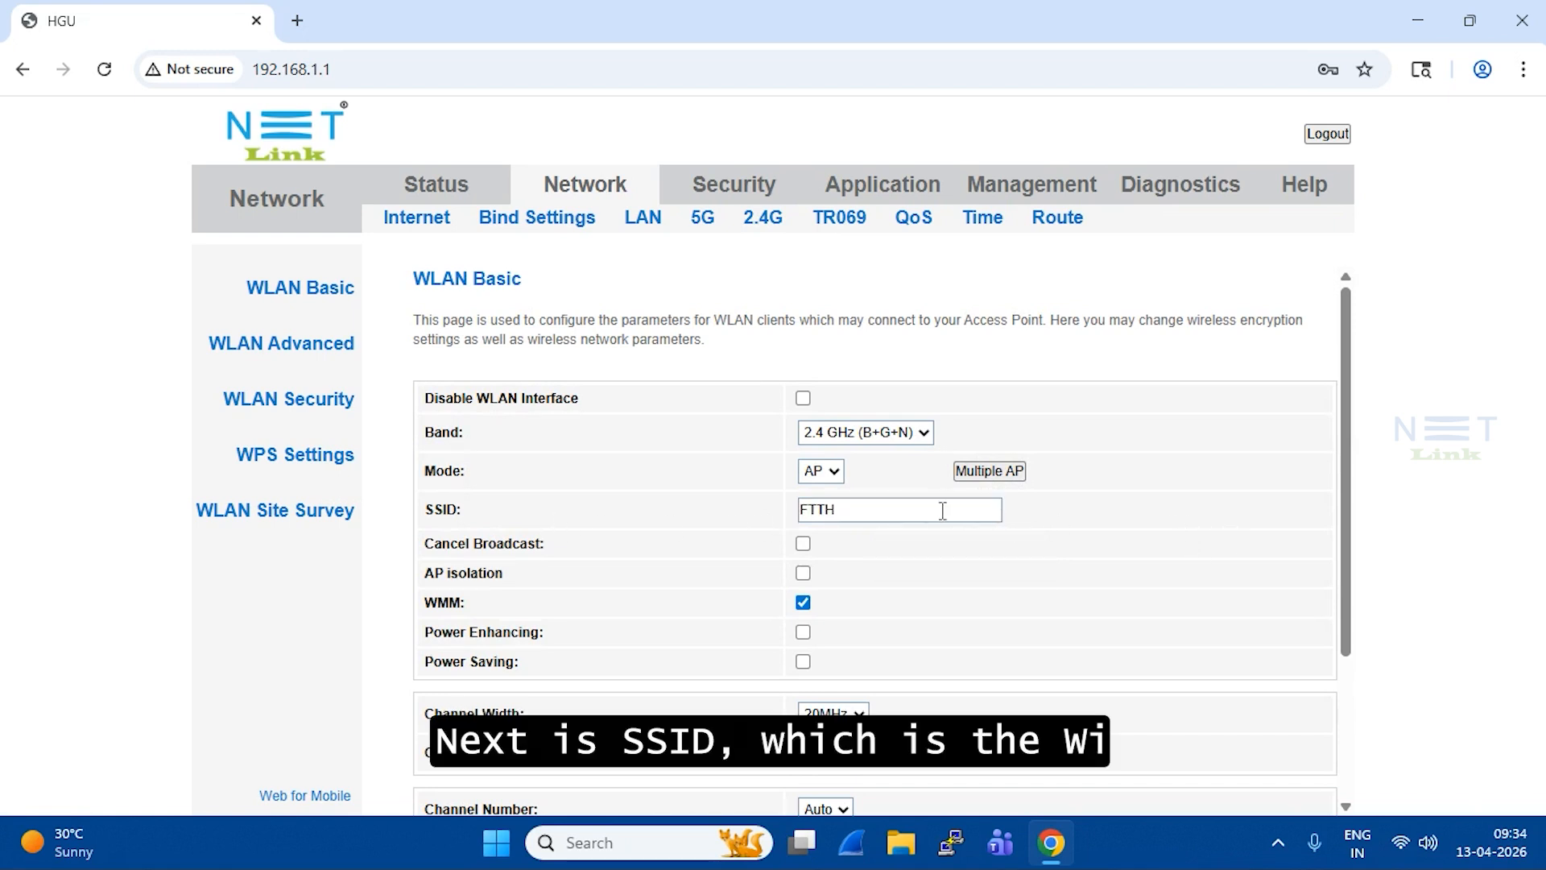
{"action": "double_click", "coordinate": [804, 510]}
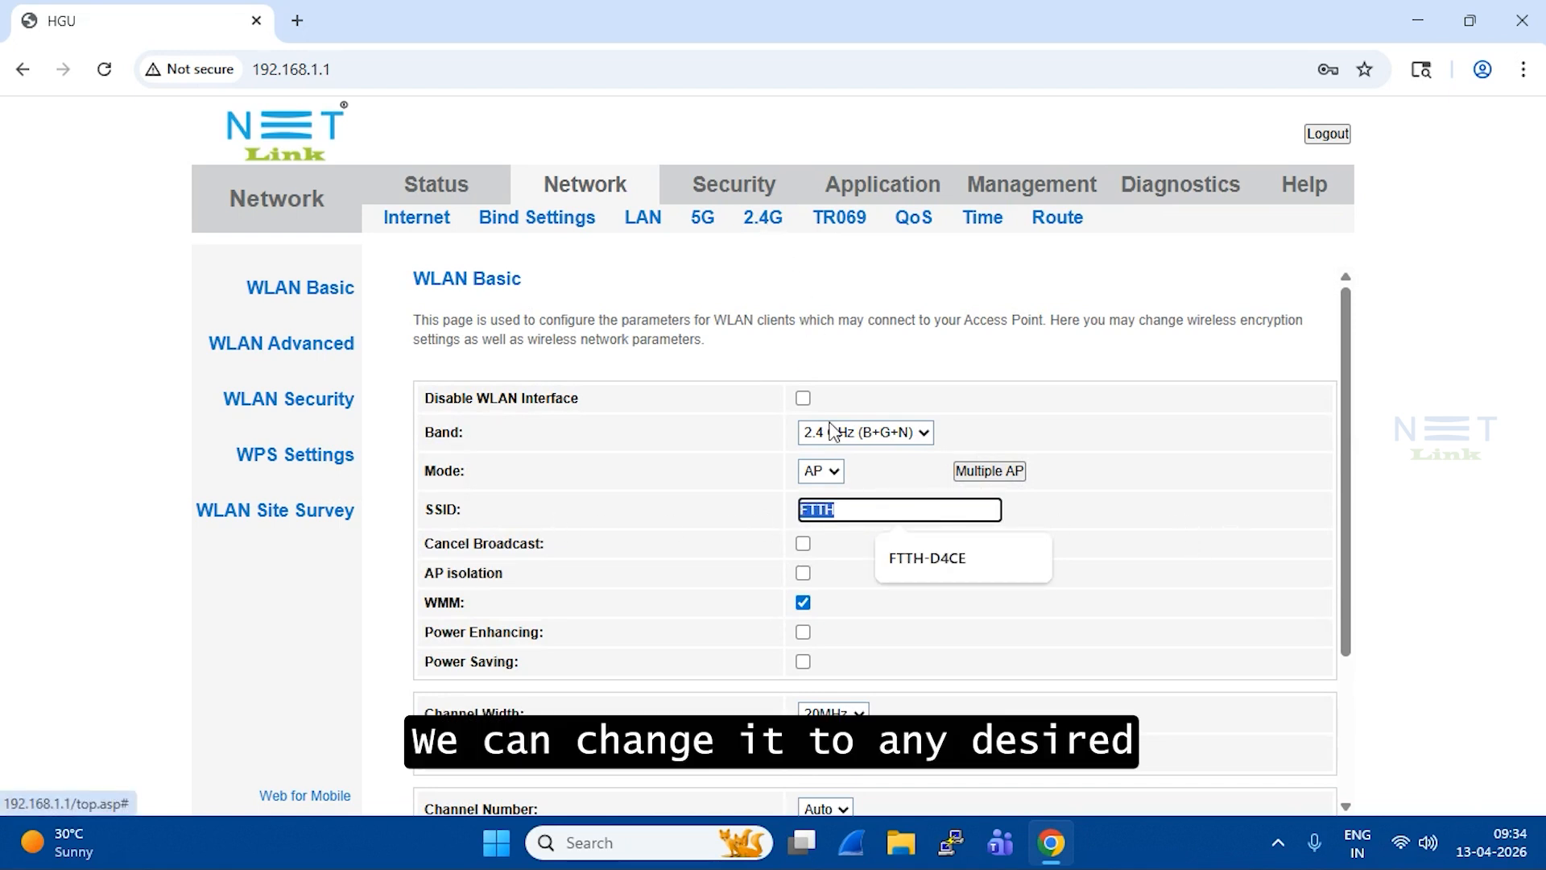
{"action": "left_click", "coordinate": [870, 515]}
{"action": "left_click_drag", "start_coordinate": [871, 516], "coordinate": [771, 511]}
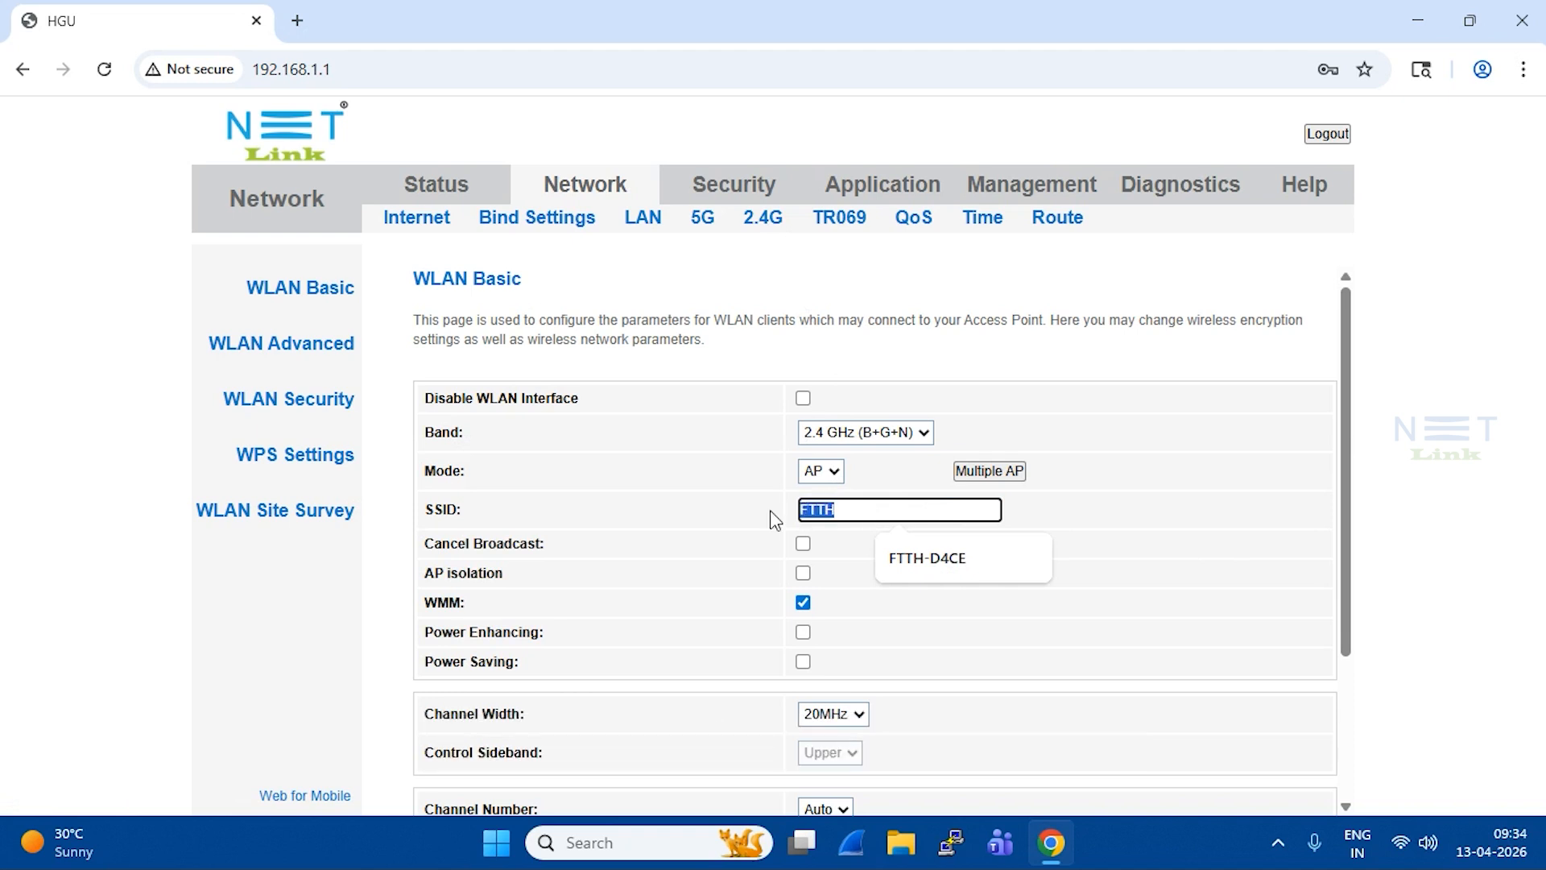
{"action": "left_click", "coordinate": [865, 564]}
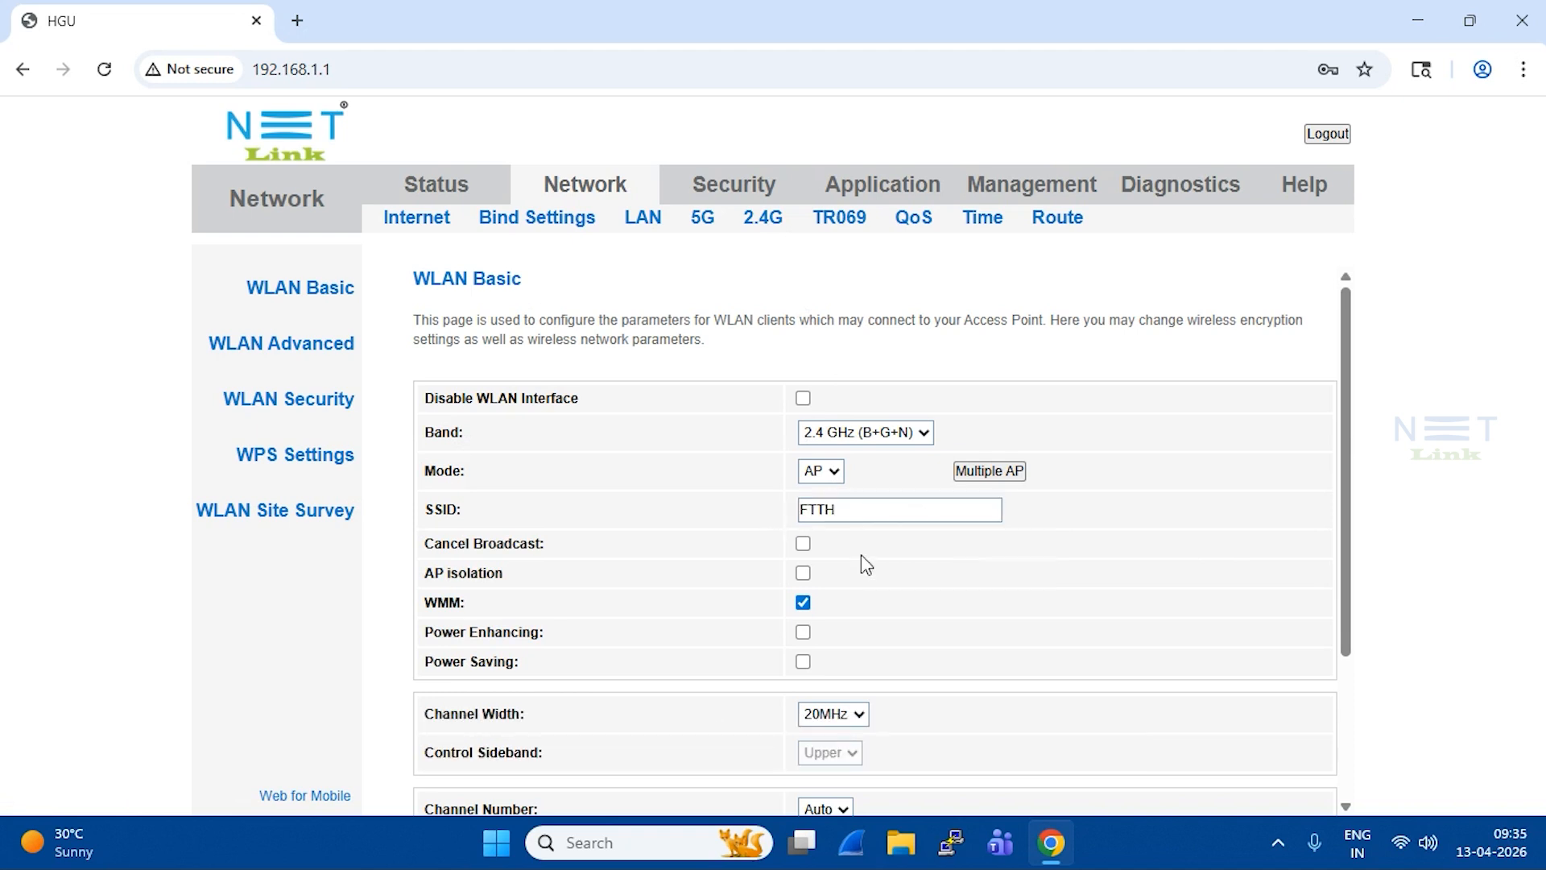
{"action": "left_click", "coordinate": [802, 544]}
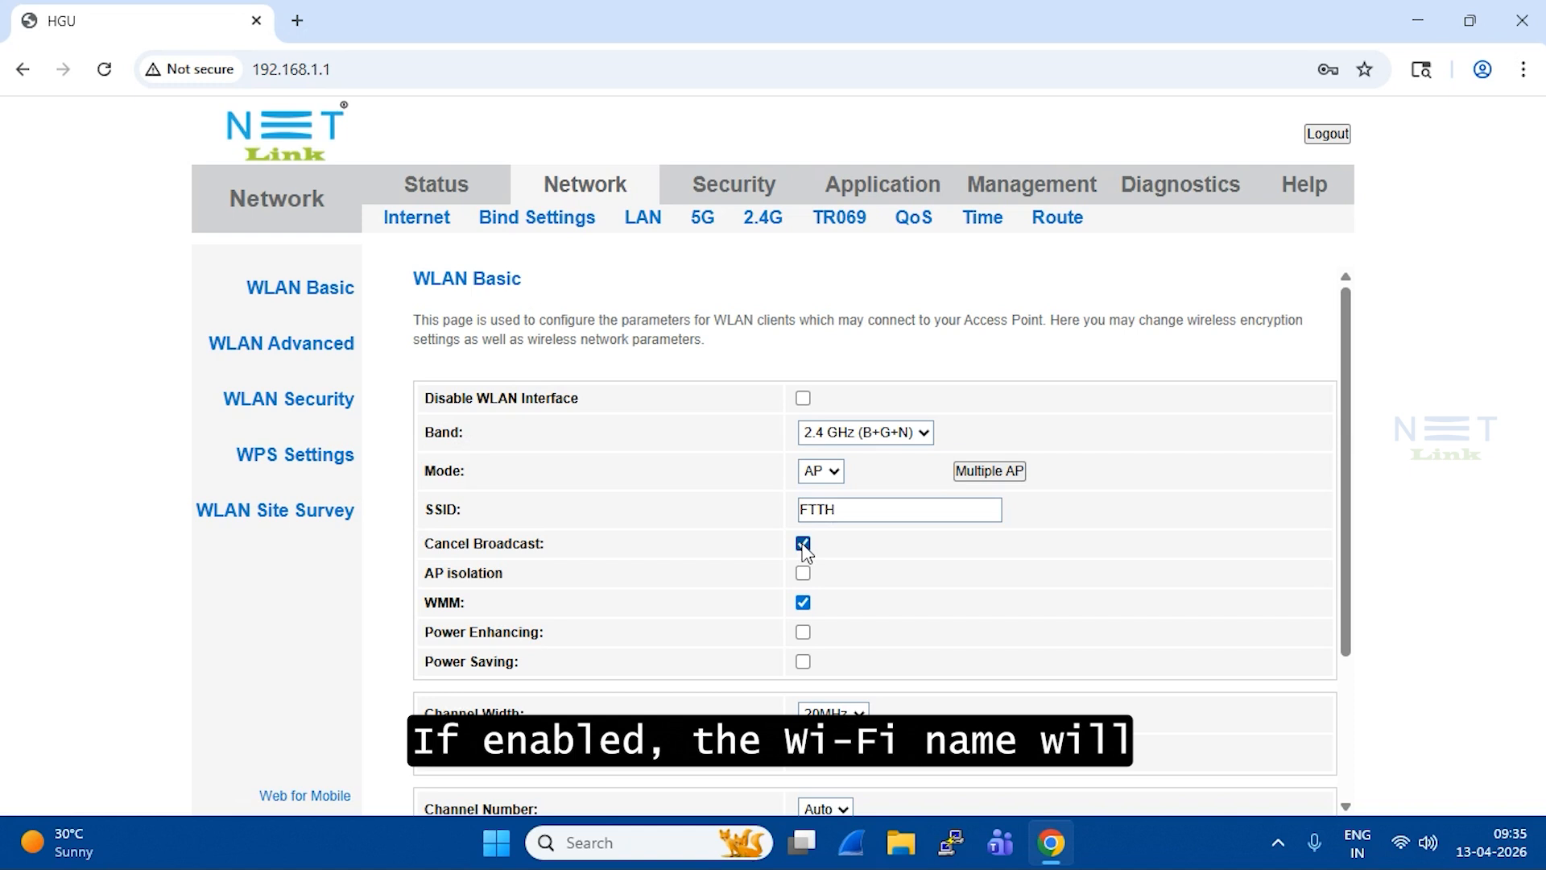
{"action": "left_click", "coordinate": [802, 544]}
{"action": "left_click_drag", "start_coordinate": [426, 575], "coordinate": [503, 577]}
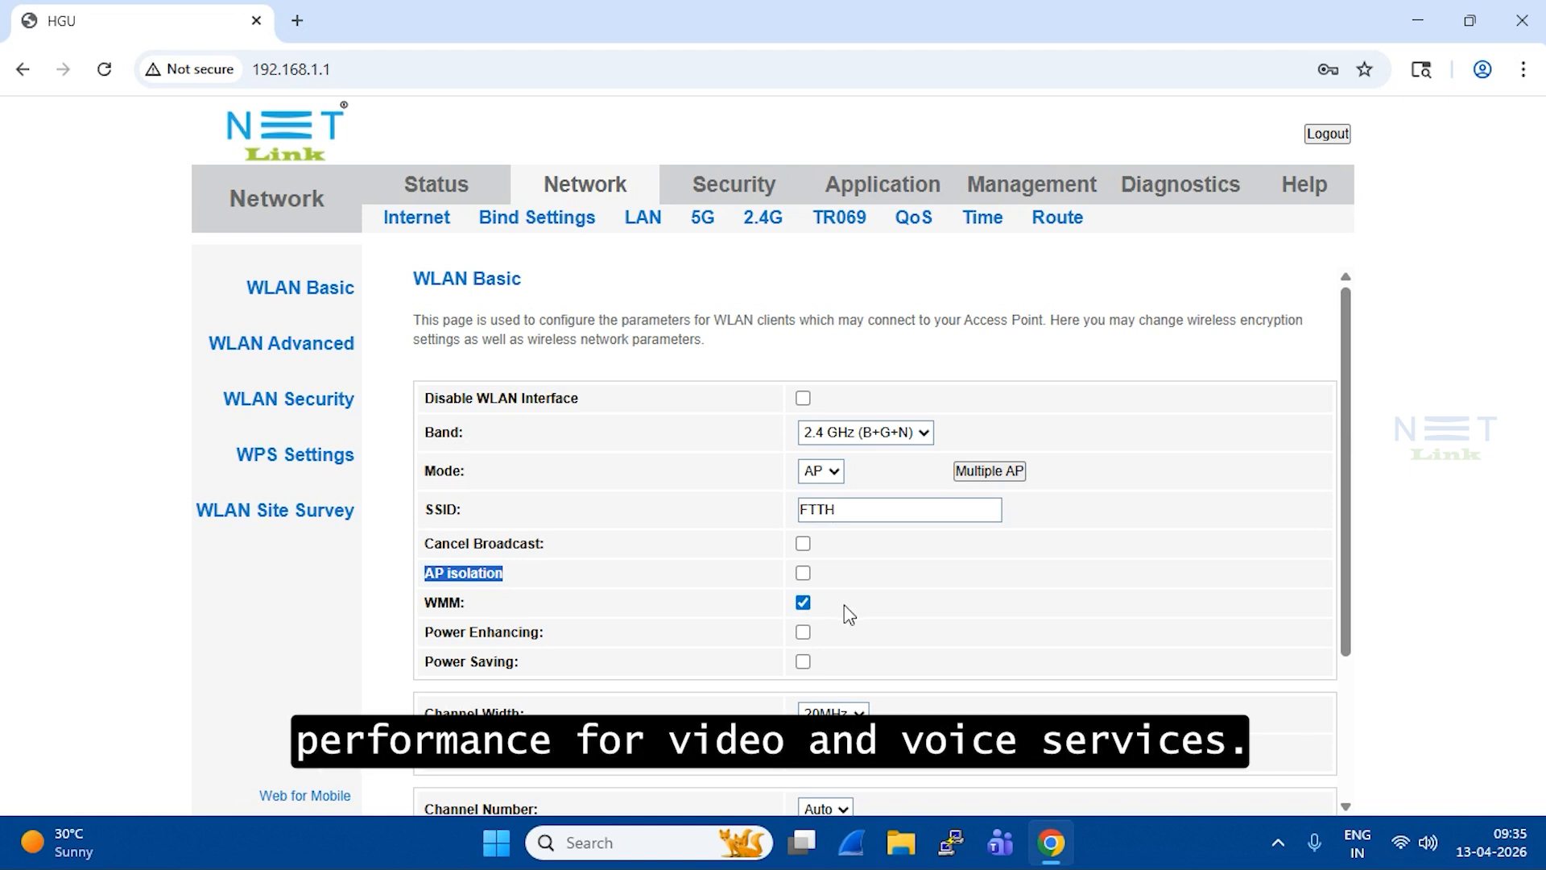
Step: Review Control Sideband, keep channel width at 20MHz and the channel at Auto
{"action": "left_click", "coordinate": [504, 606]}
{"action": "scroll", "coordinate": [741, 596], "scroll_direction": "down", "scroll_amount": 1}
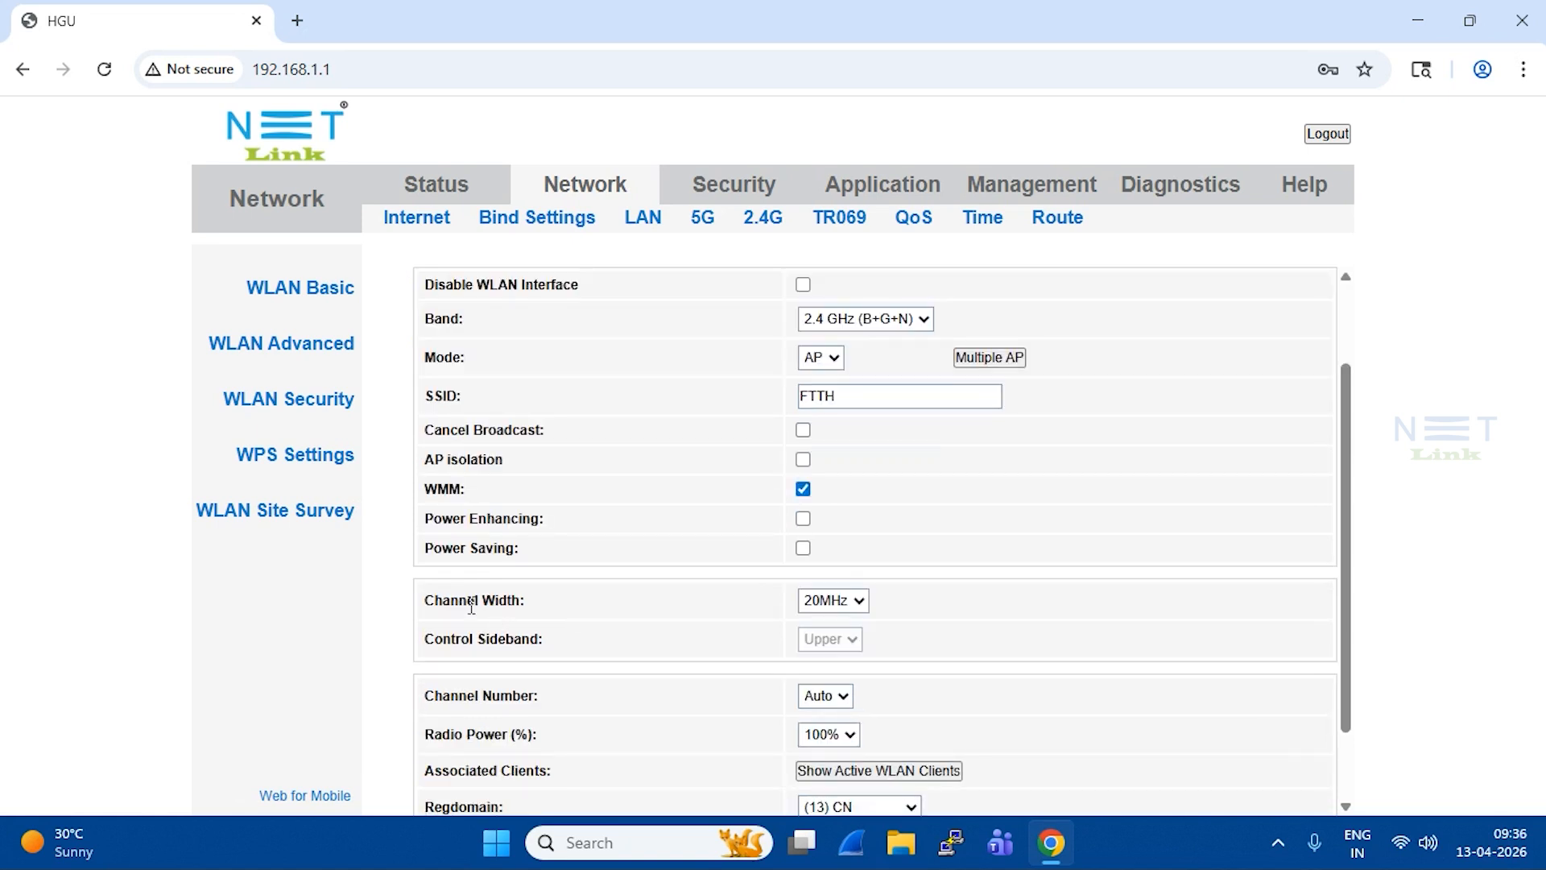
{"action": "left_click_drag", "start_coordinate": [429, 606], "coordinate": [554, 605]}
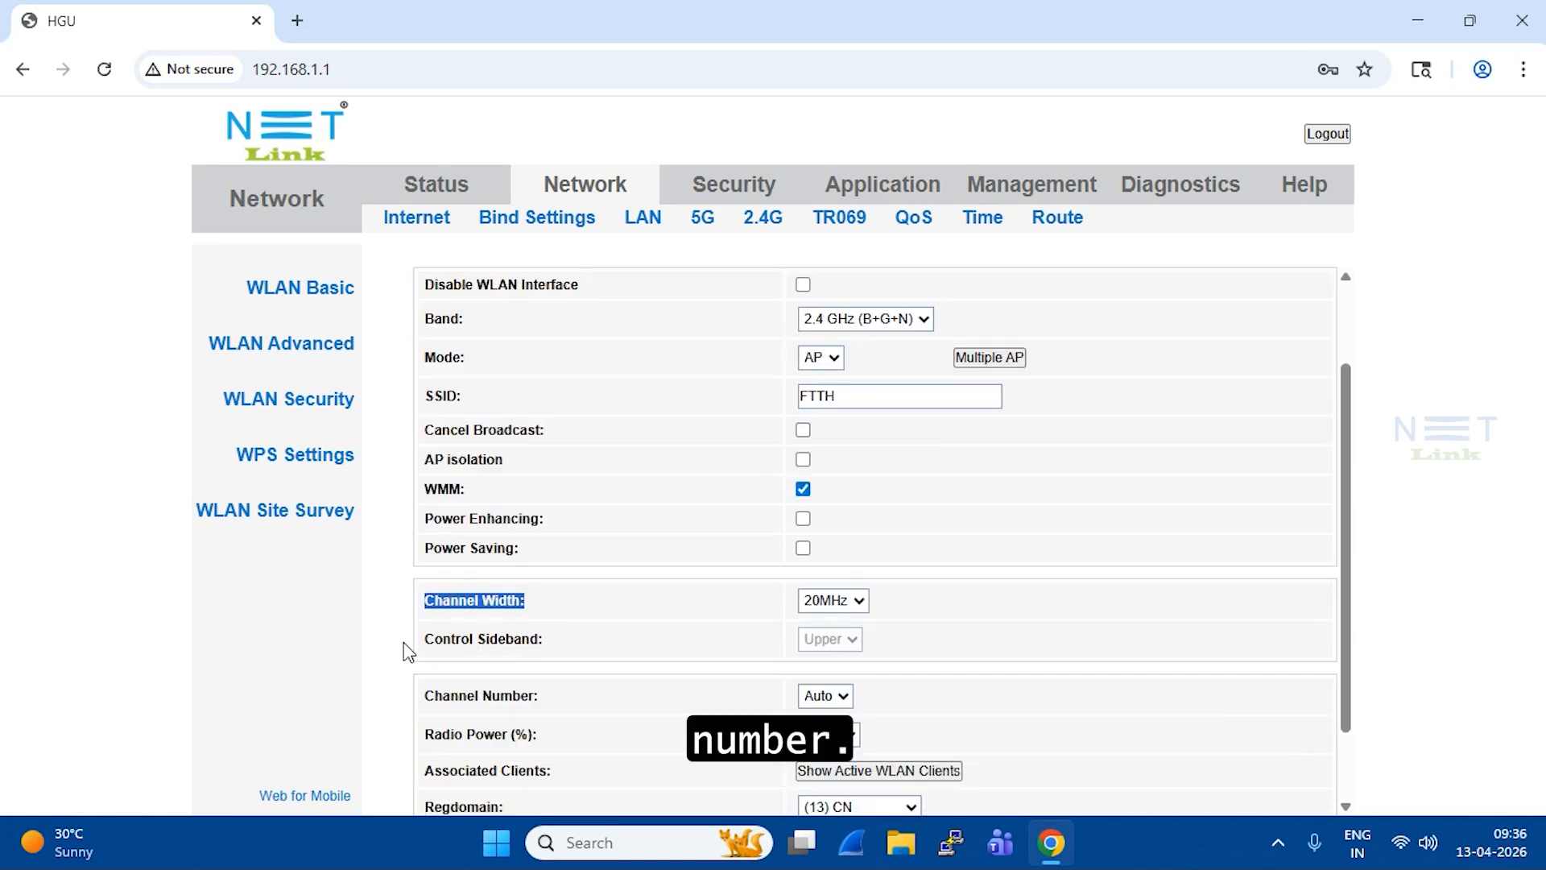
{"action": "left_click_drag", "start_coordinate": [427, 637], "coordinate": [566, 648]}
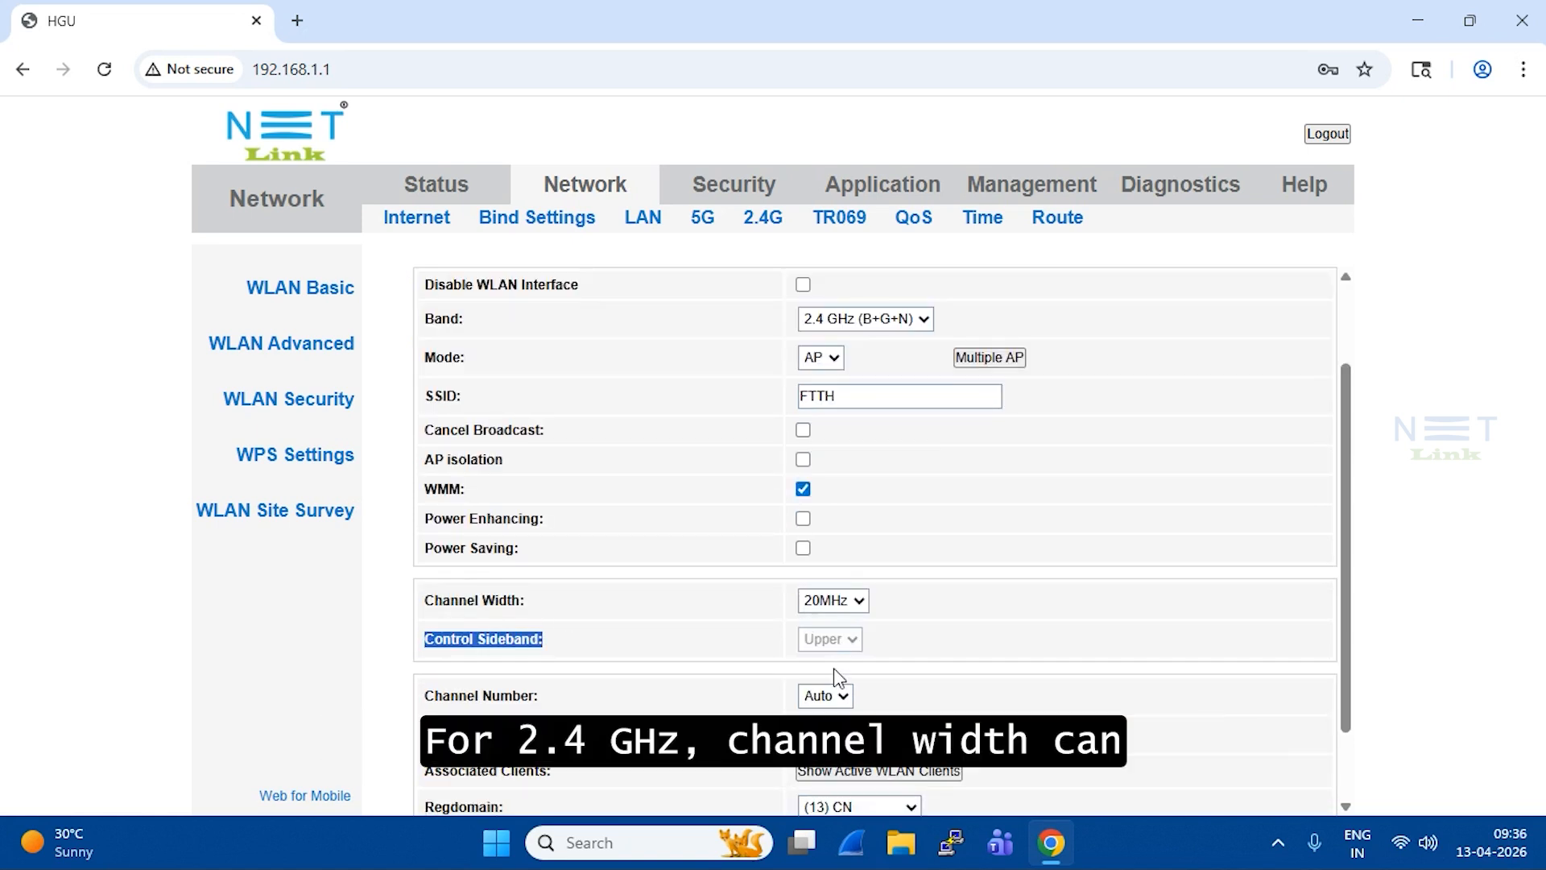
{"action": "left_click", "coordinate": [953, 630]}
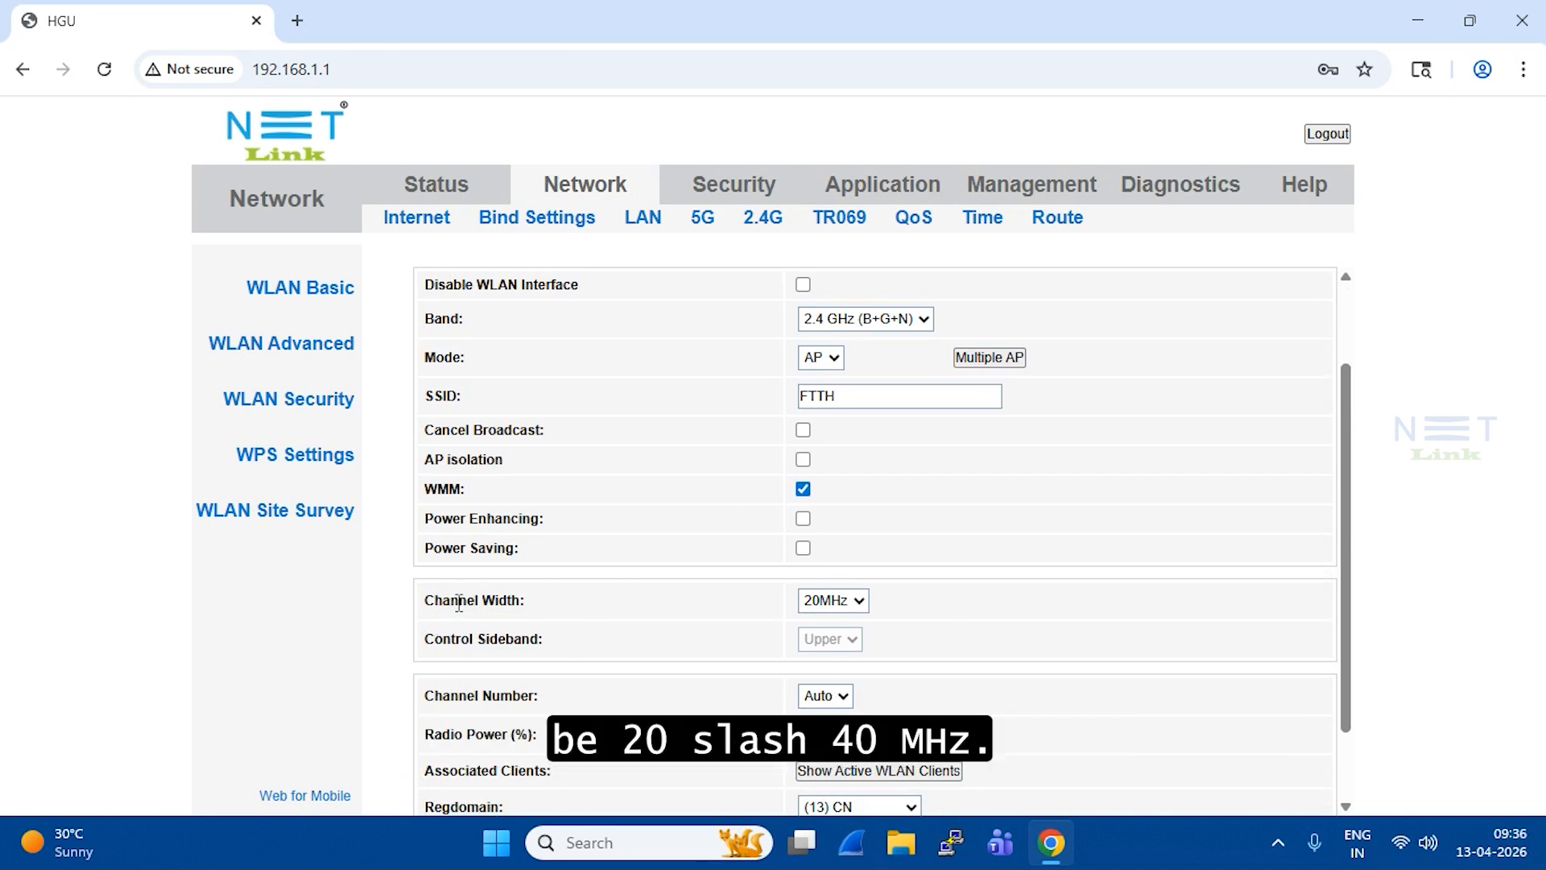
{"action": "left_click", "coordinate": [855, 602]}
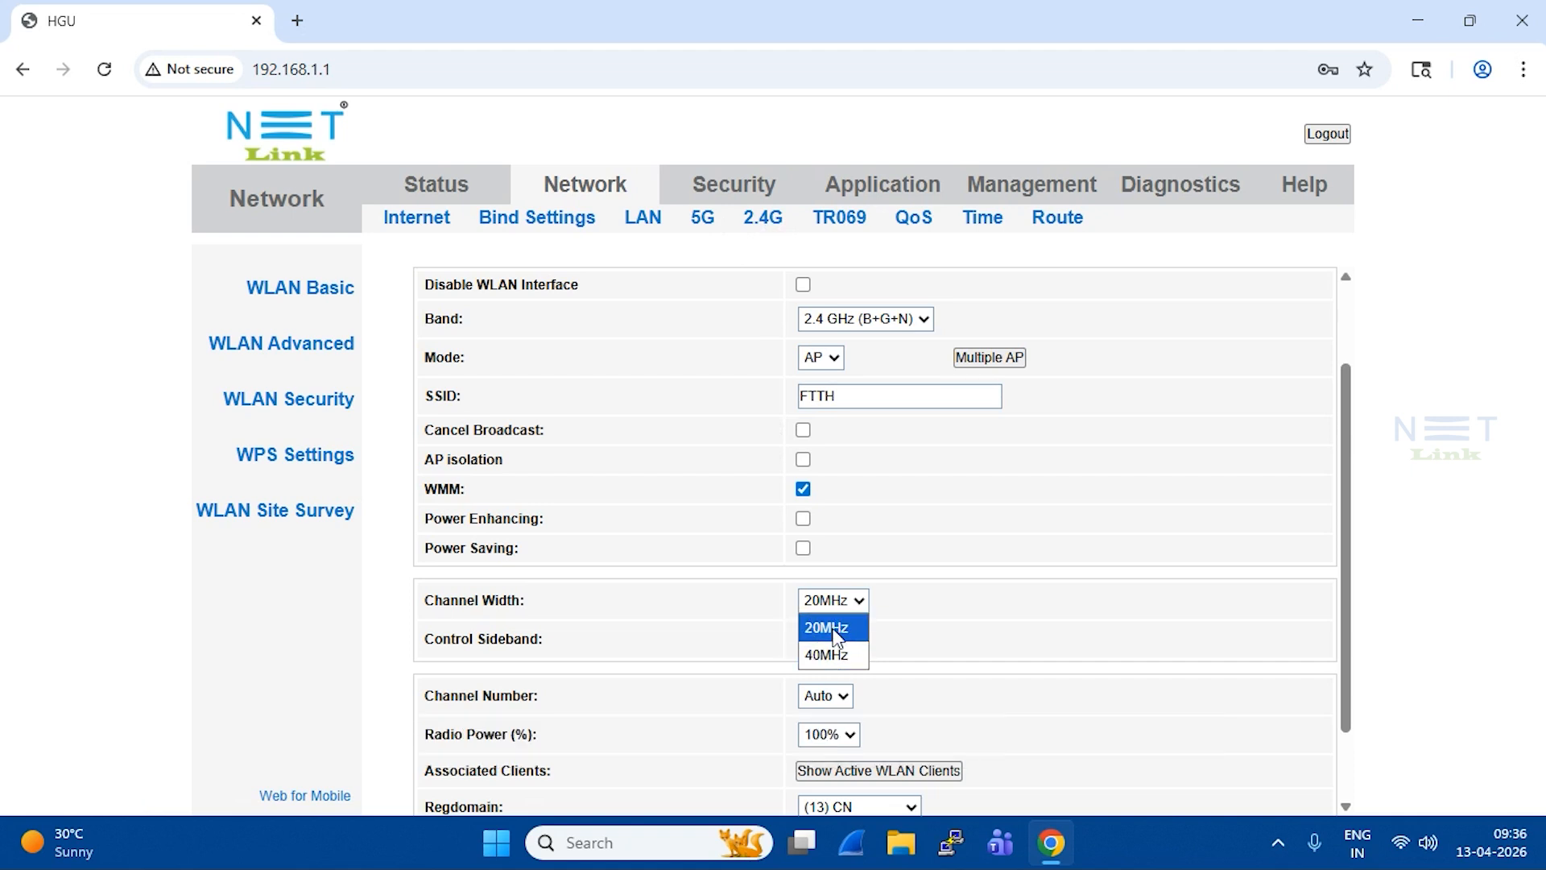
{"action": "left_click", "coordinate": [838, 627]}
{"action": "scroll", "coordinate": [501, 618], "scroll_direction": "down", "scroll_amount": 1}
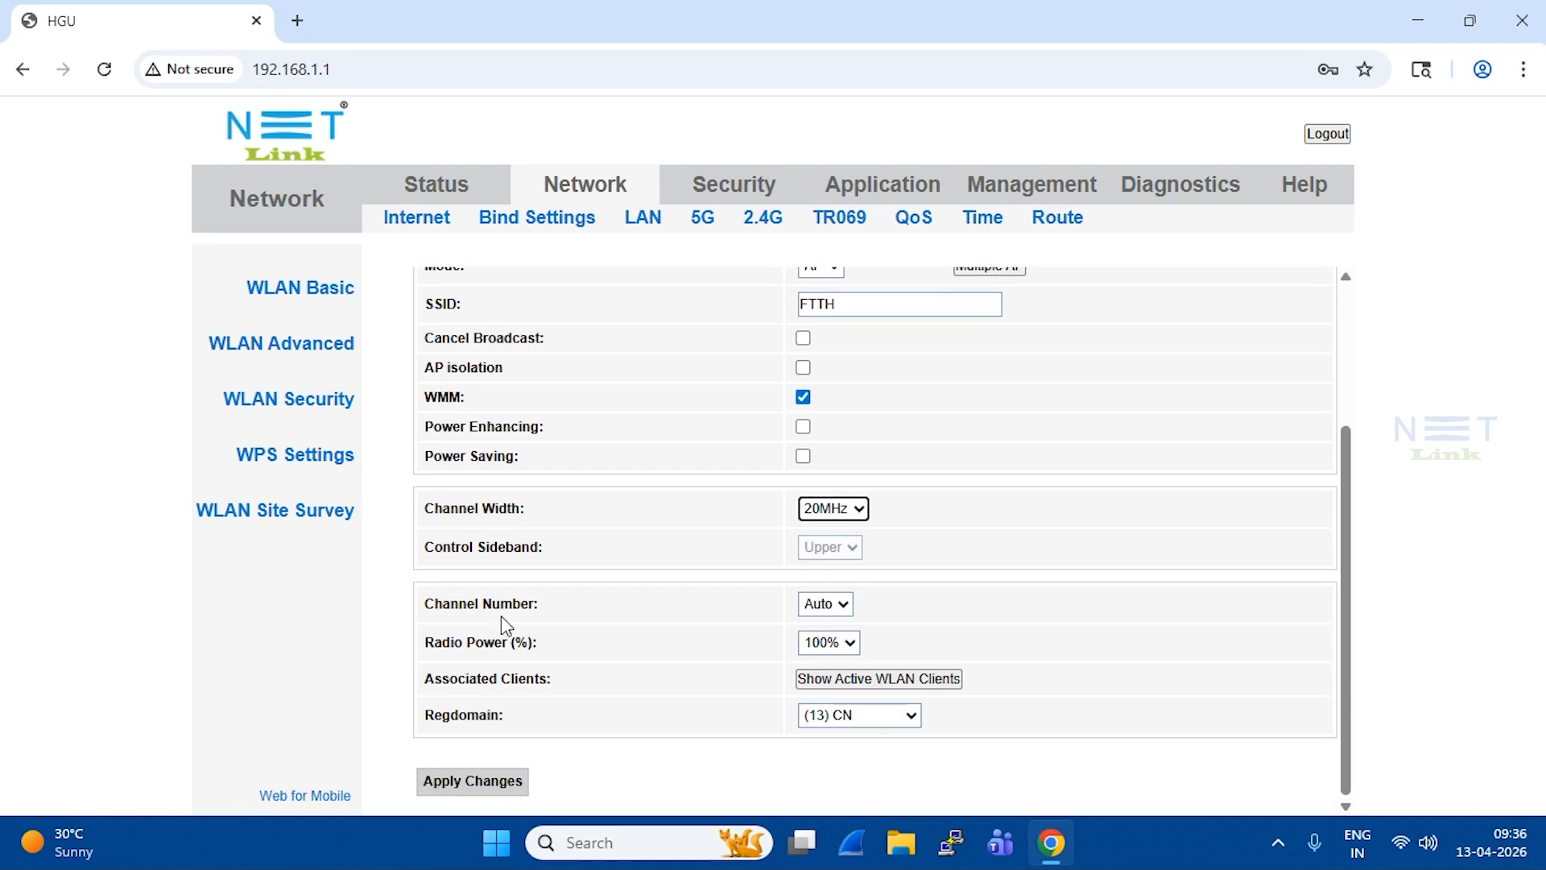
{"action": "left_click", "coordinate": [838, 605]}
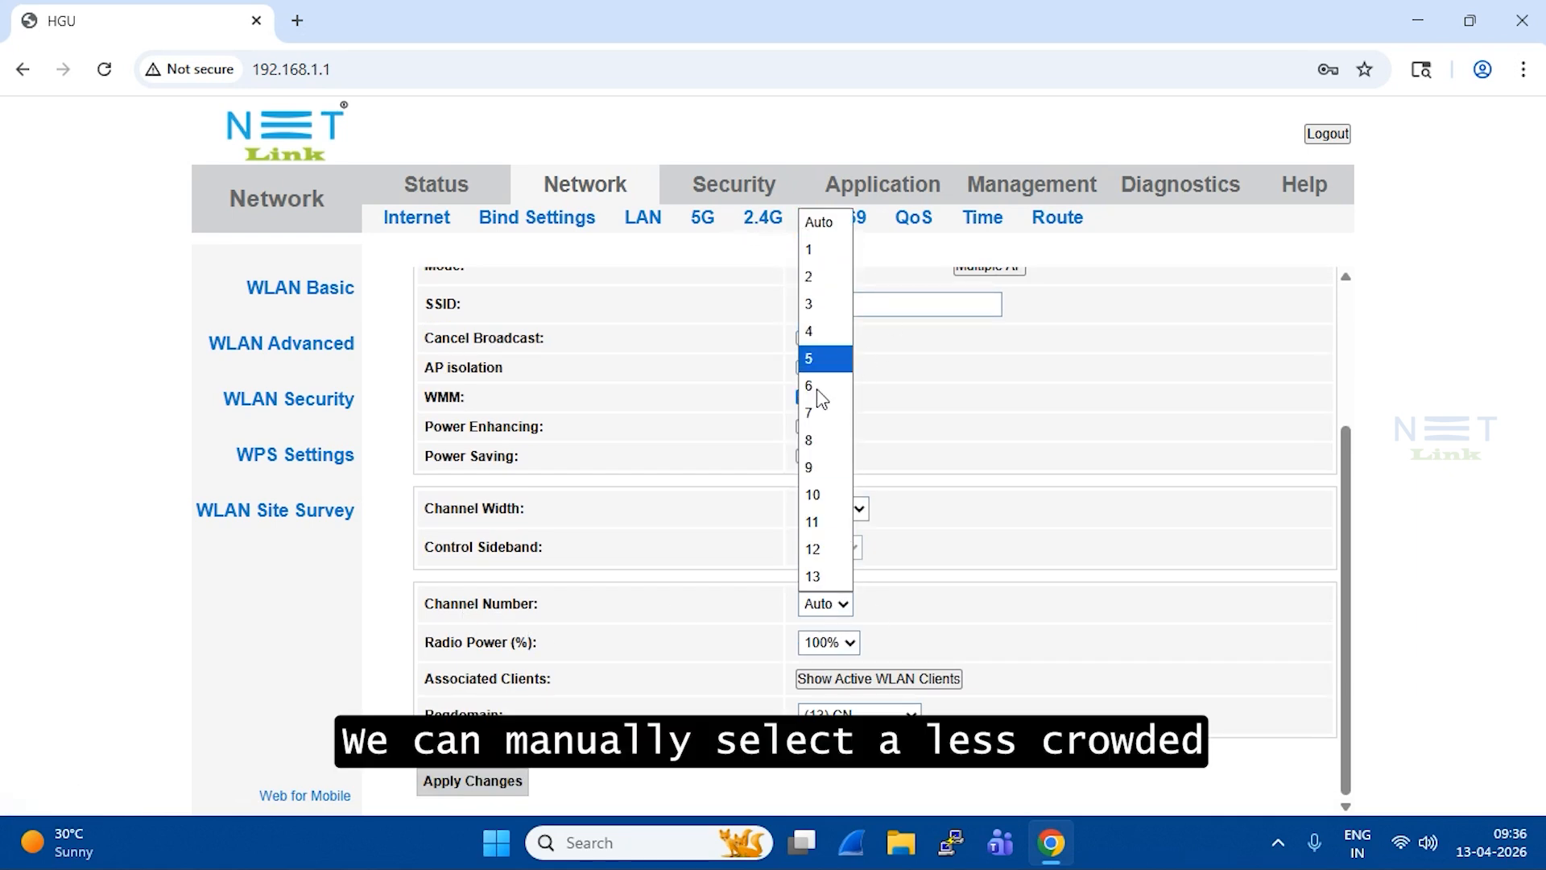
{"action": "left_click", "coordinate": [957, 425]}
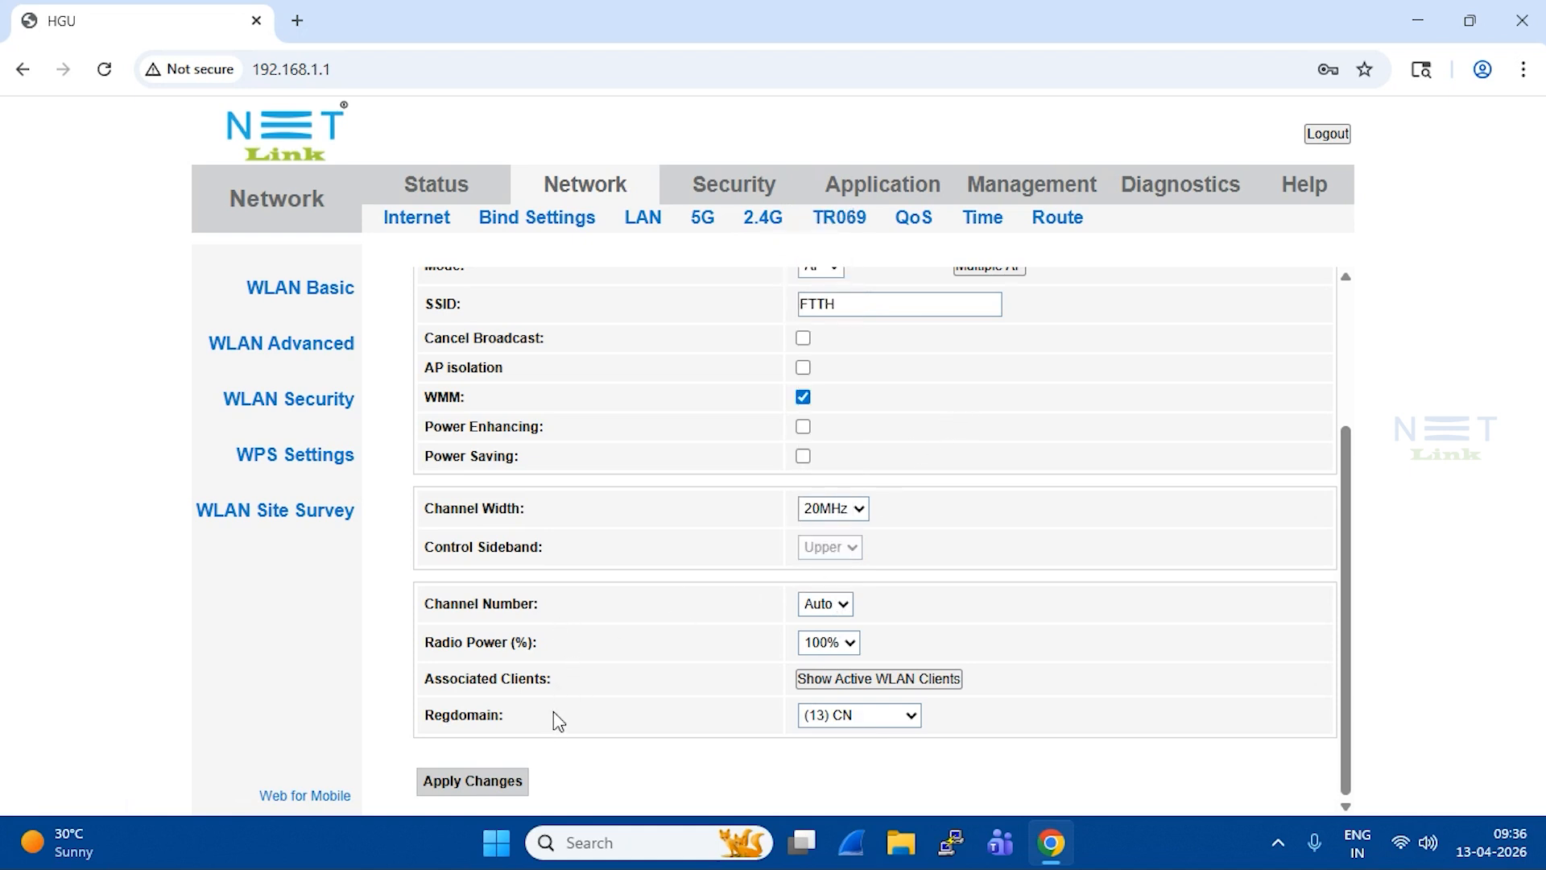
Step: Check the Active WLAN Clients list shows no devices, close it, and apply the settings
{"action": "left_click_drag", "start_coordinate": [458, 689], "coordinate": [708, 684]}
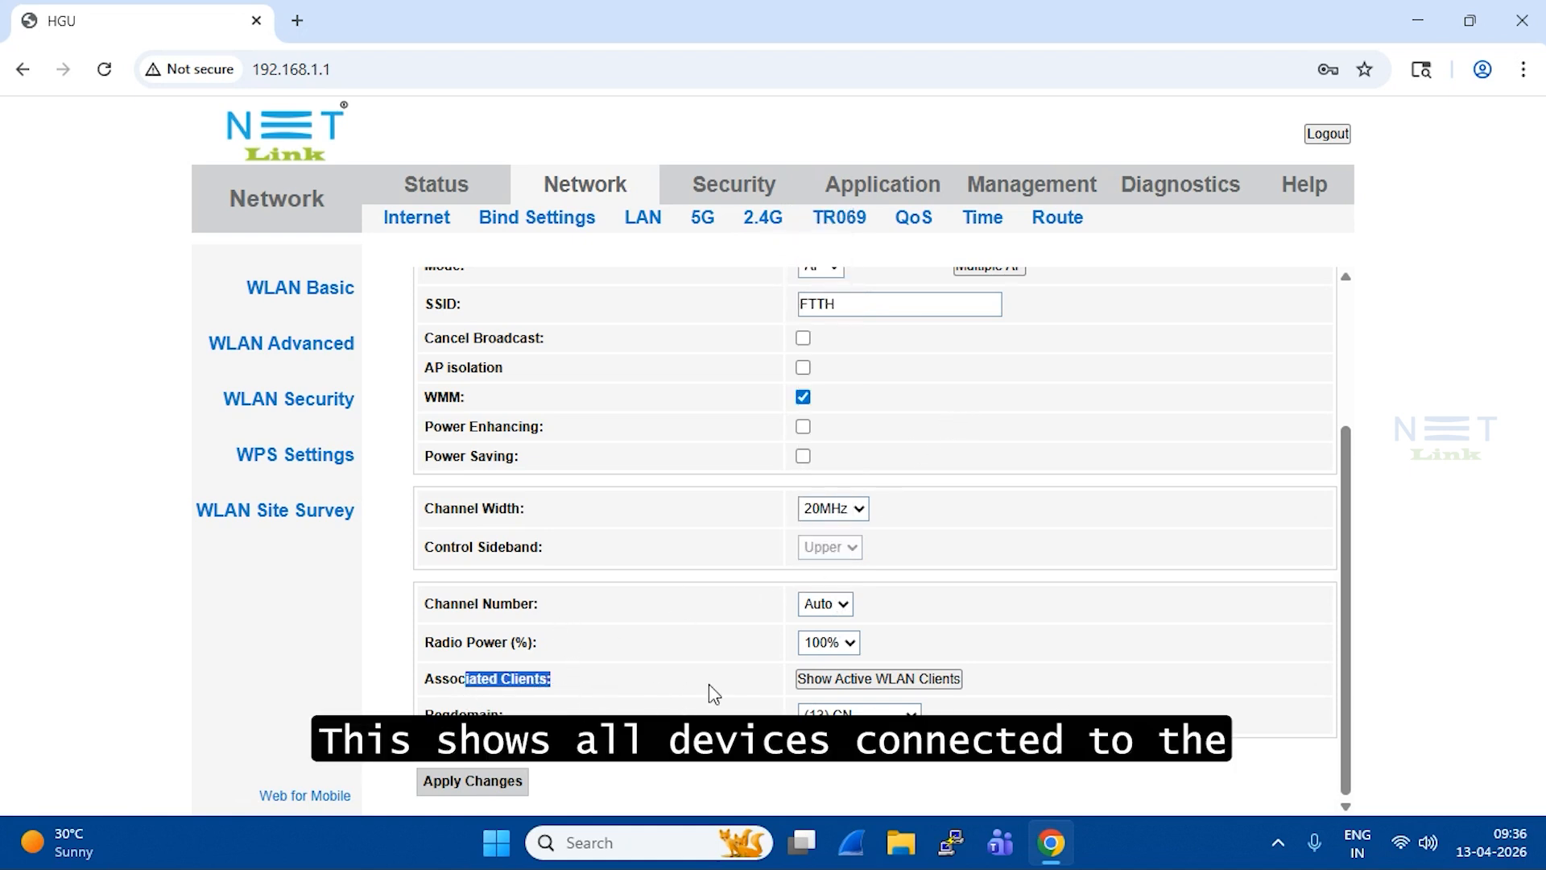
{"action": "left_click", "coordinate": [909, 680]}
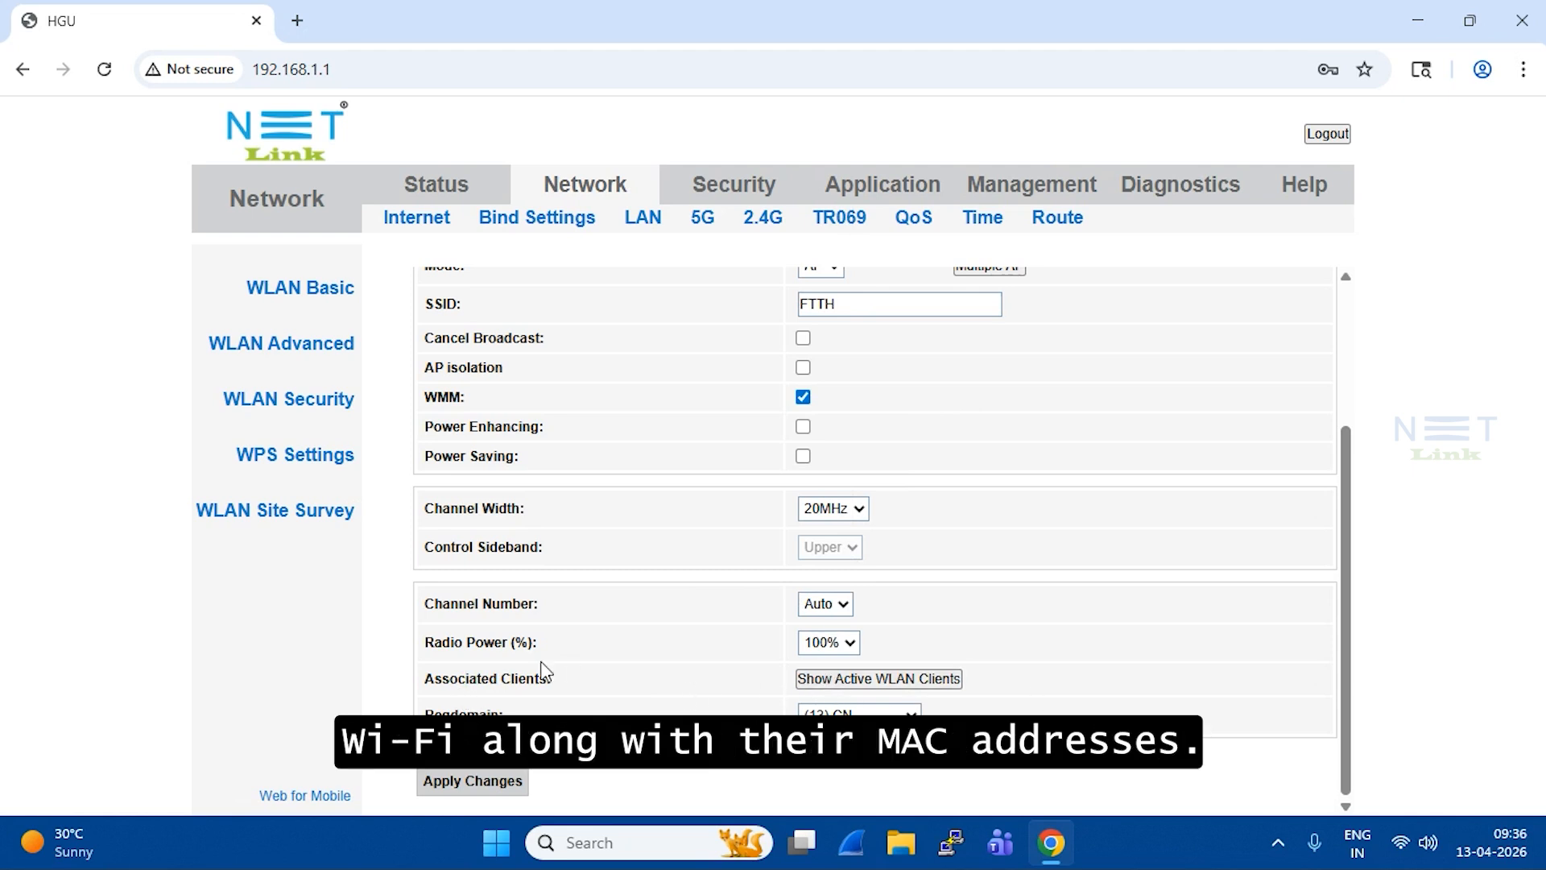
{"action": "left_click", "coordinate": [905, 680]}
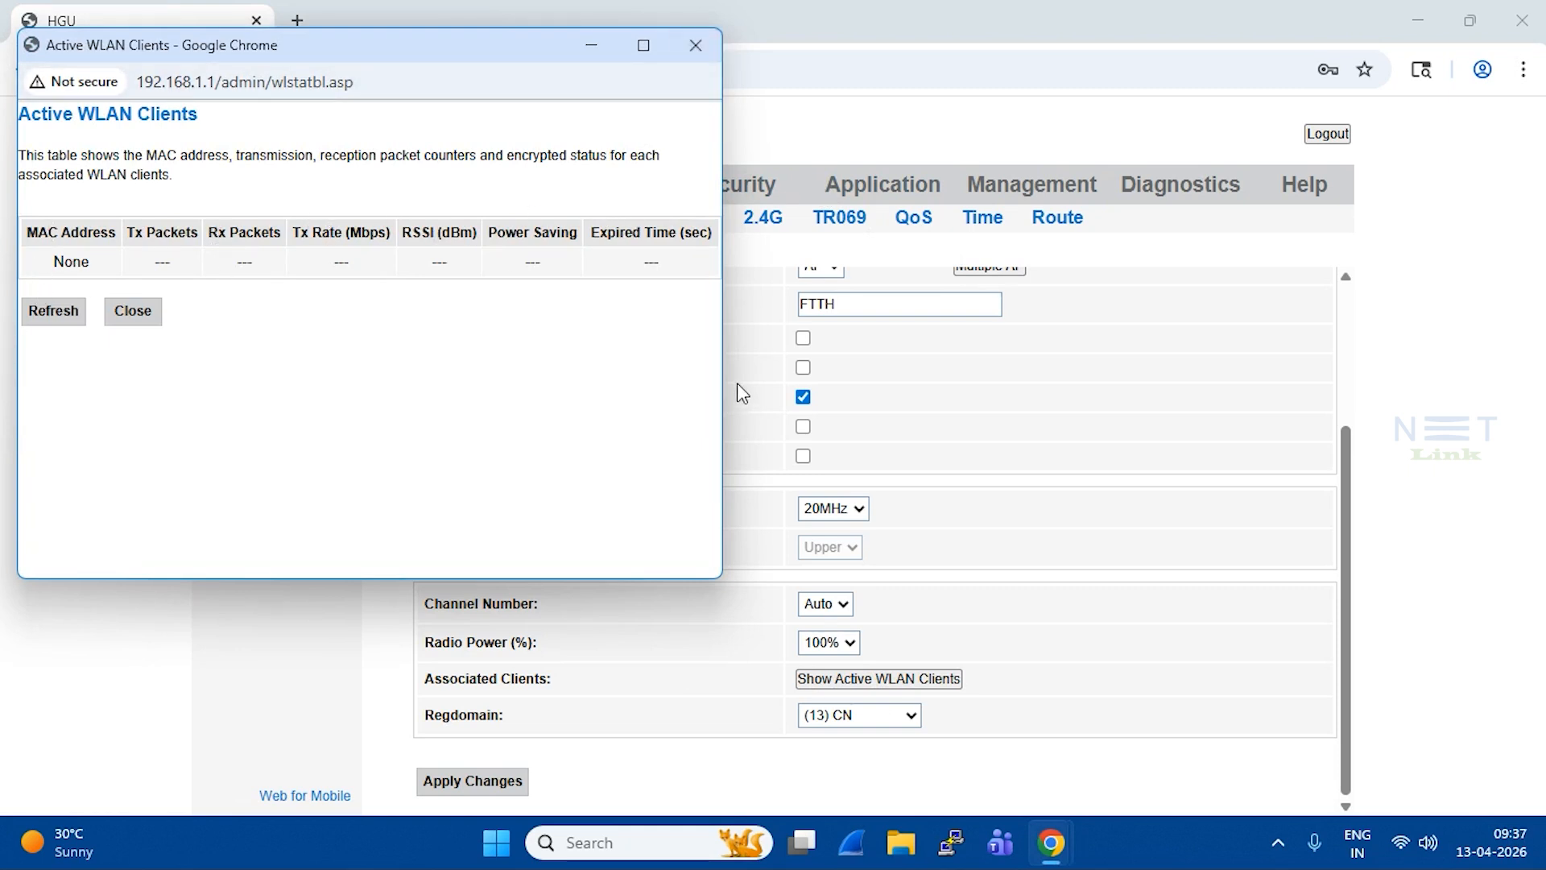
{"action": "left_click", "coordinate": [696, 46]}
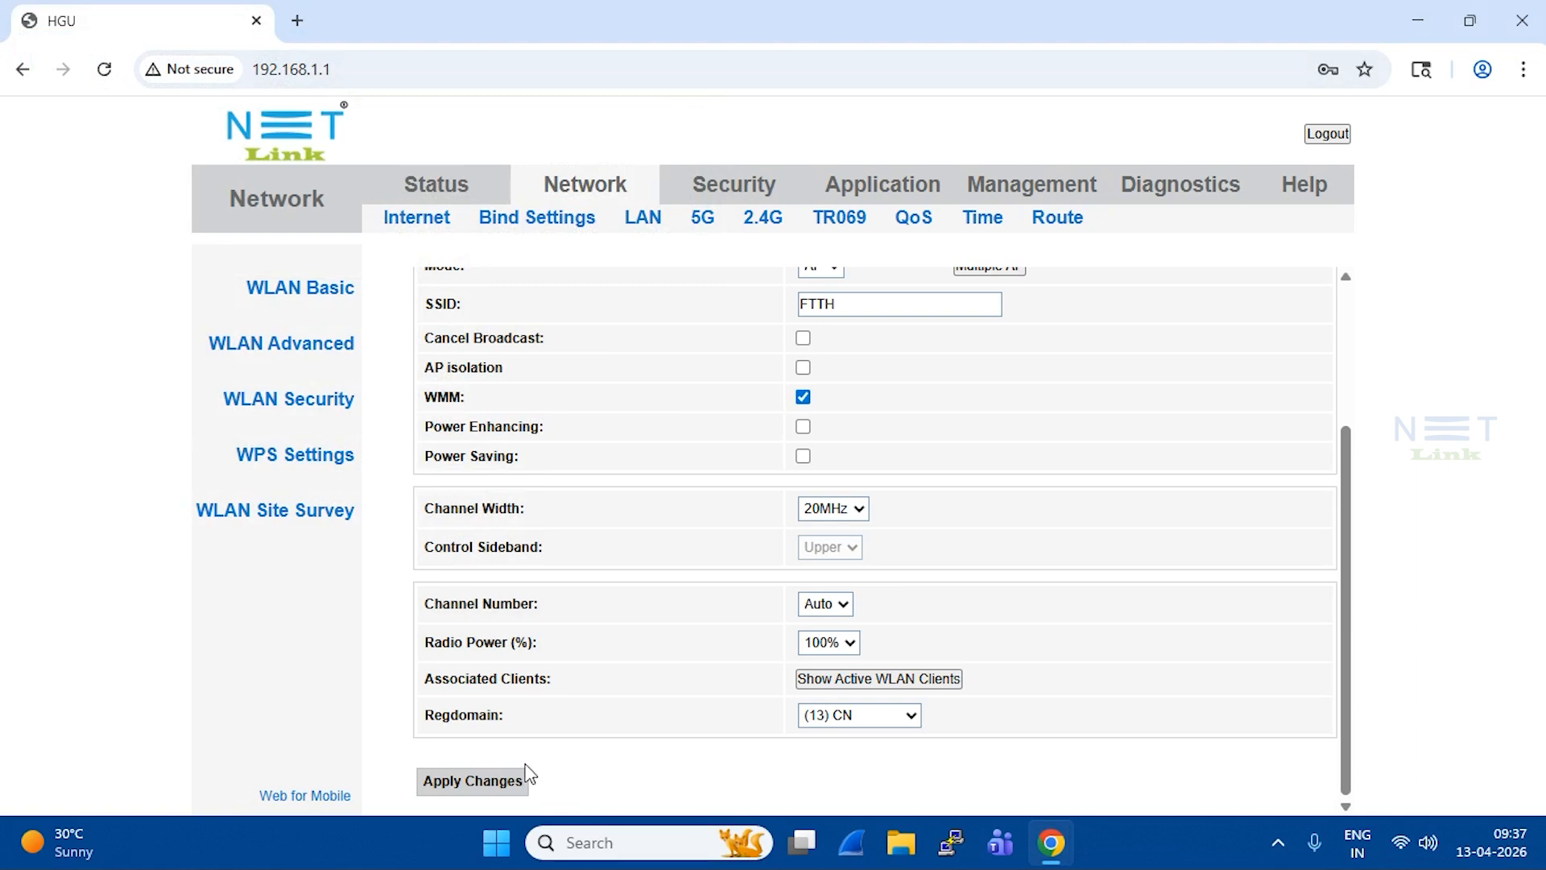
{"action": "left_click", "coordinate": [489, 783]}
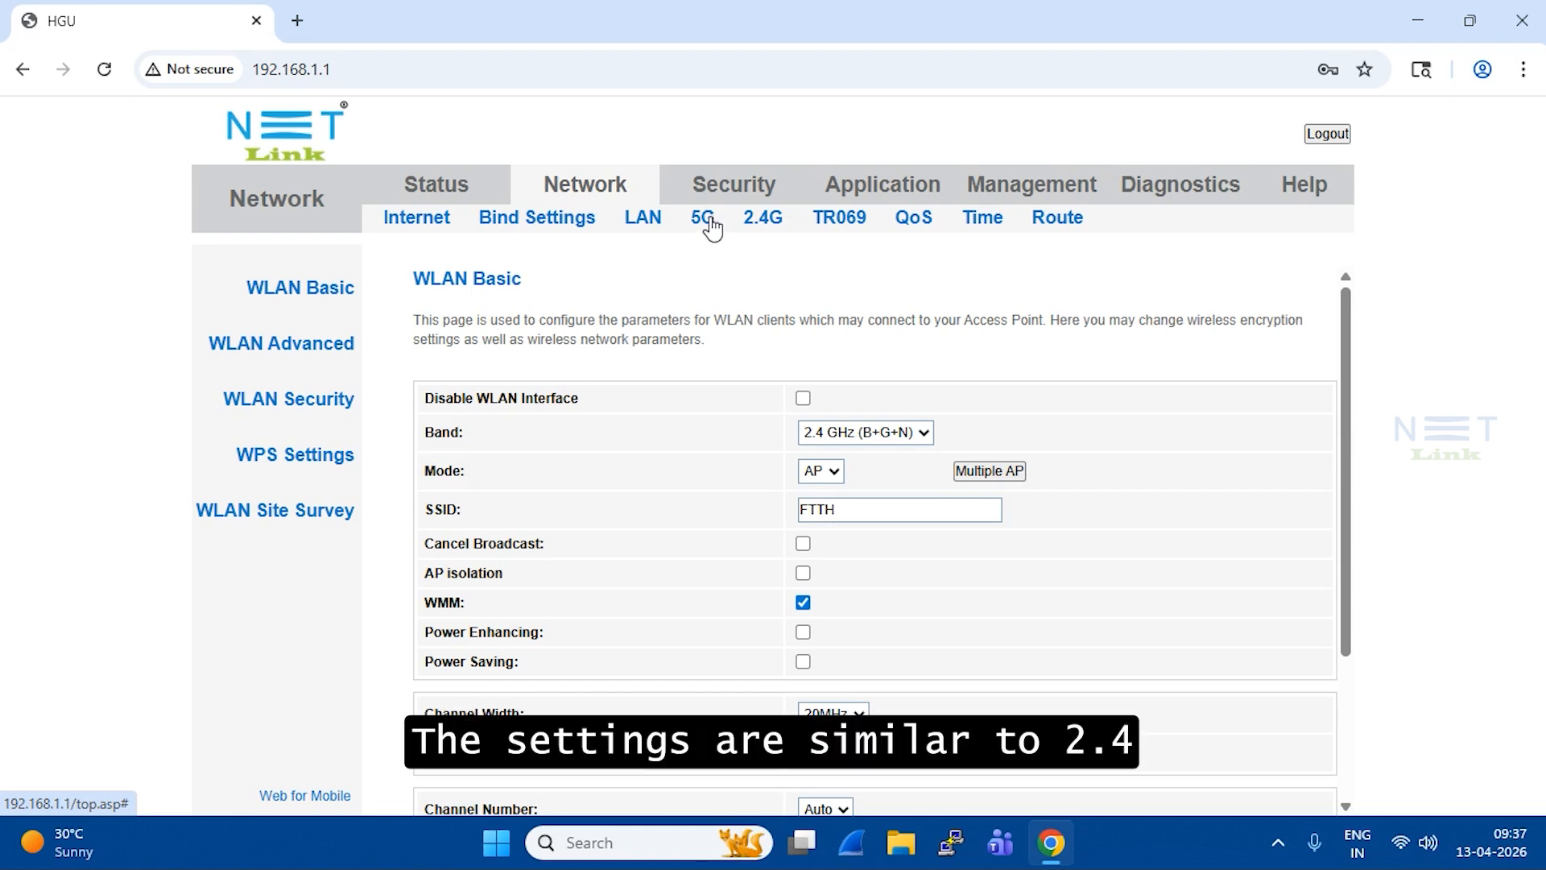
Step: On the 5G page, toggle Disable WLAN Interface on and back off, then open Multiple AP
{"action": "left_click", "coordinate": [702, 219]}
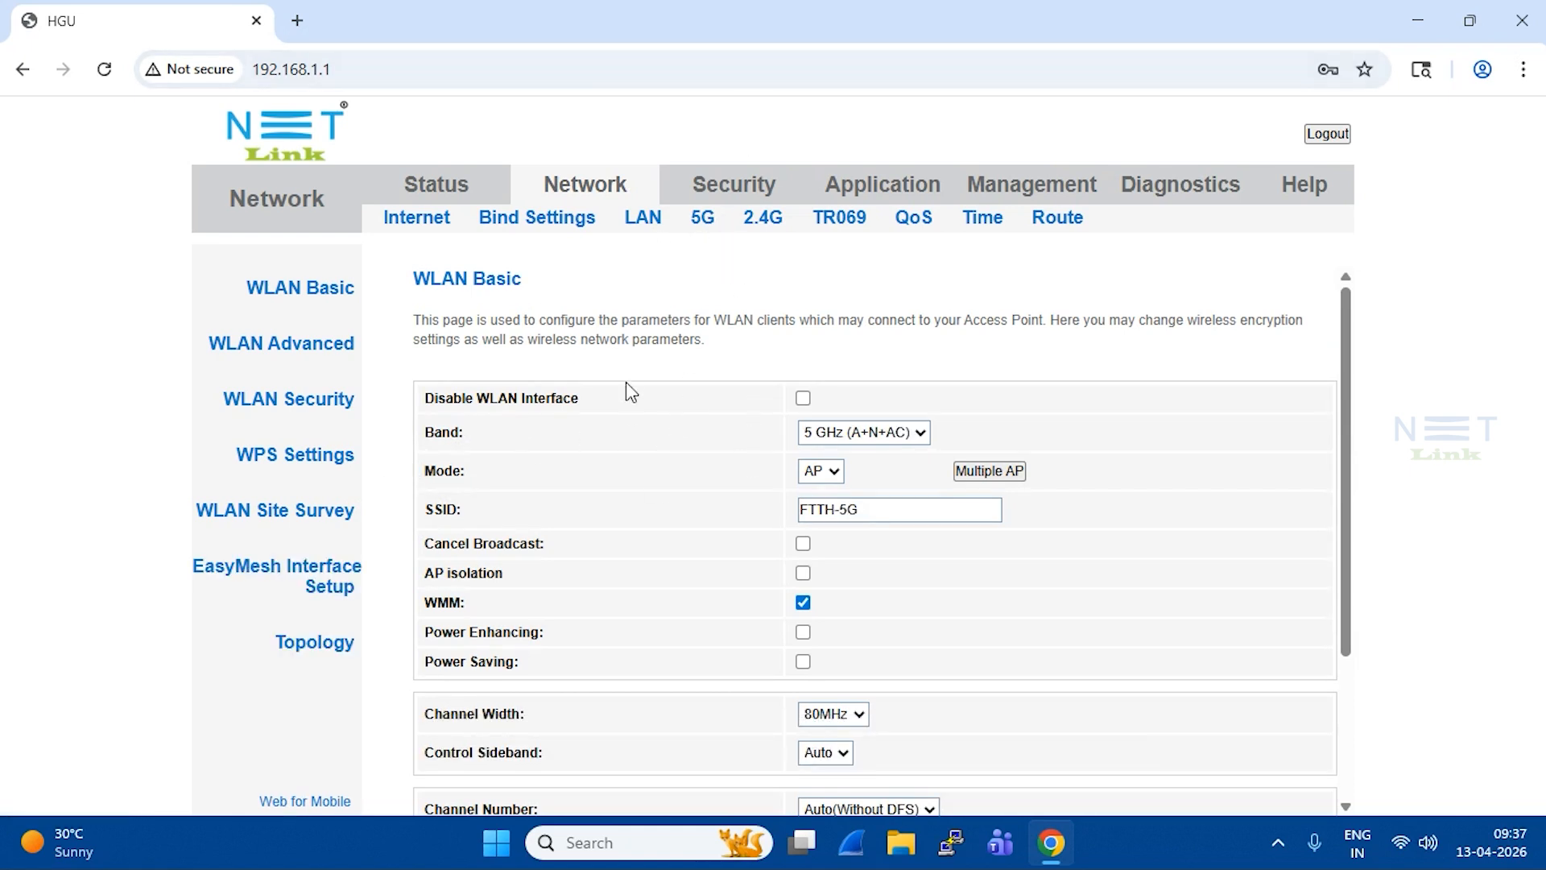
{"action": "scroll", "coordinate": [601, 625], "scroll_direction": "down", "scroll_amount": 3}
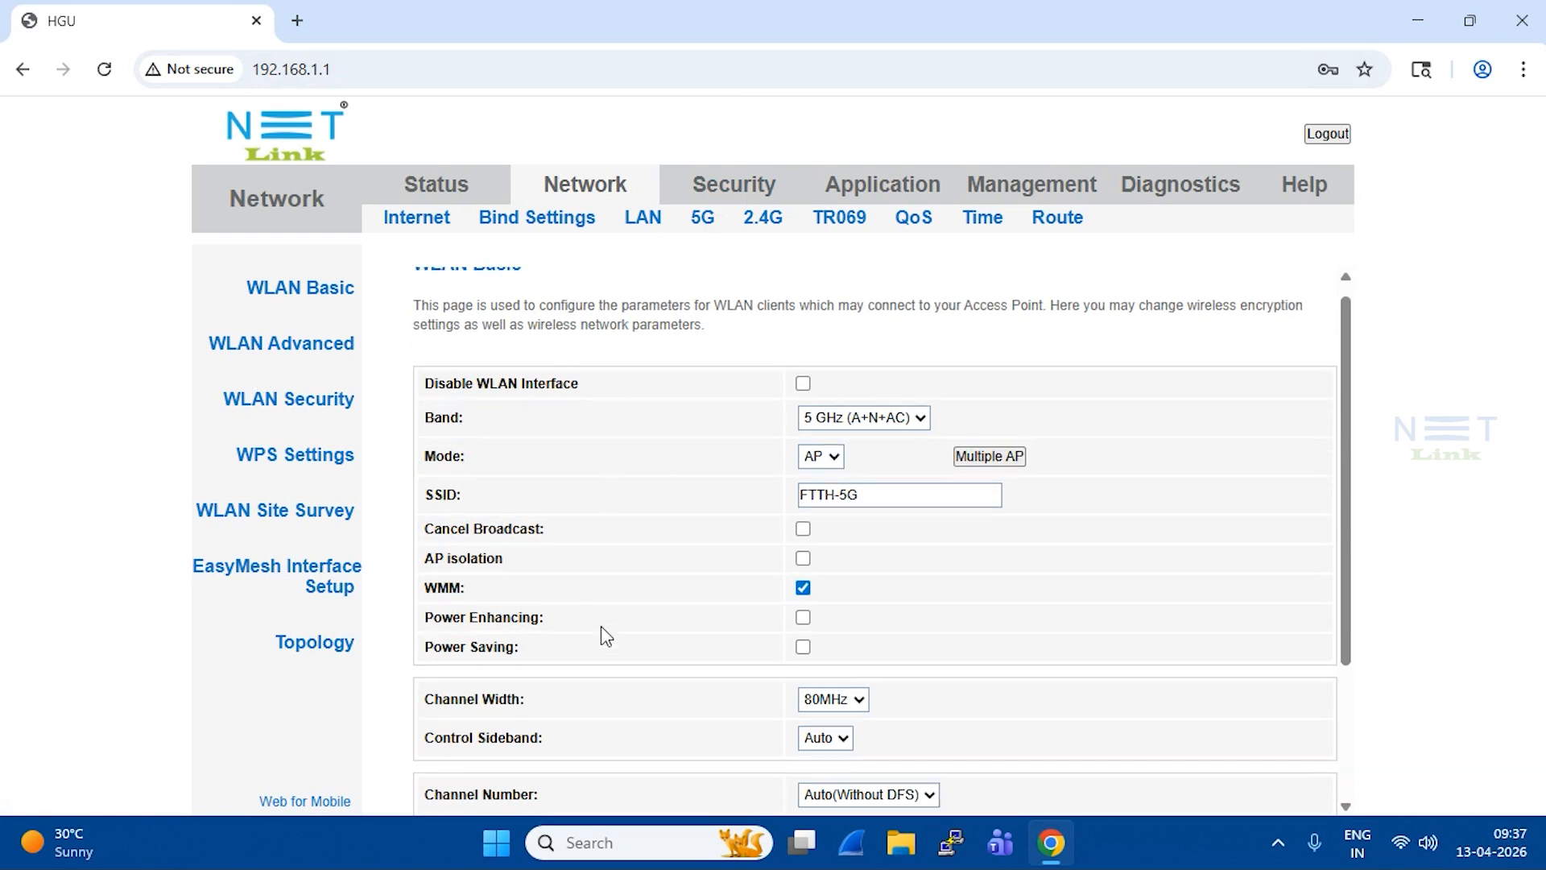
{"action": "scroll", "coordinate": [686, 514], "scroll_direction": "up", "scroll_amount": 1}
{"action": "scroll", "coordinate": [687, 514], "scroll_direction": "up", "scroll_amount": 1}
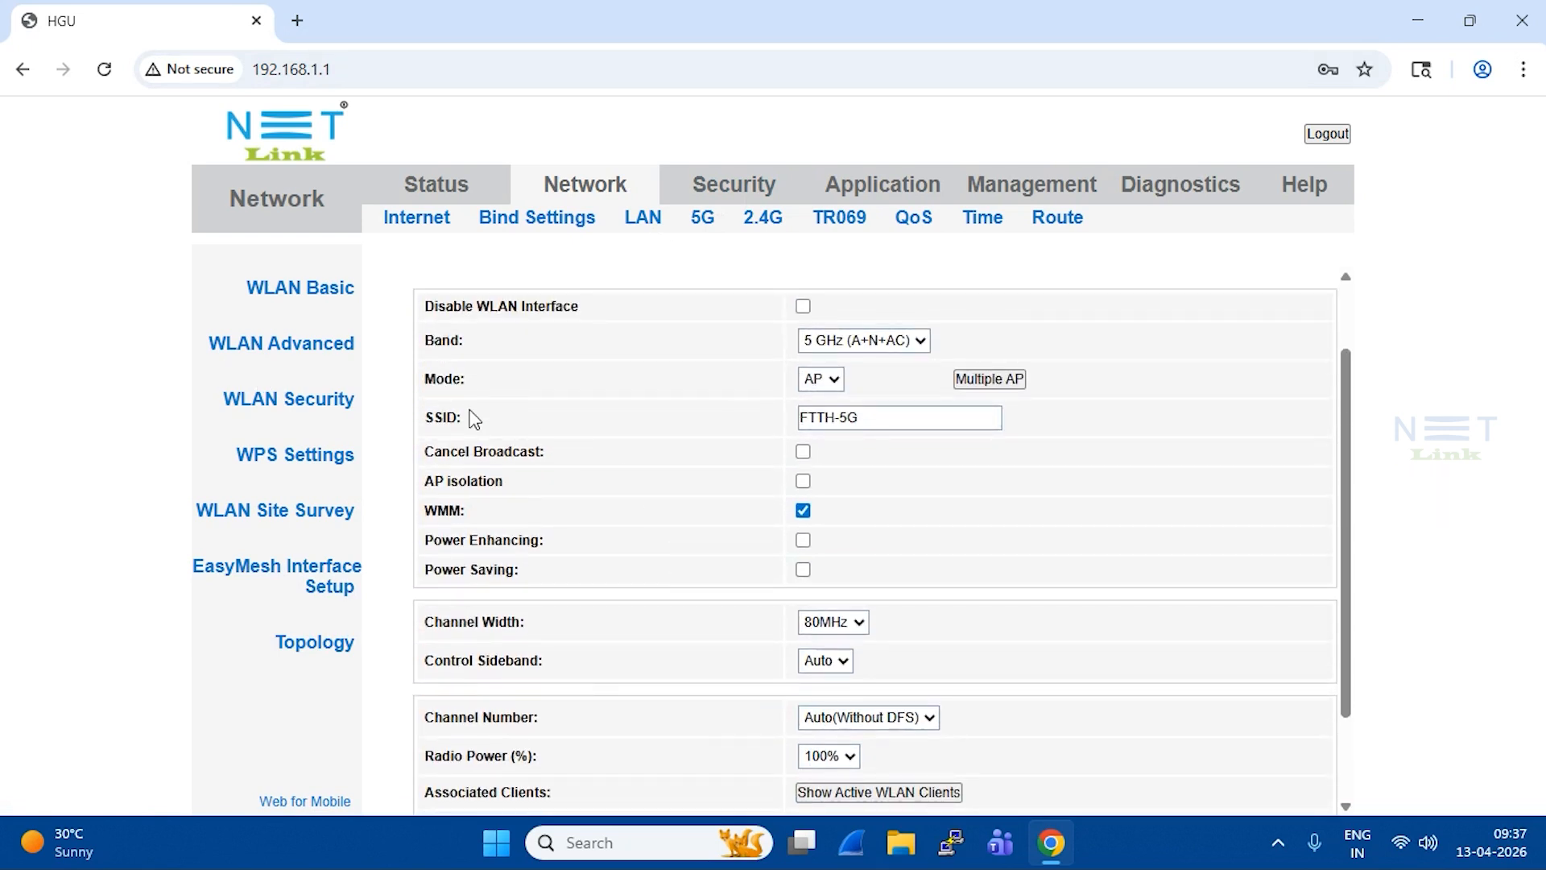
{"action": "left_click", "coordinate": [804, 306]}
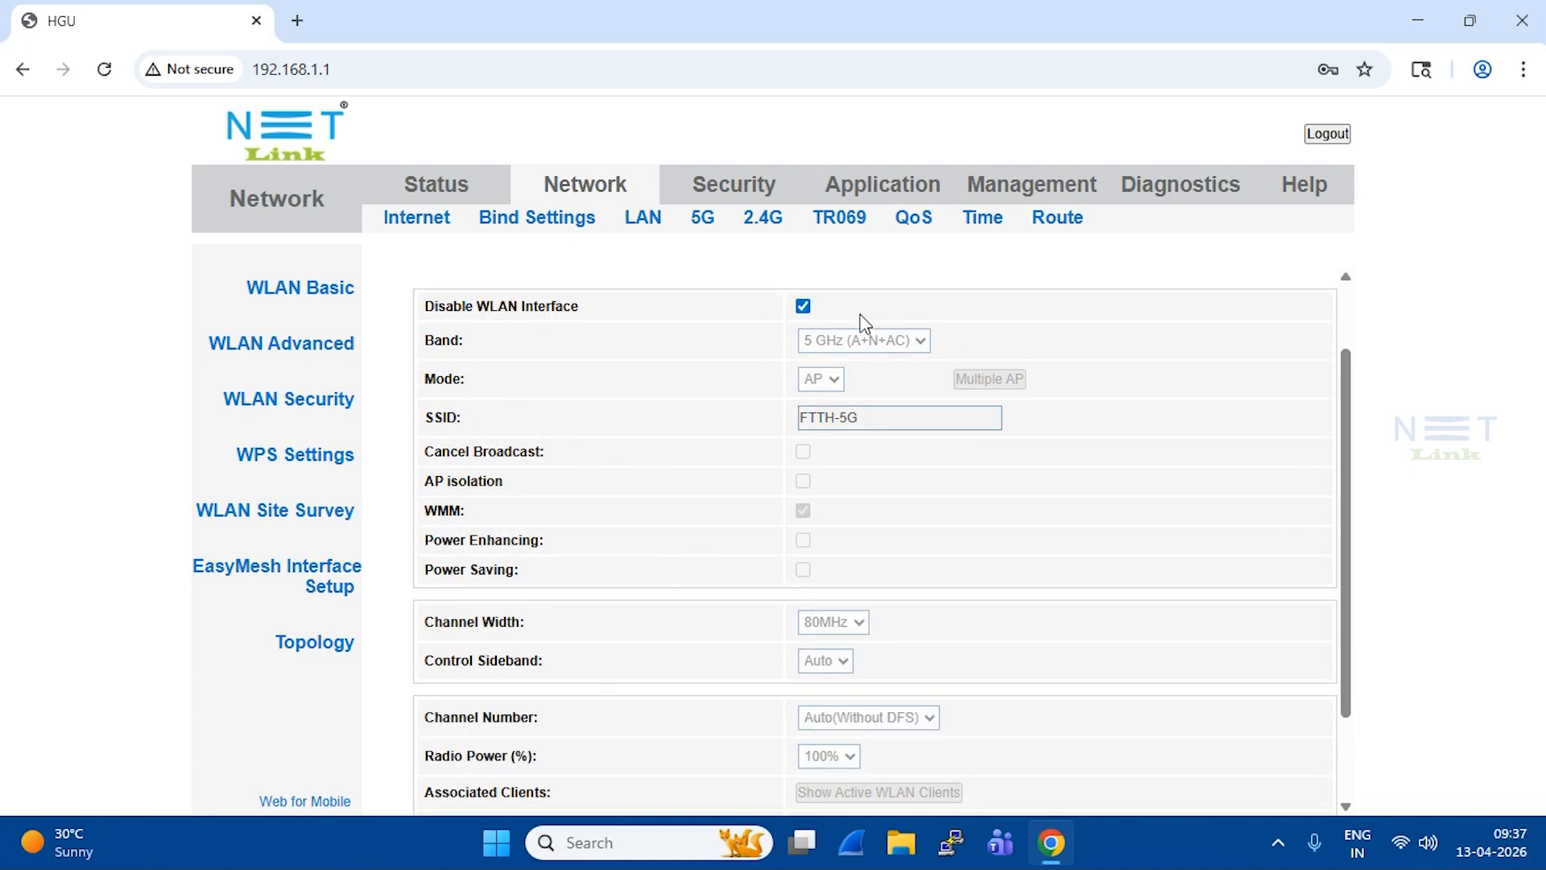
{"action": "left_click", "coordinate": [803, 307]}
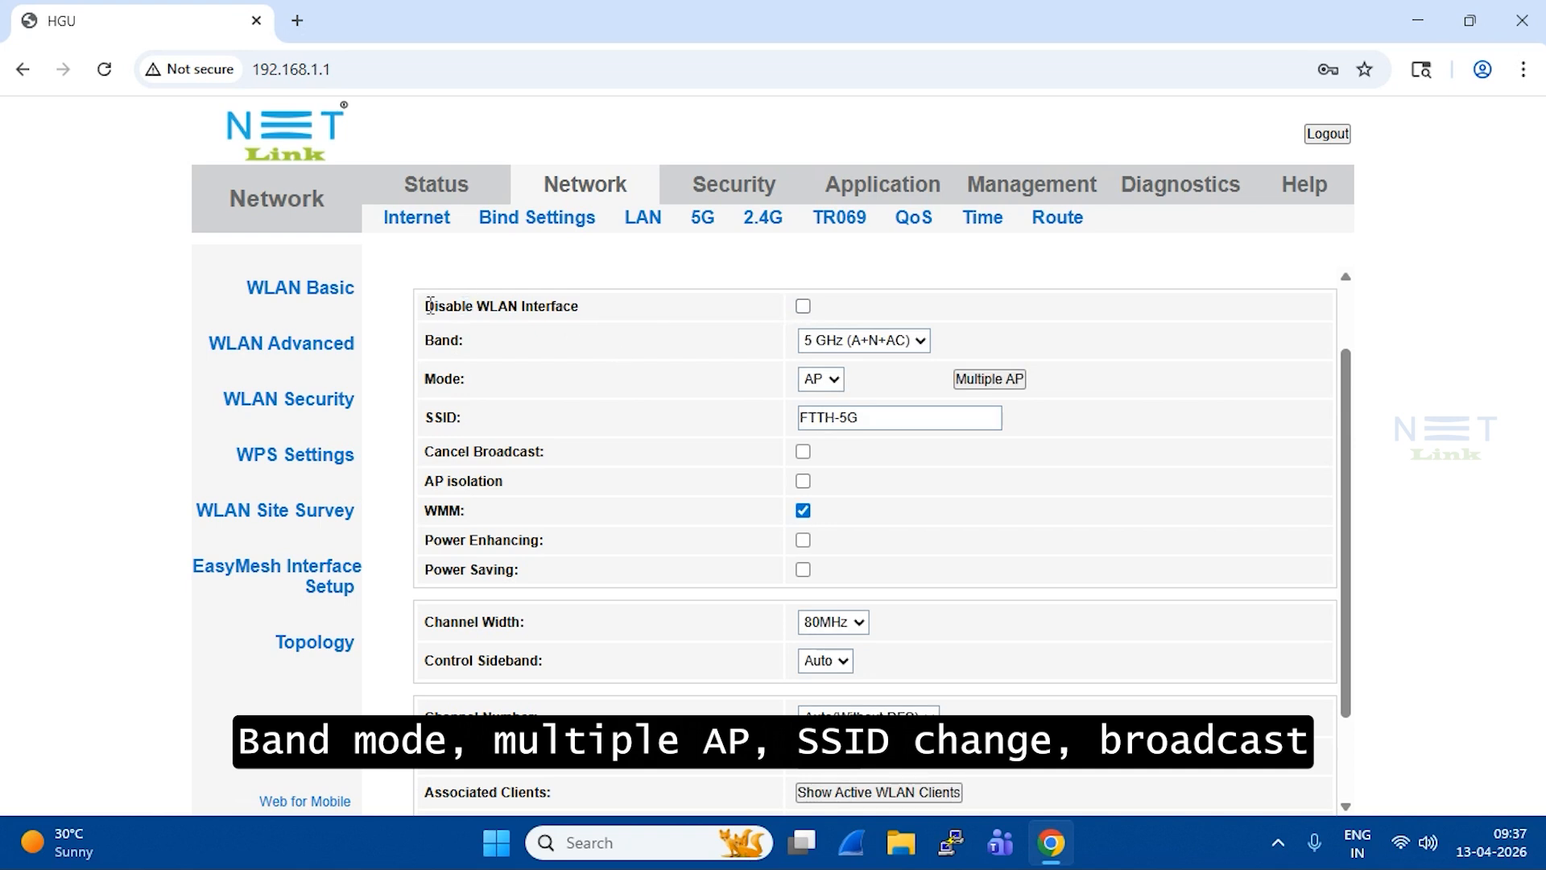
{"action": "left_click_drag", "start_coordinate": [423, 314], "coordinate": [716, 309]}
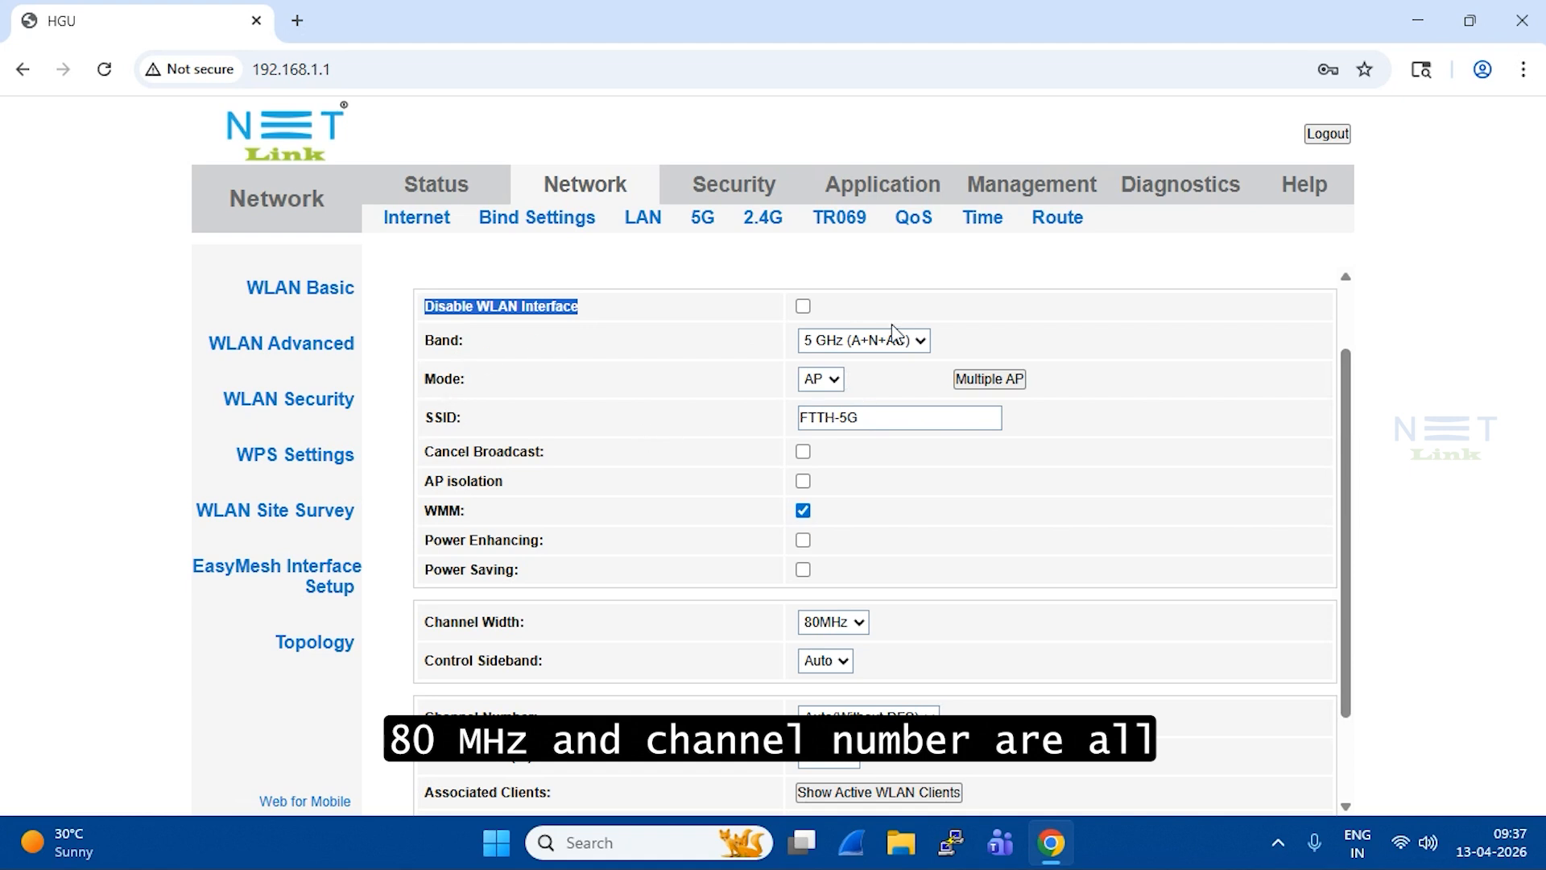
{"action": "left_click", "coordinate": [995, 381]}
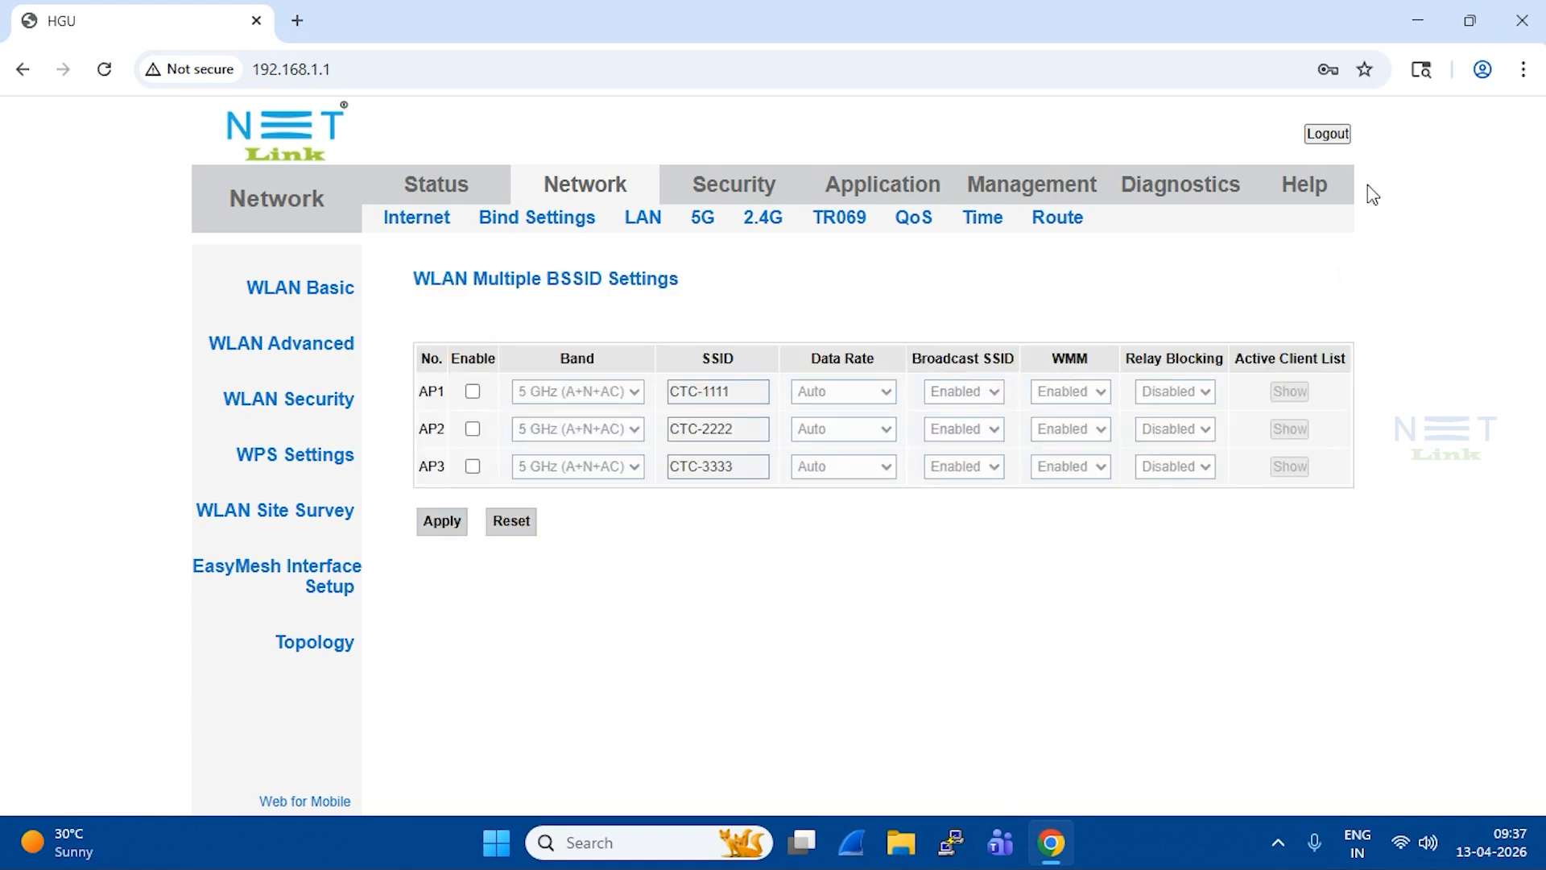
Step: Revisit the FTTH-5G basic and advanced settings, then go back to 2.4 GHz WLAN Basic for FTTH
{"action": "left_click", "coordinate": [702, 217]}
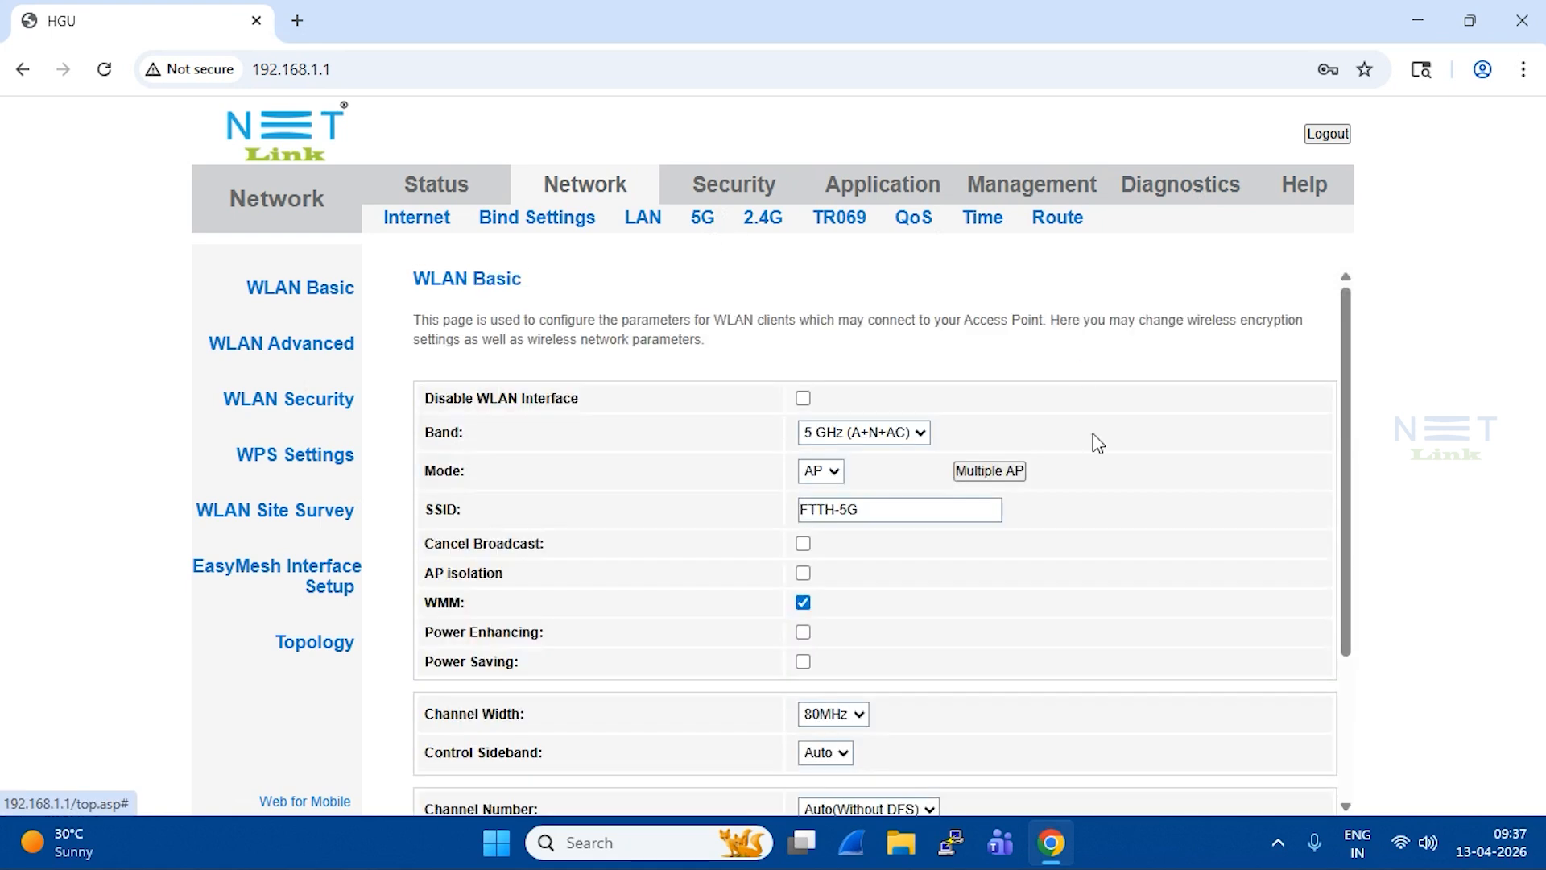
{"action": "scroll", "coordinate": [948, 521], "scroll_direction": "down", "scroll_amount": 3}
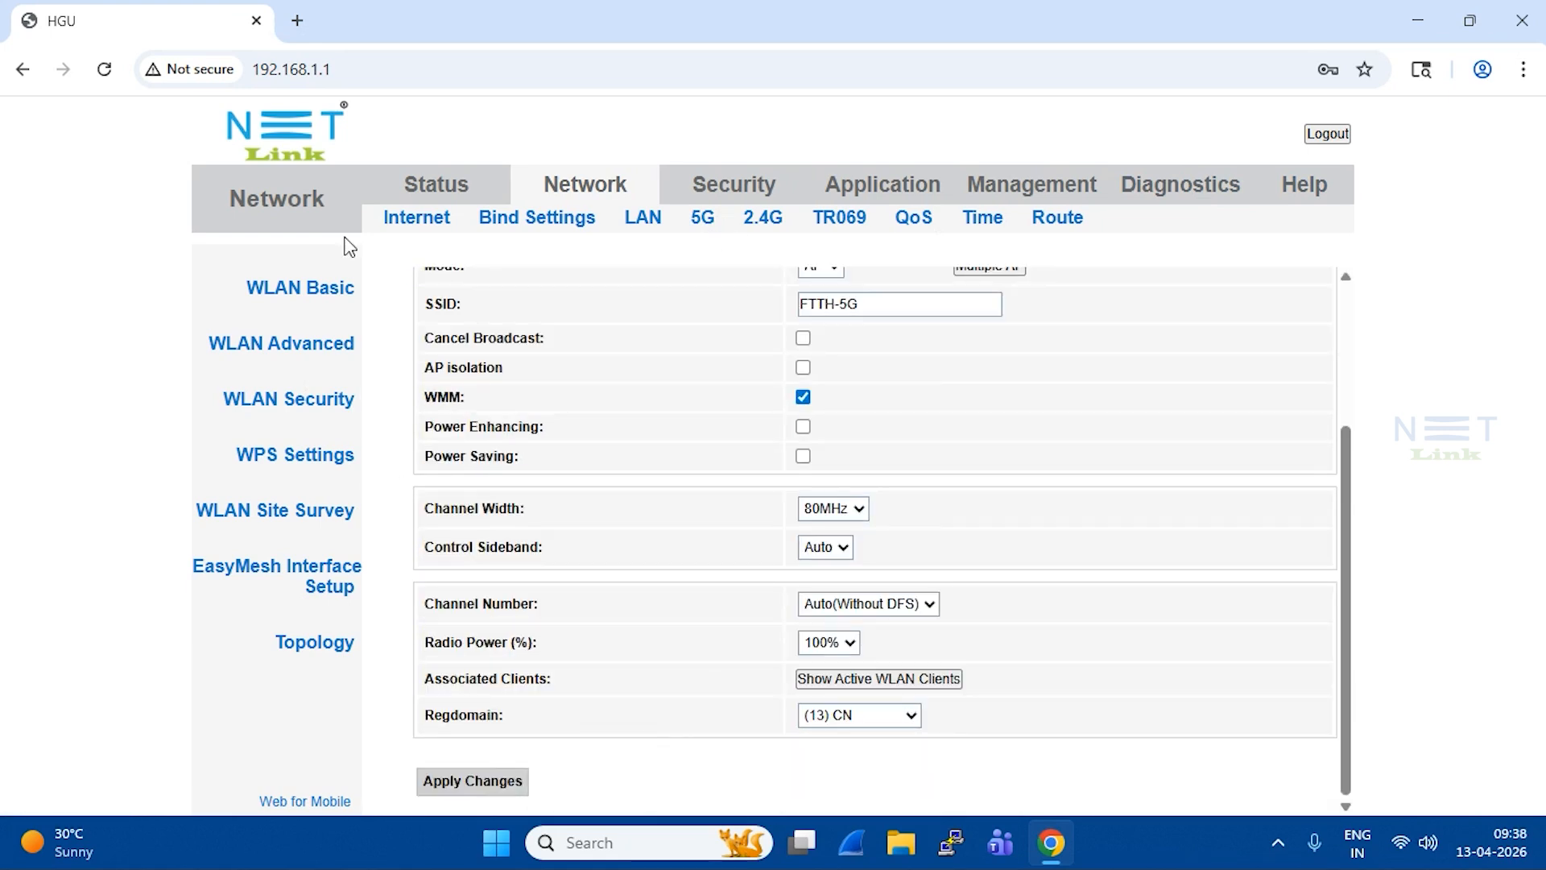
{"action": "left_click", "coordinate": [702, 221]}
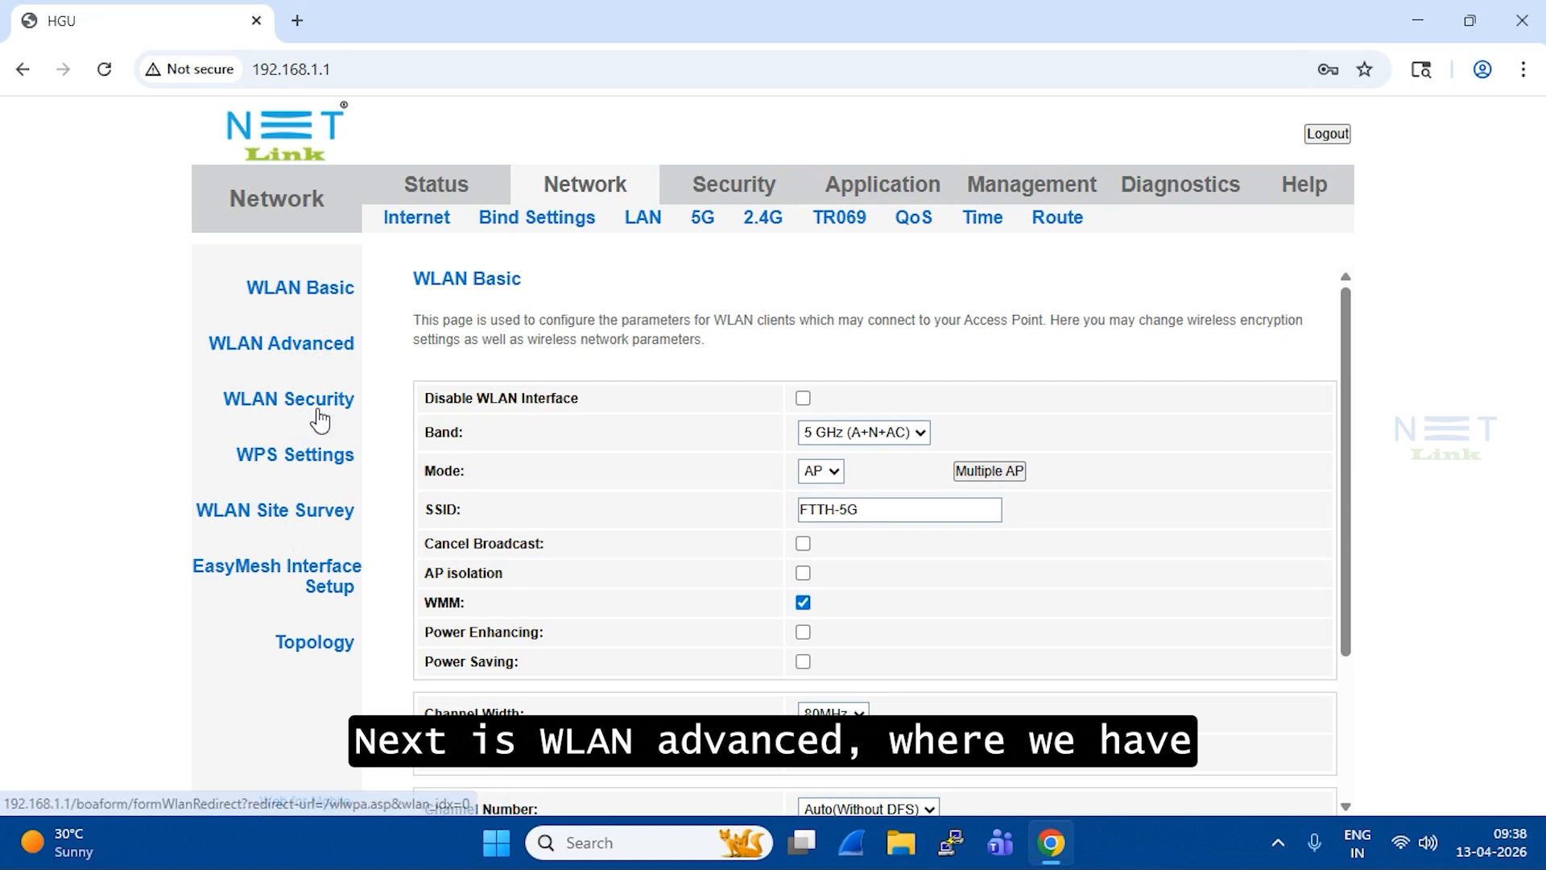
{"action": "left_click", "coordinate": [276, 358]}
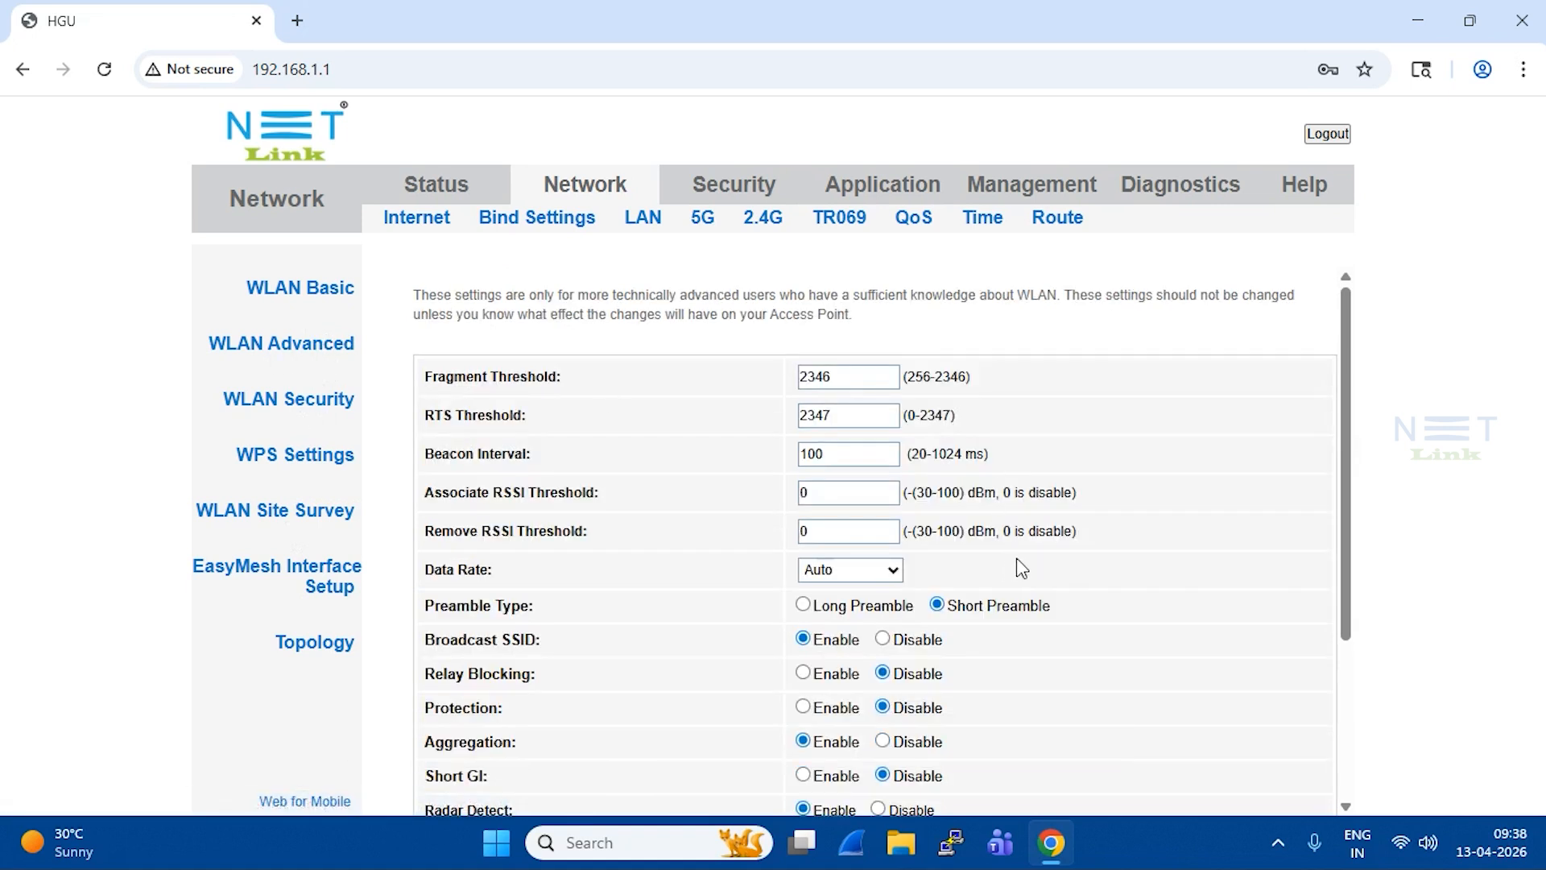
{"action": "left_click", "coordinate": [770, 219]}
{"action": "left_click", "coordinate": [702, 217]}
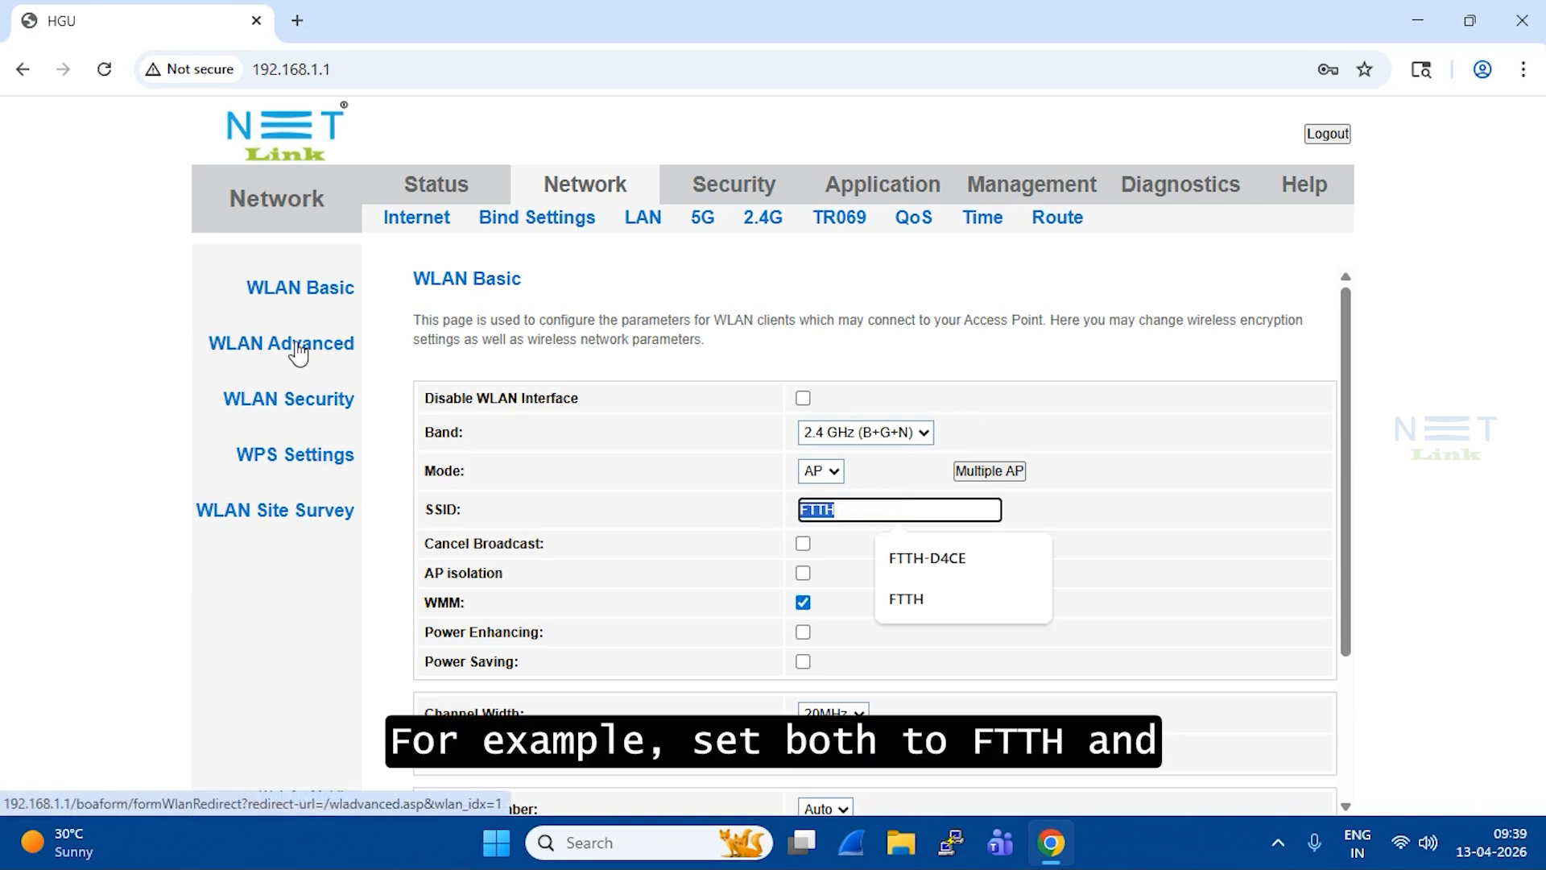
Step: After checking FTTH security, set Band Steering to Enable on WLAN Advanced with Prefer 5GHz
{"action": "left_click", "coordinate": [258, 399]}
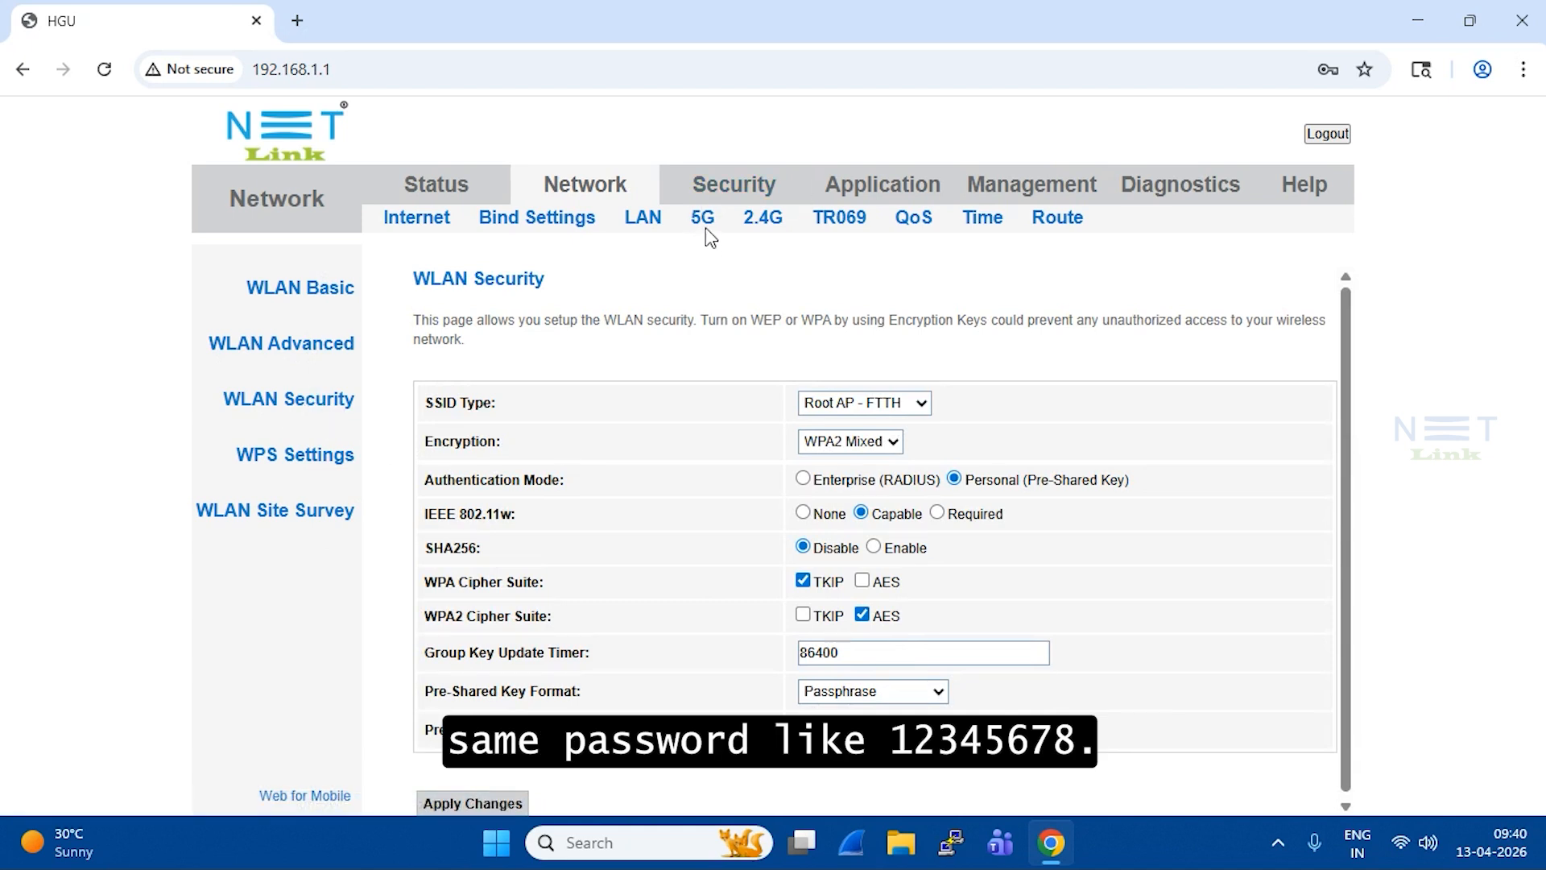
{"action": "left_click", "coordinate": [256, 354]}
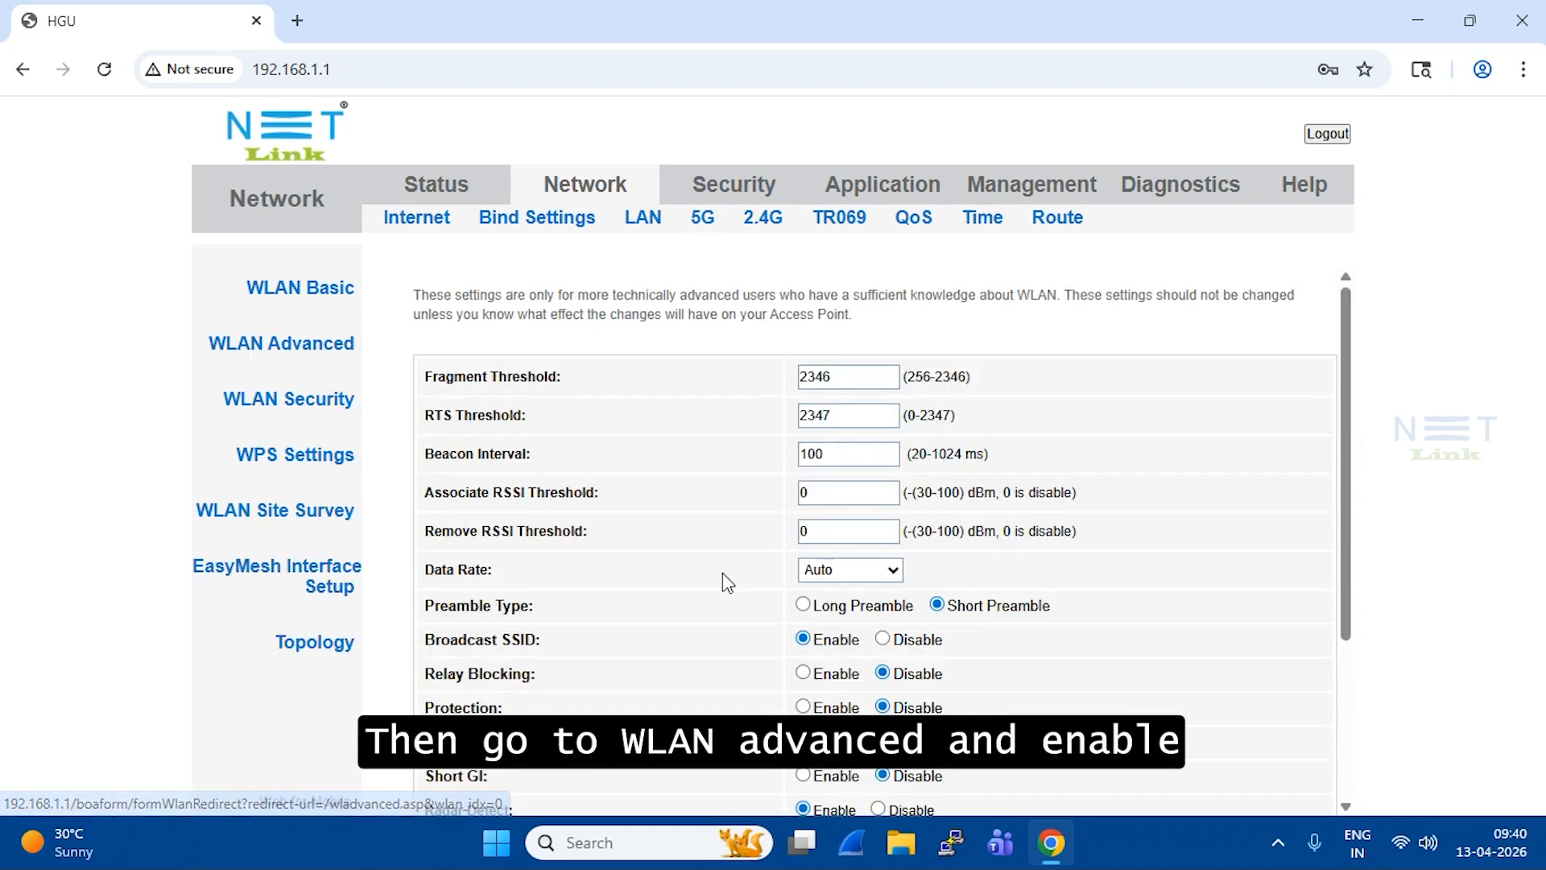
{"action": "scroll", "coordinate": [723, 572], "scroll_direction": "down", "scroll_amount": 3}
{"action": "triple_click", "coordinate": [596, 639]}
{"action": "left_click", "coordinate": [802, 639]}
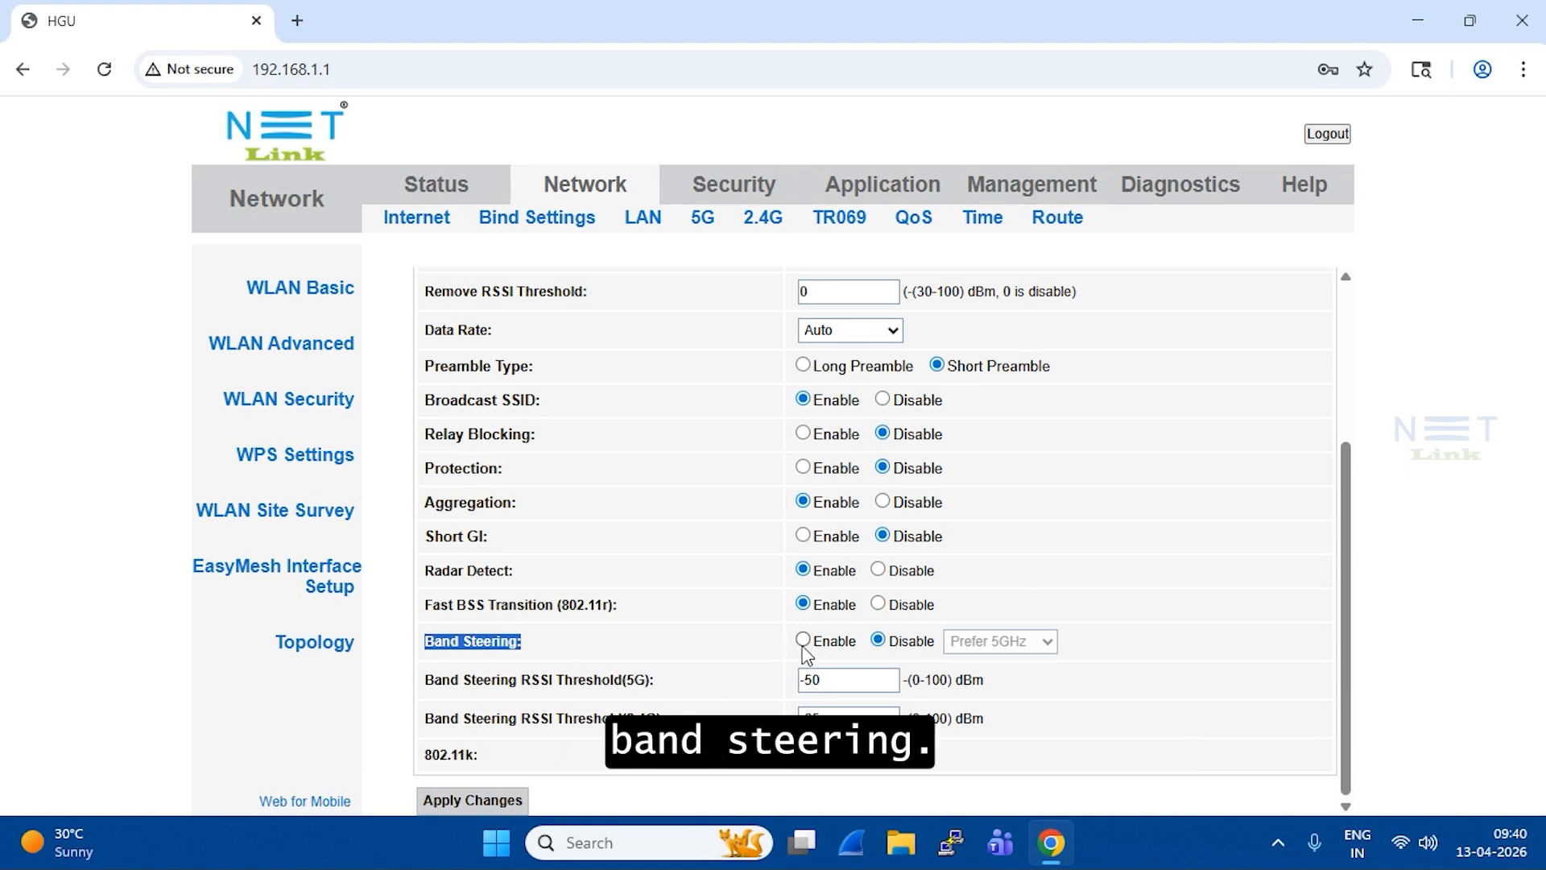
{"action": "left_click", "coordinate": [1039, 642]}
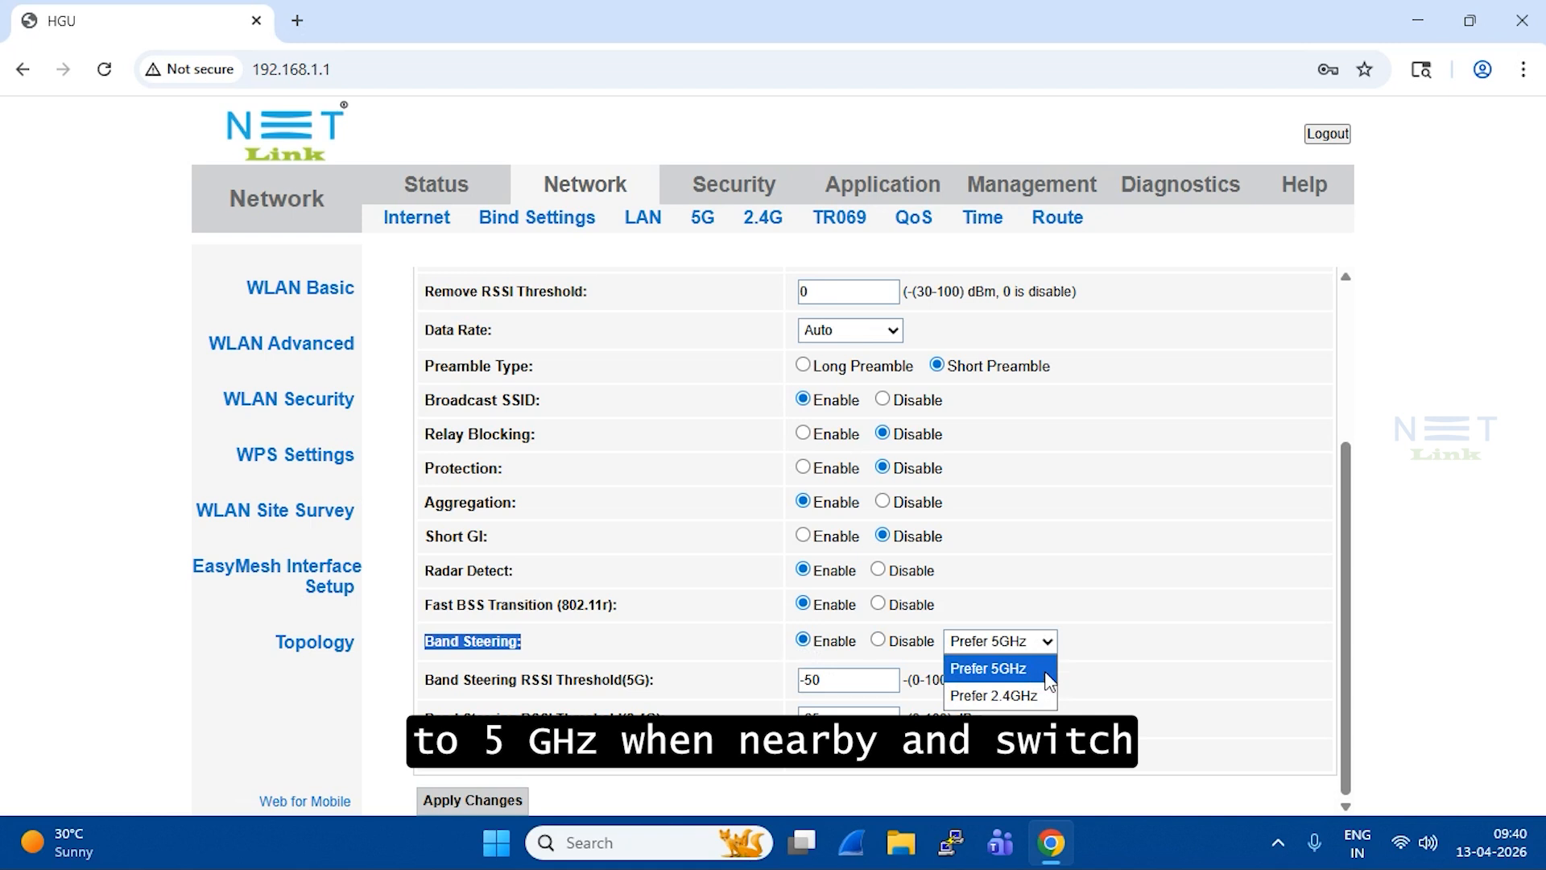
{"action": "left_click", "coordinate": [1003, 673]}
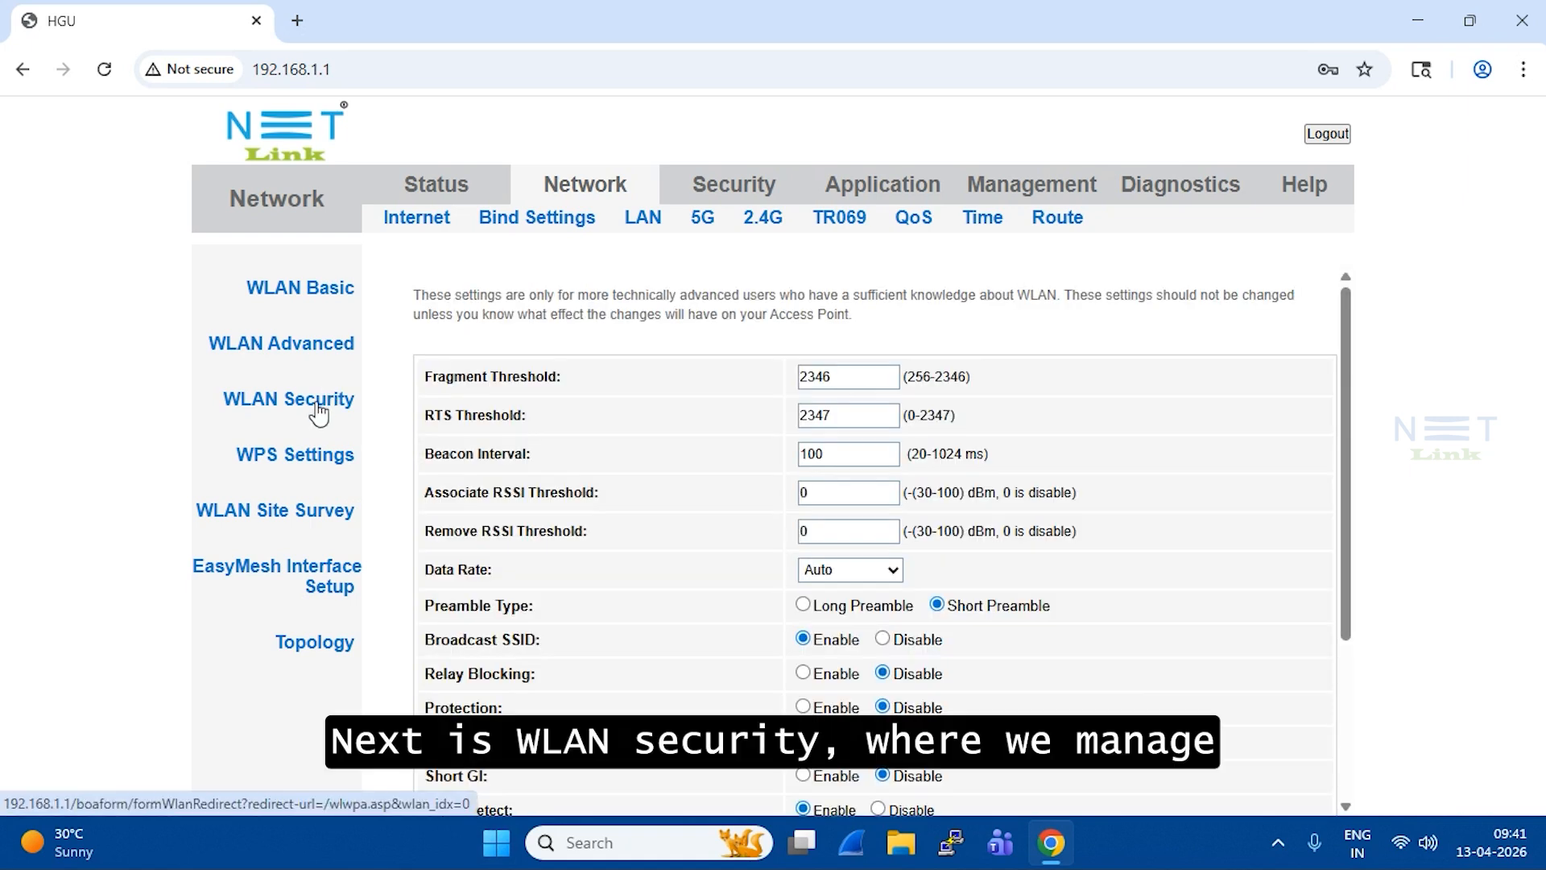
Step: Uncheck Disable WPS on the WPS Settings page to allow PIN and push-button pairing
{"action": "left_click", "coordinate": [319, 409]}
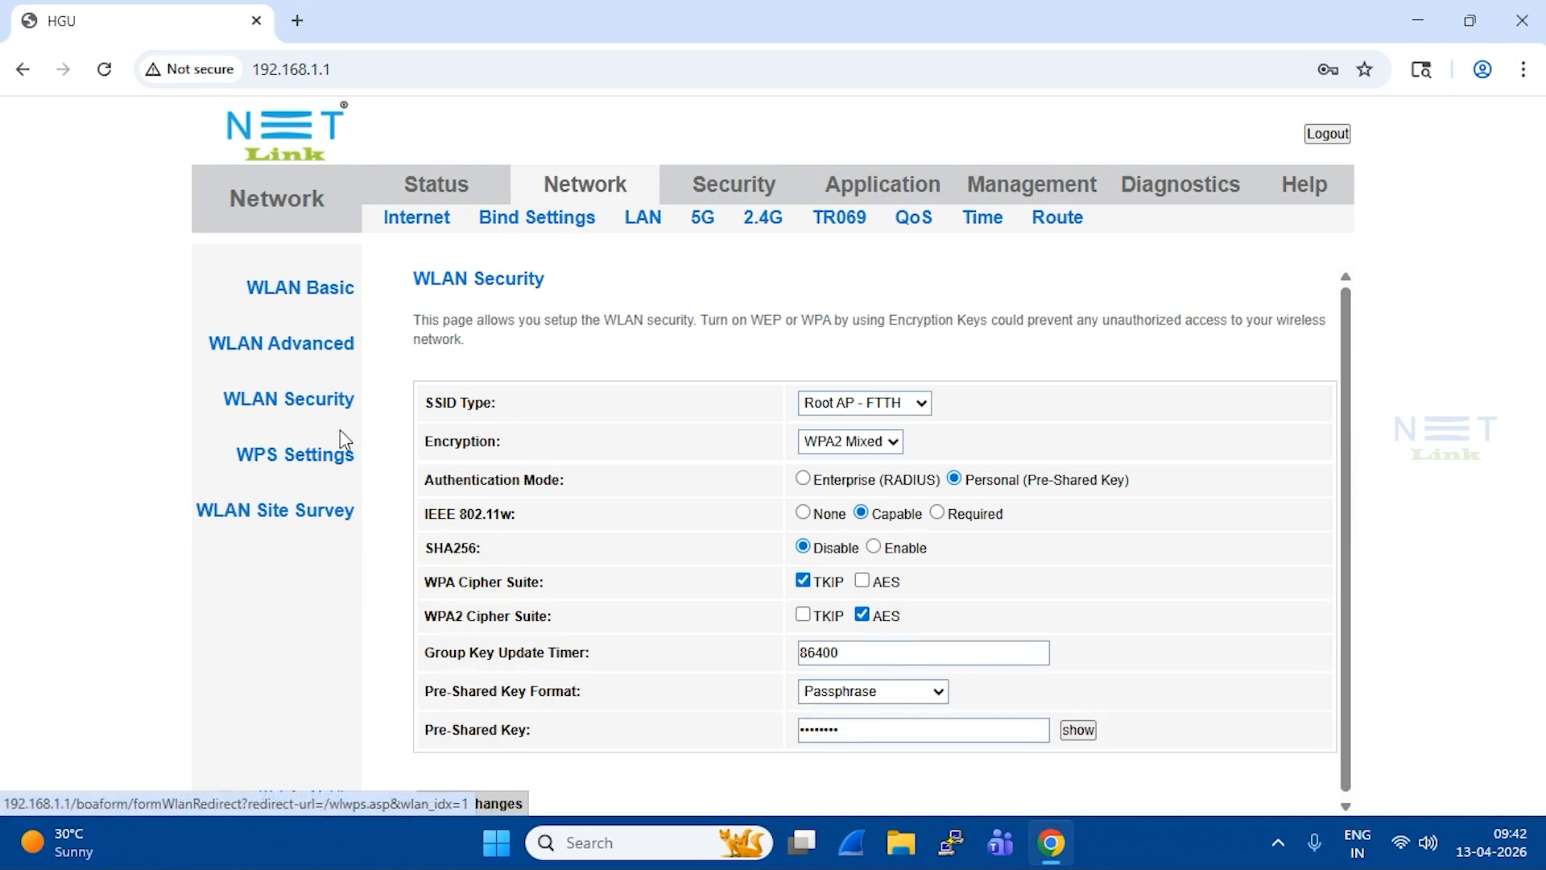
{"action": "left_click", "coordinate": [276, 461]}
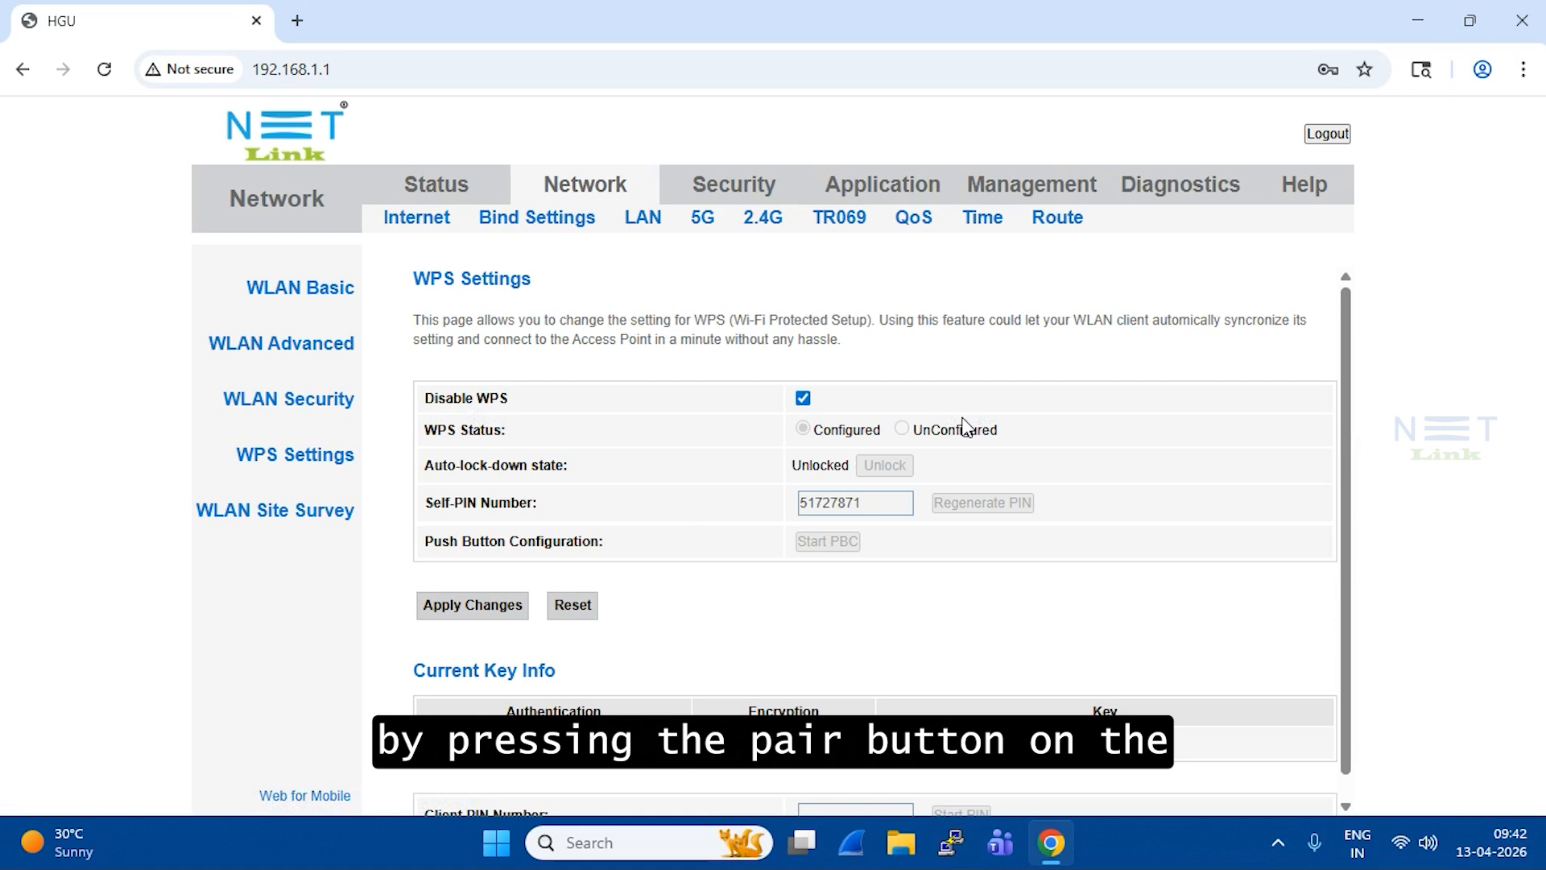
{"action": "left_click", "coordinate": [802, 397]}
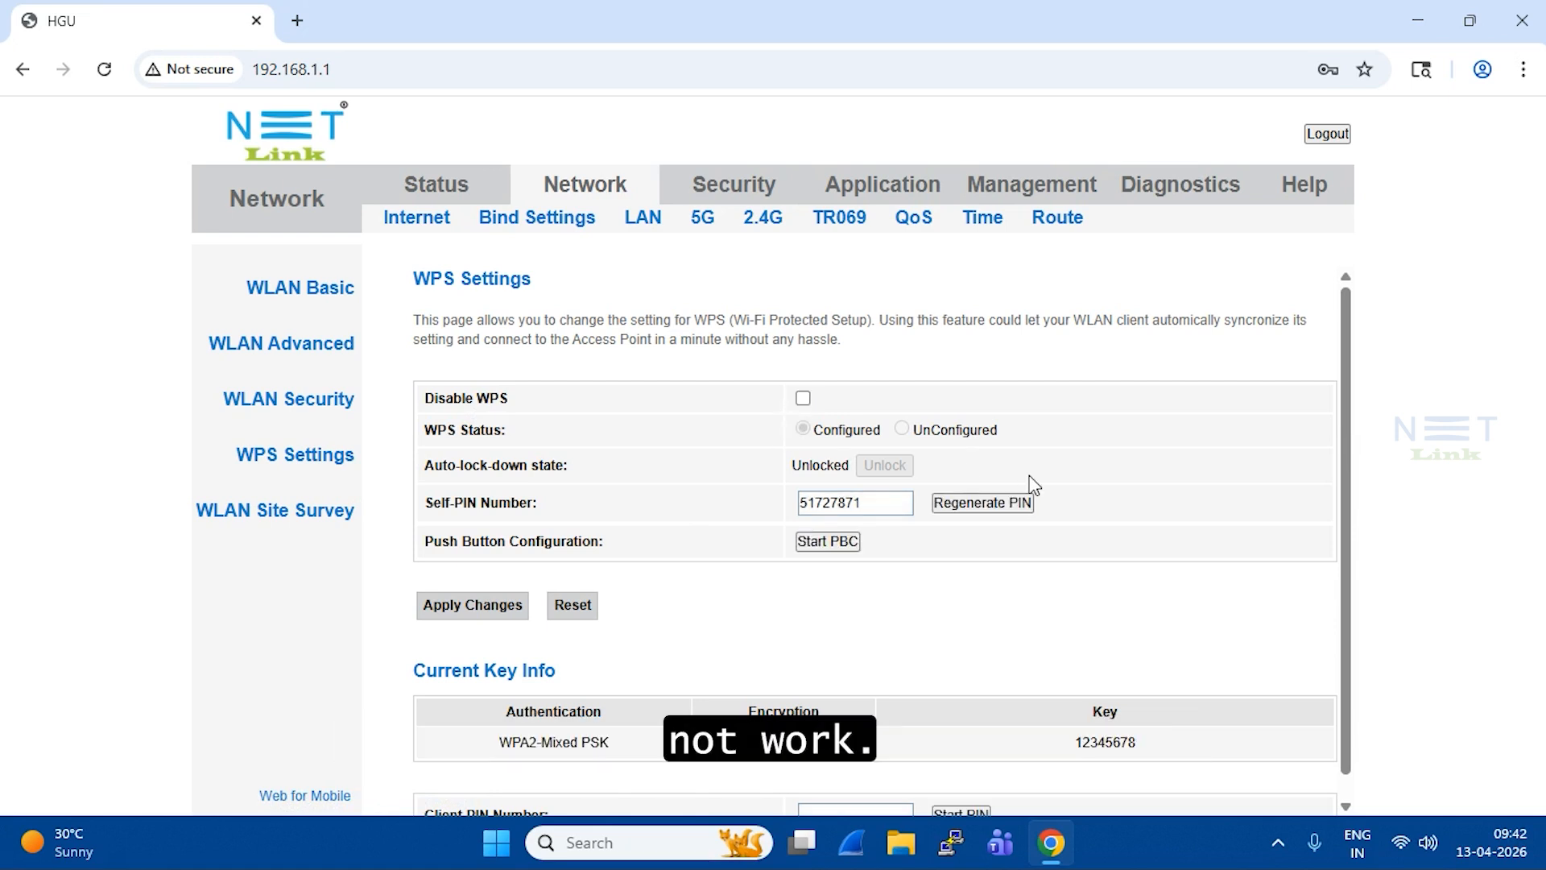
Step: Rescan with Site Survey to list nearby networks' SSID, BSSID, channel, encryption and signal strength
{"action": "left_click", "coordinate": [205, 518]}
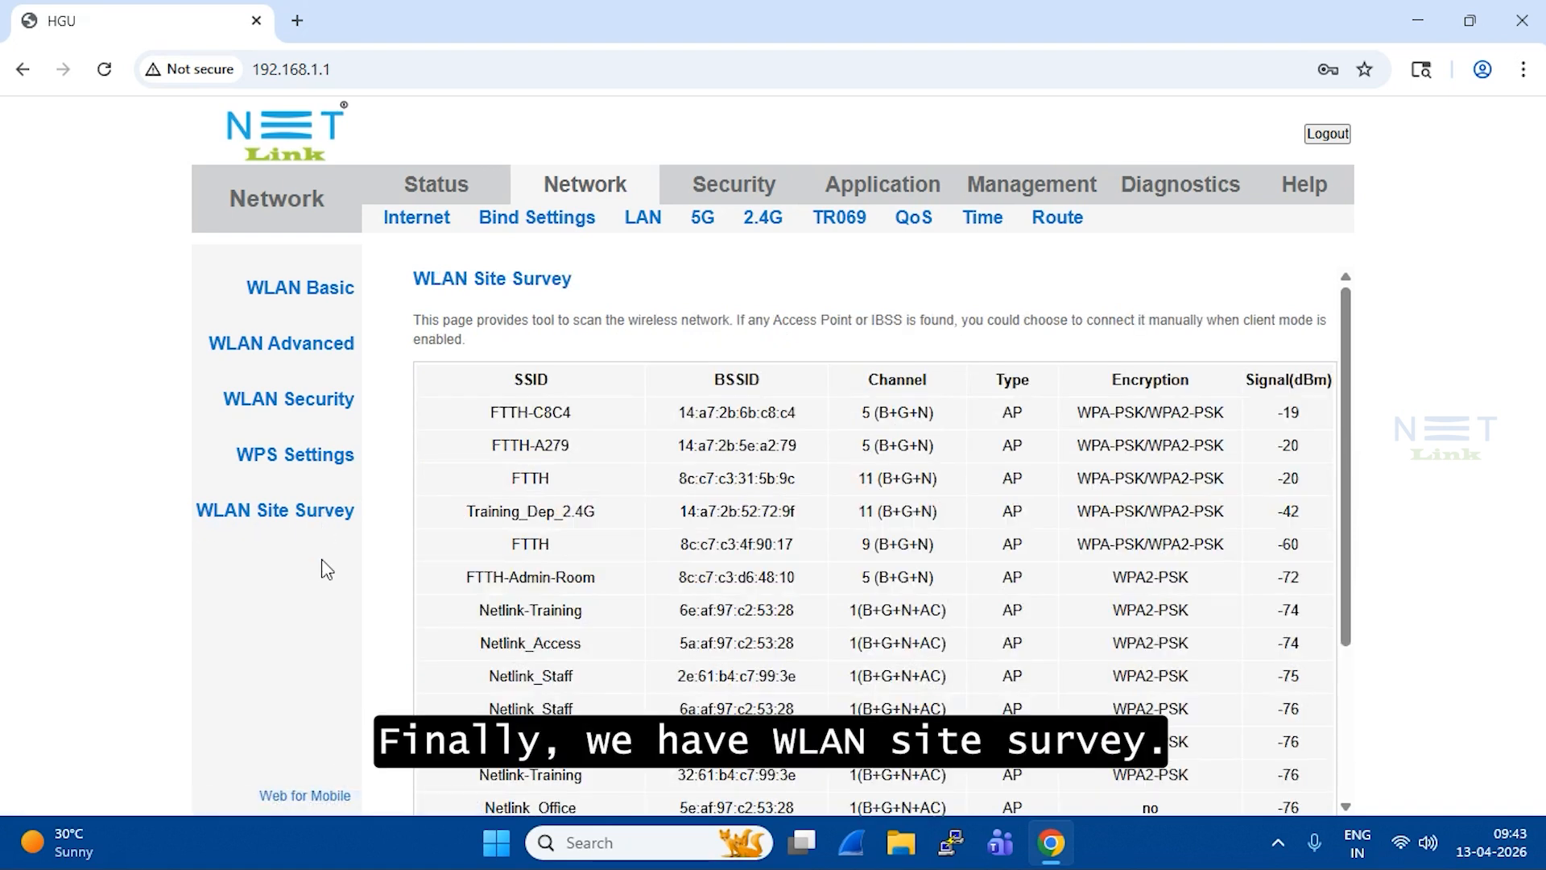
{"action": "scroll", "coordinate": [1070, 608], "scroll_direction": "down", "scroll_amount": 3}
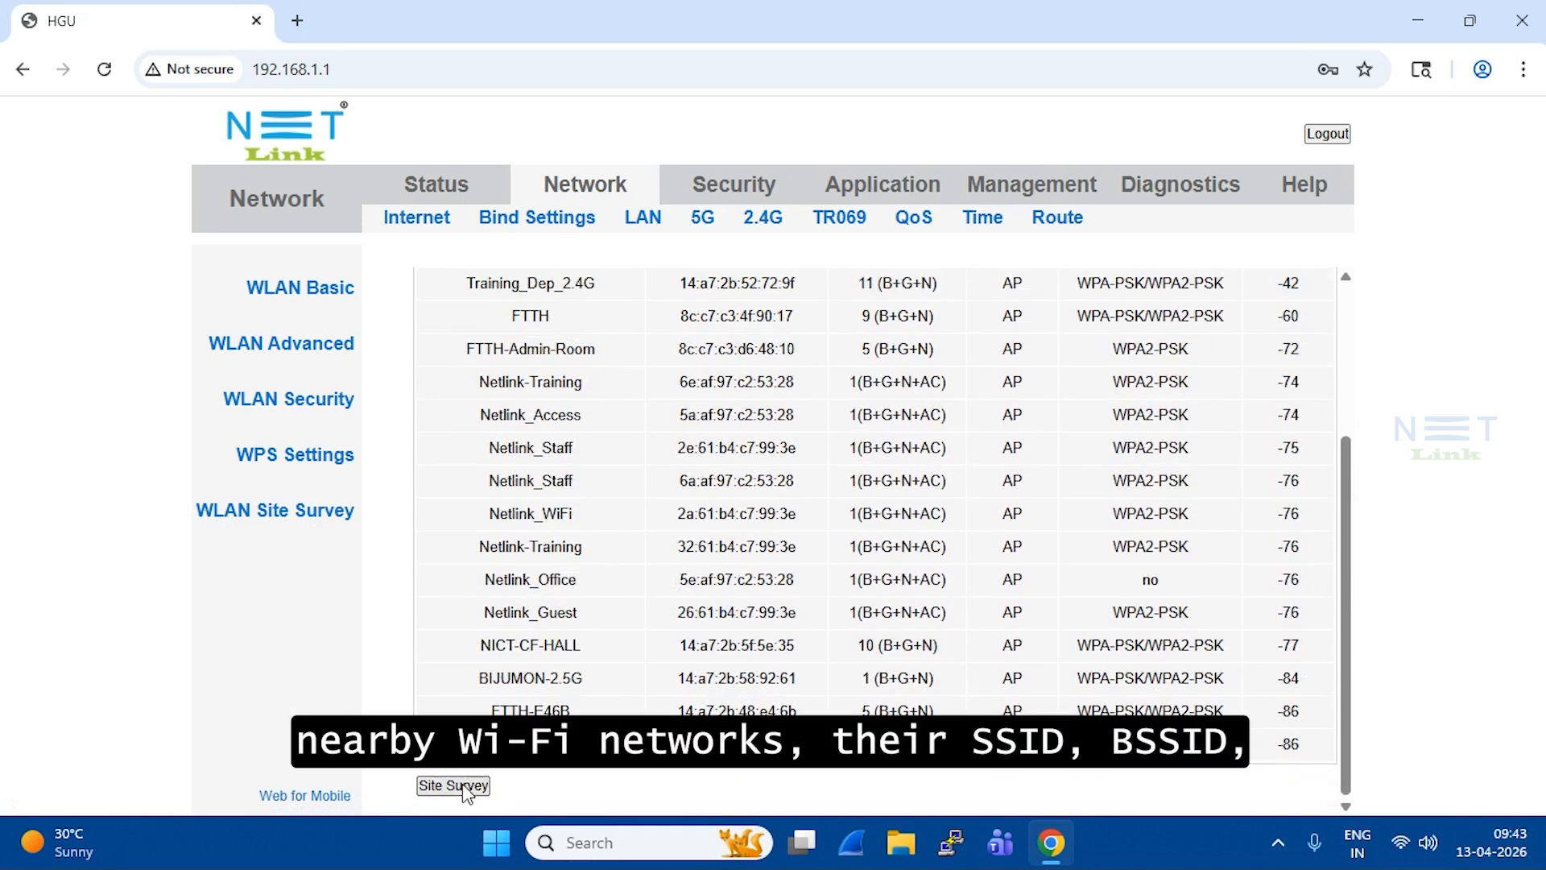
{"action": "left_click", "coordinate": [453, 784]}
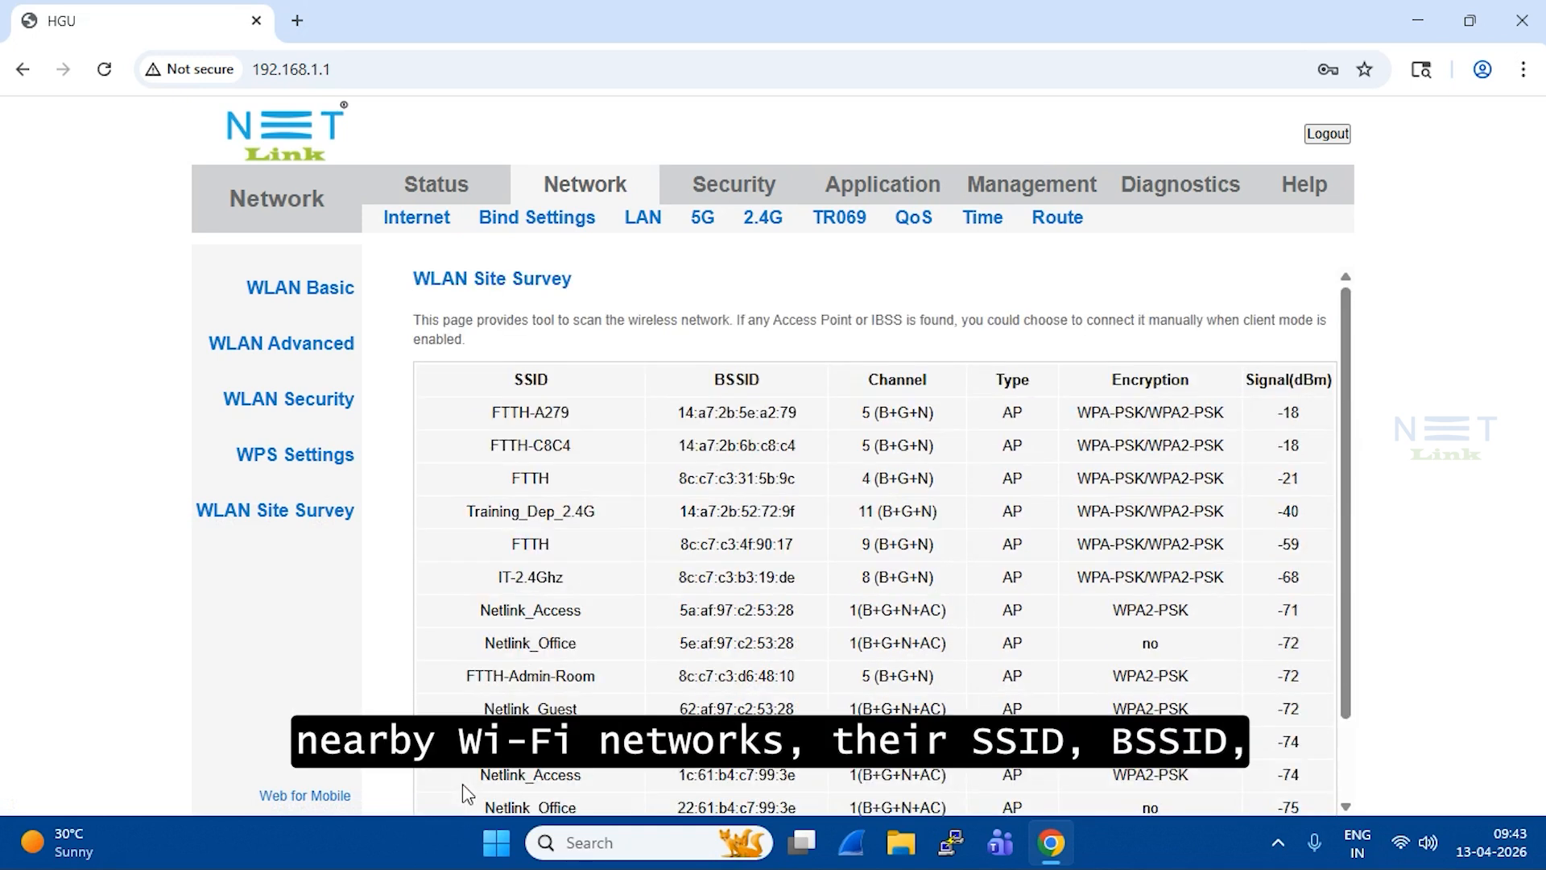